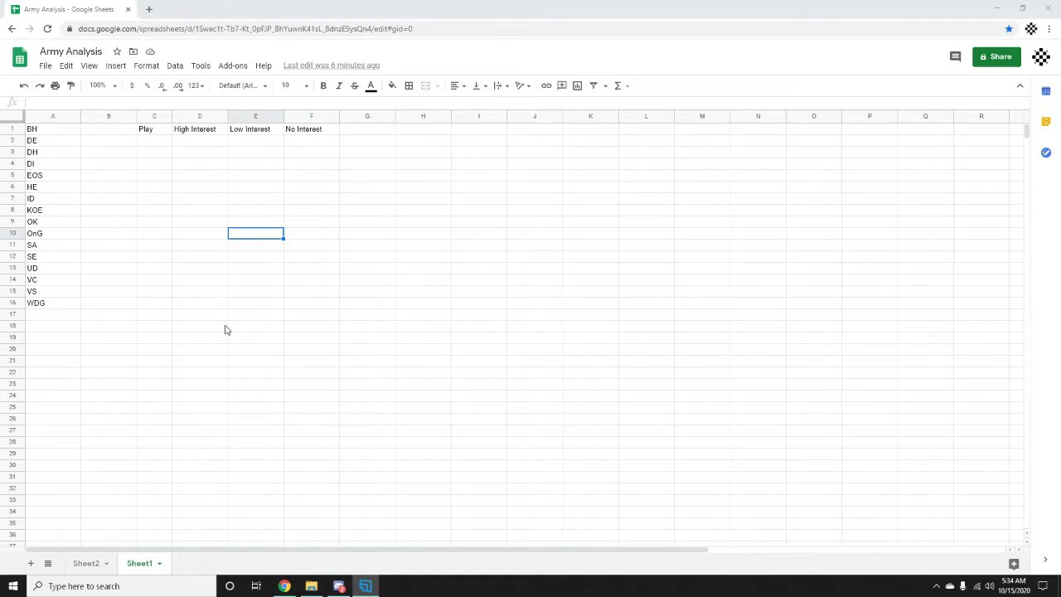
left_click(146, 363)
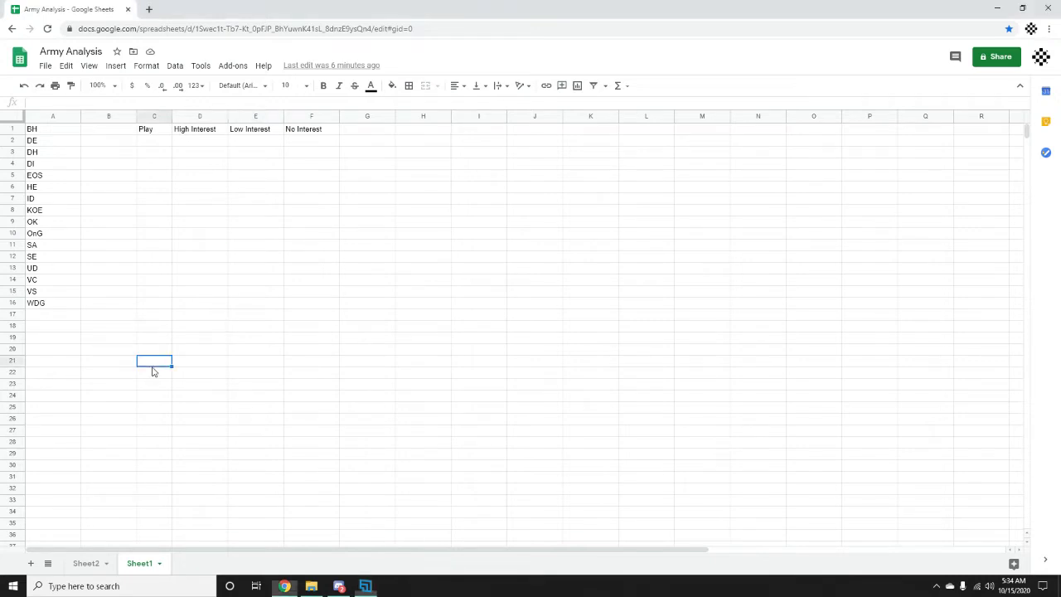
left_click(243, 280)
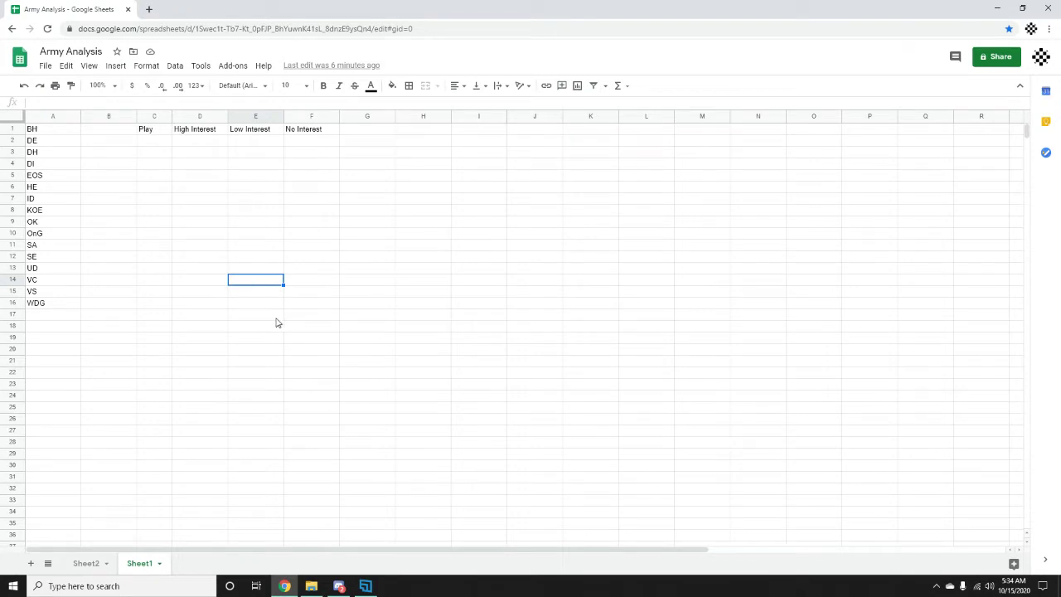
left_click(277, 316)
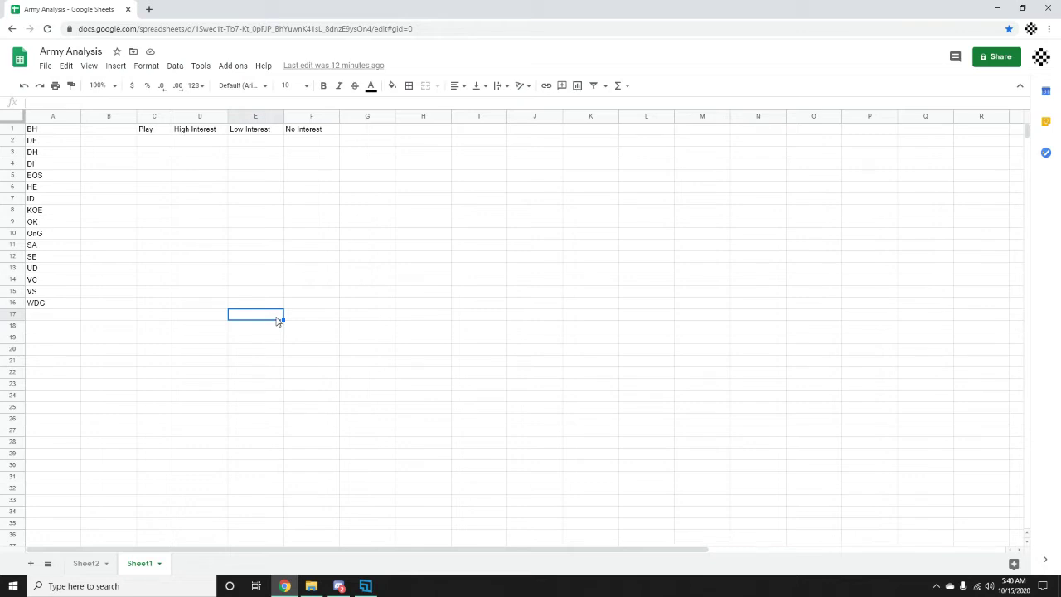
Move the list of army abbreviations in A1:A16 down so that it starts at A3.
left_click_drag(62, 303, 52, 134)
key("ctrl+c")
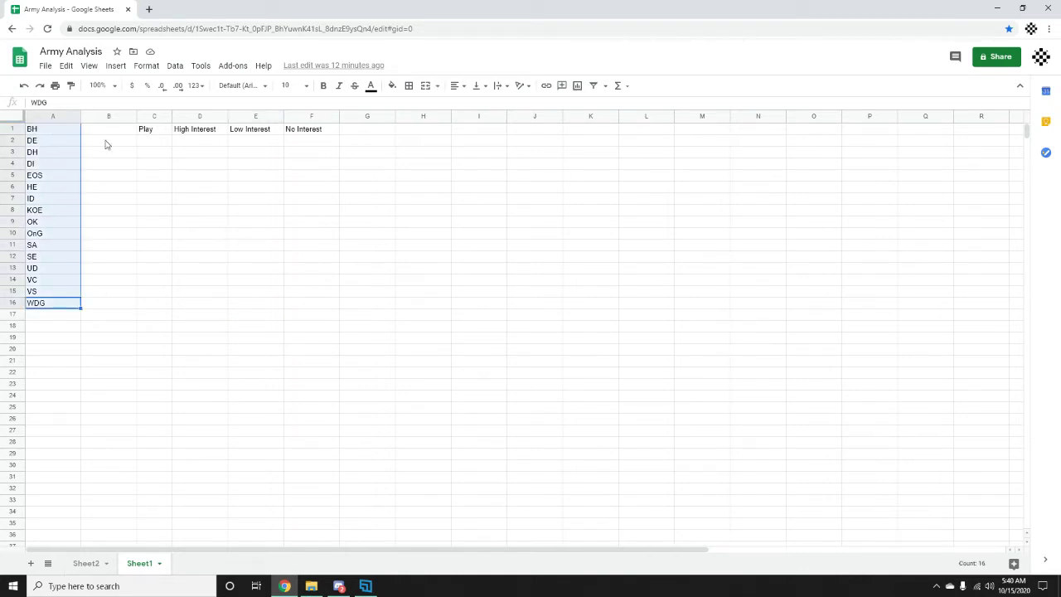
left_click(68, 152)
key("ctrl+v")
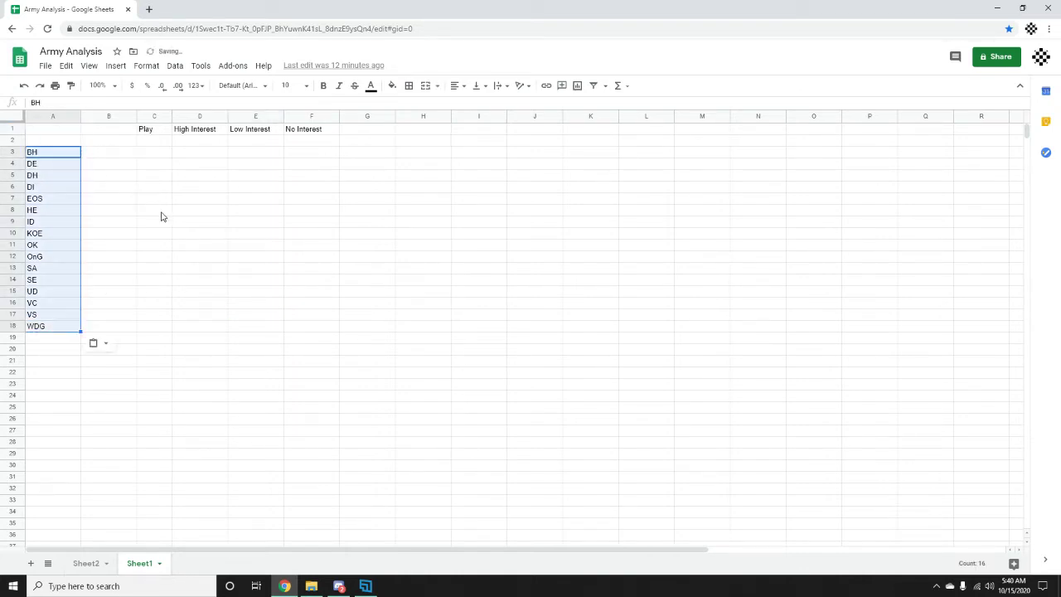
left_click(179, 225)
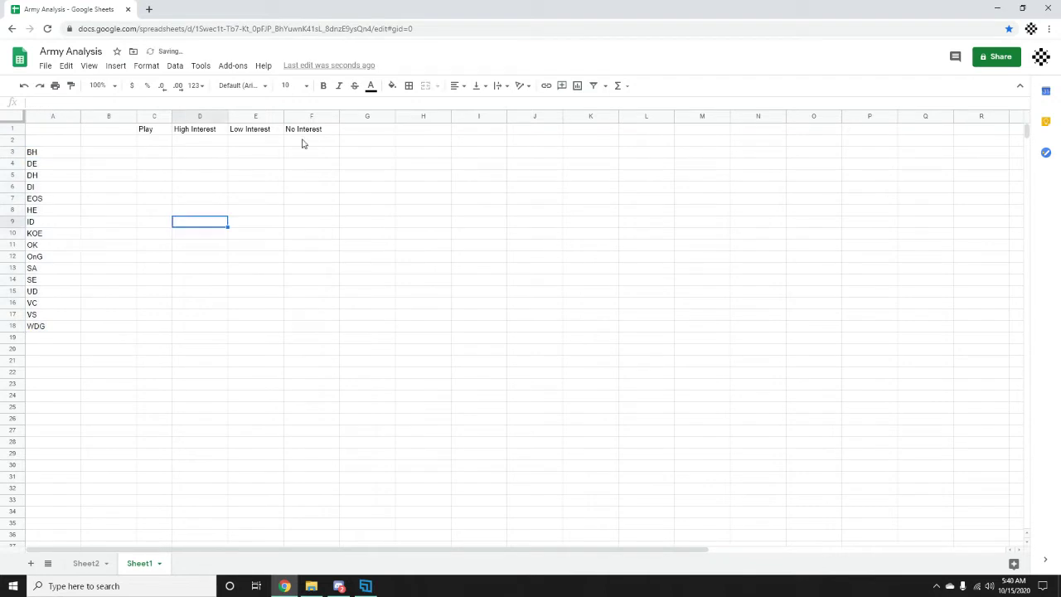
Delete the empty column B between the army list and the Play column.
right_click(103, 119)
left_click(178, 244)
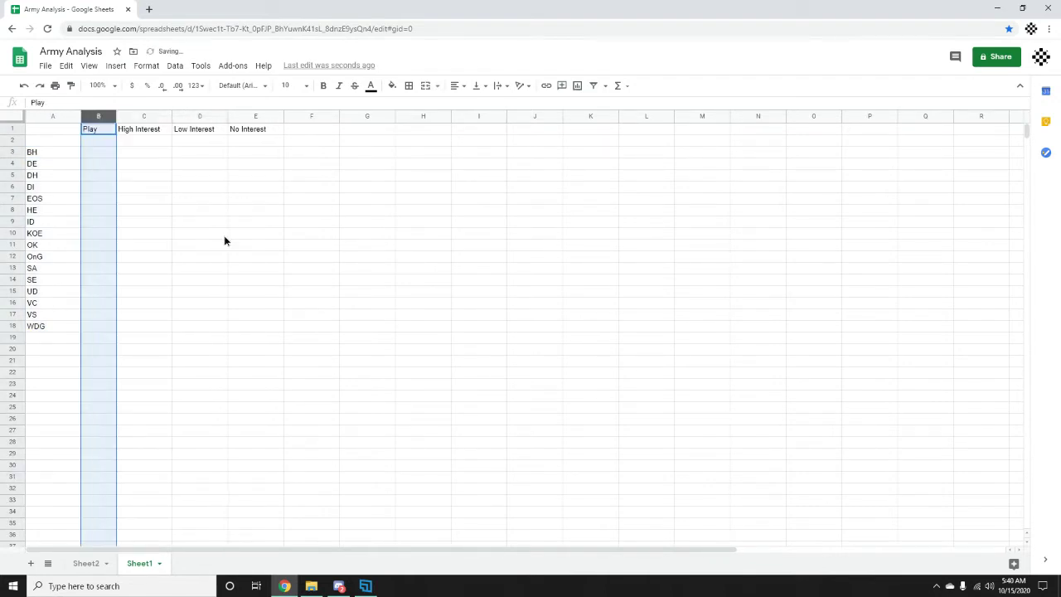
left_click(223, 235)
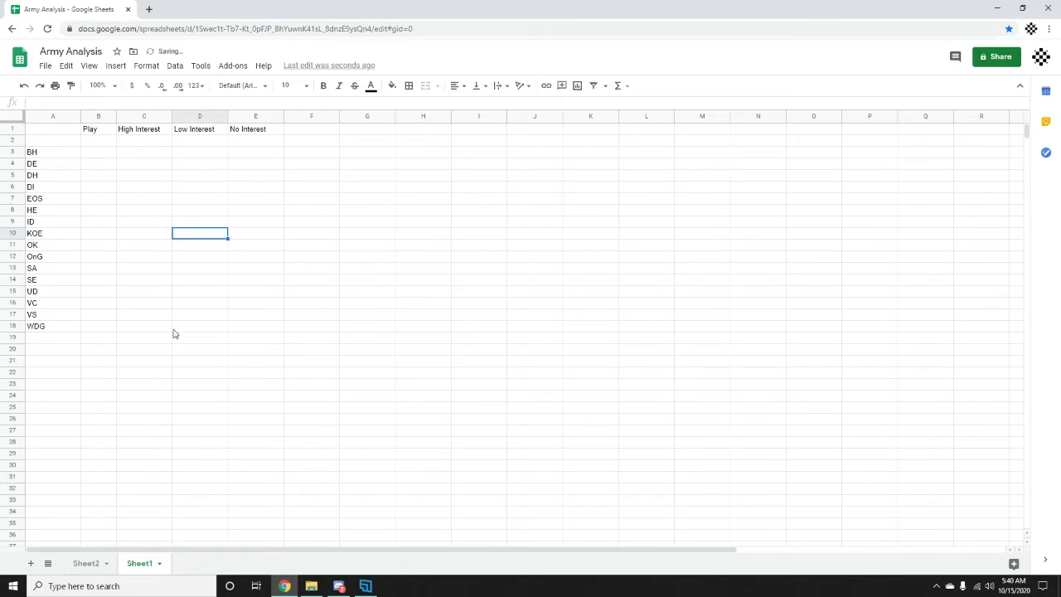
left_click(177, 389)
left_click(263, 325)
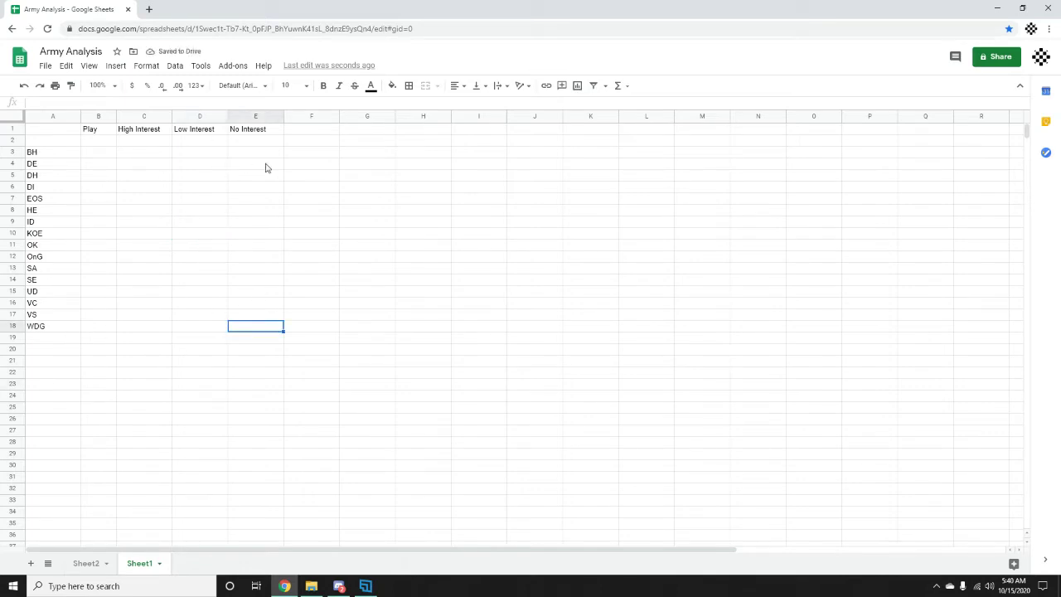
left_click(306, 282)
Change the Play header in B1 to "Already Play" and widen column B to fit the text.
double_click(103, 129)
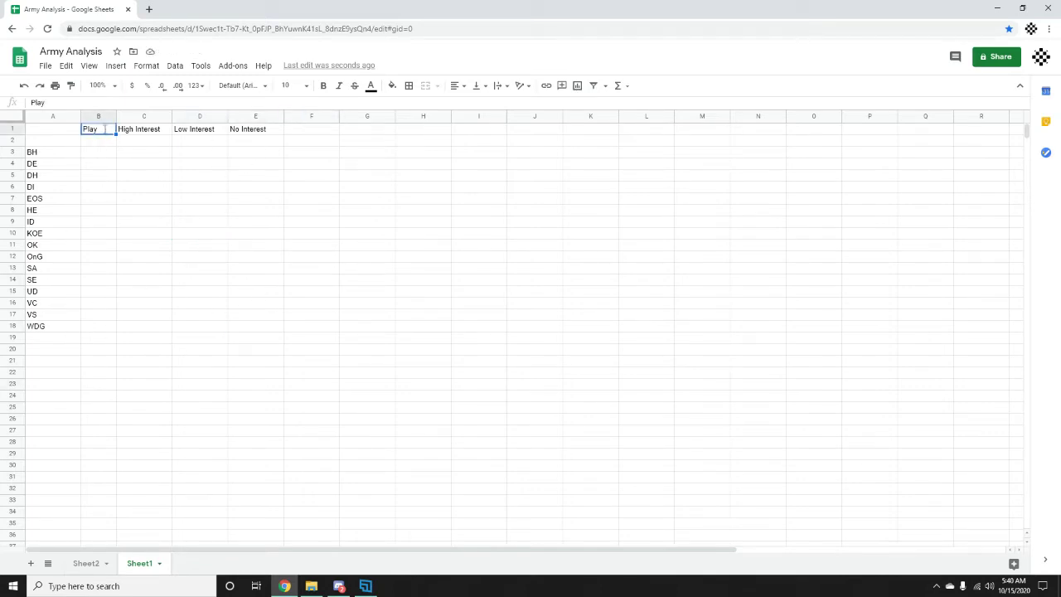
left_click(107, 291)
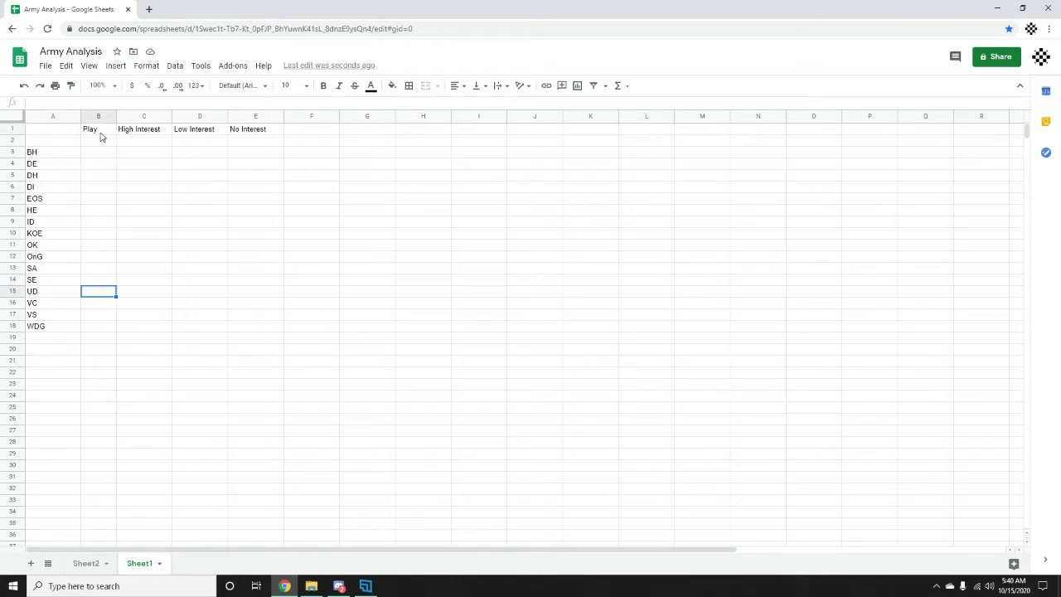
double_click(100, 133)
left_click_drag(100, 133, 46, 118)
type("Already play")
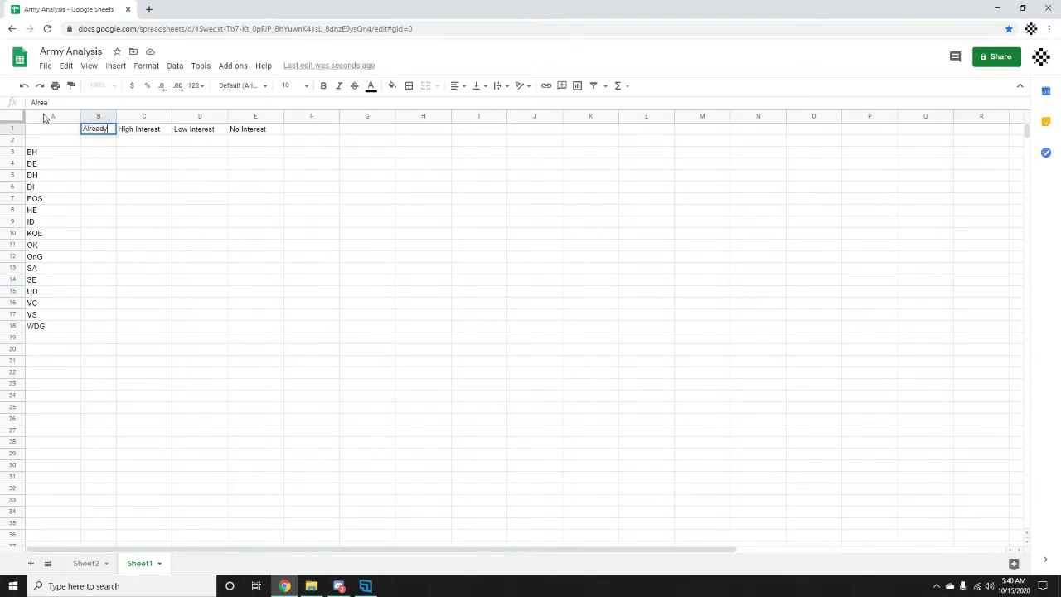
key("BackSpace")
key("BackSpace")
key("BackSpace")
type("Pl")
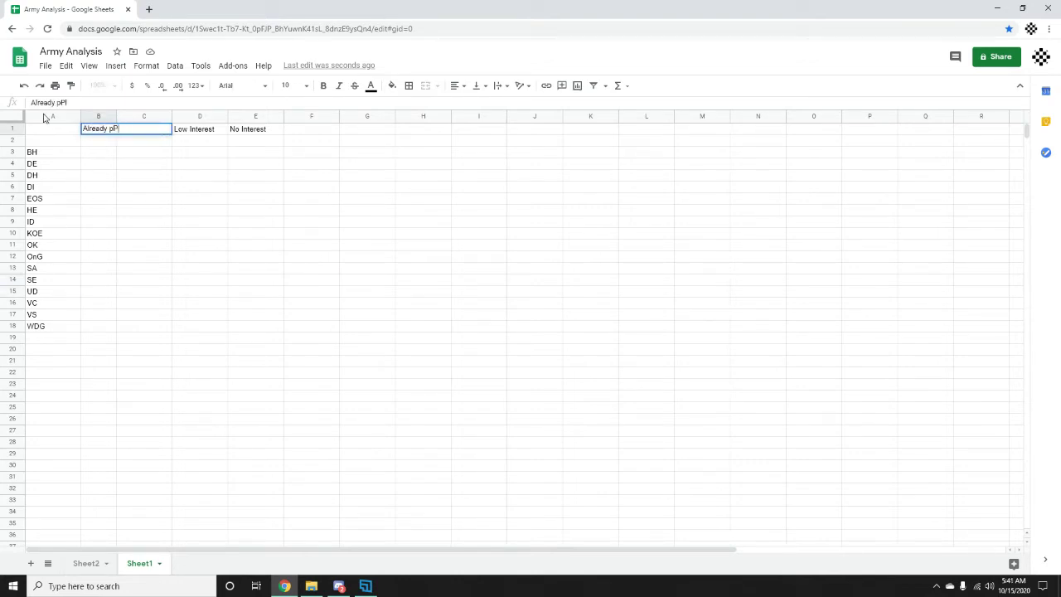
key("BackSpace")
type("Play")
key("Return")
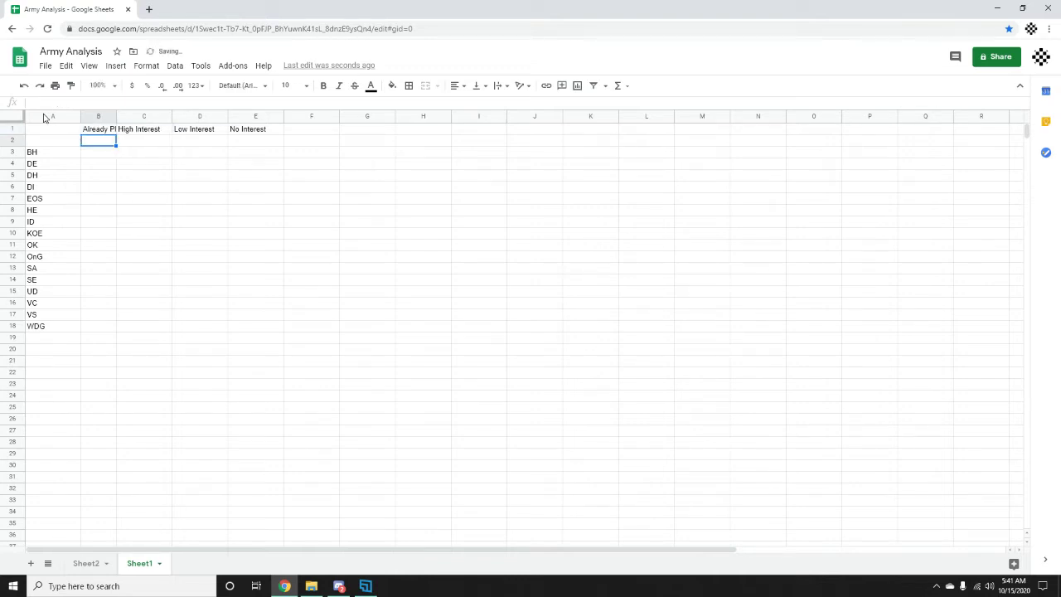
left_click_drag(116, 116, 126, 116)
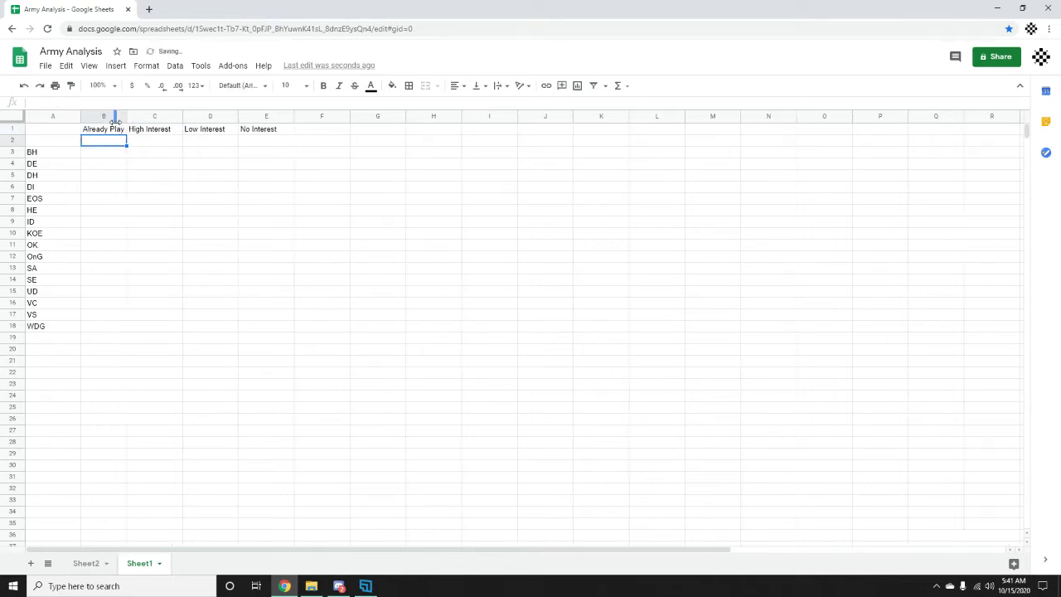
left_click(217, 210)
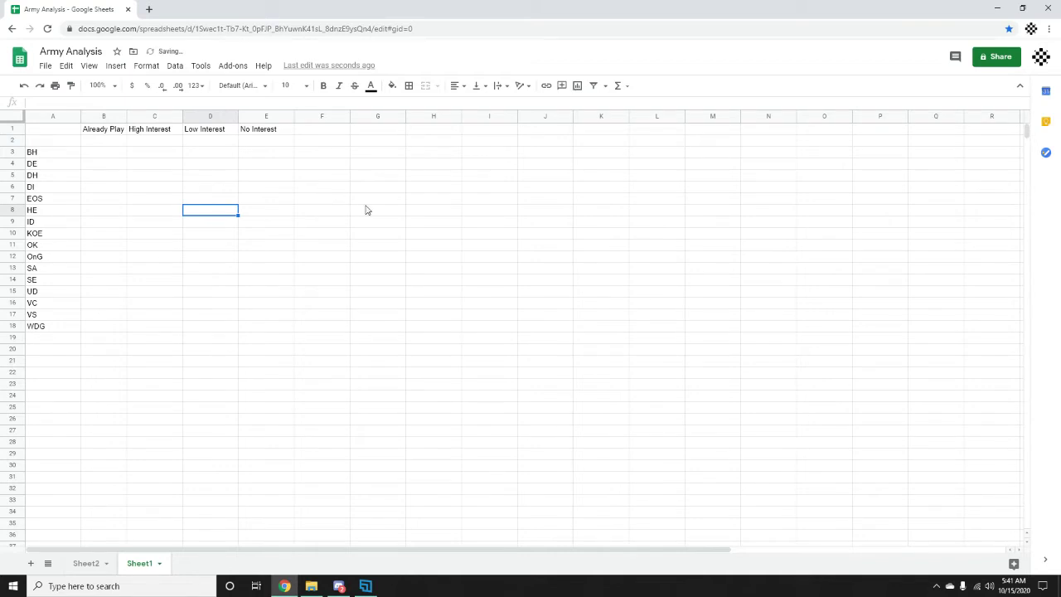
Move WDG from the end of the army list to B2, under the Already Play header.
left_click(50, 324)
key("ctrl+x")
left_click(96, 140)
key("ctrl+v")
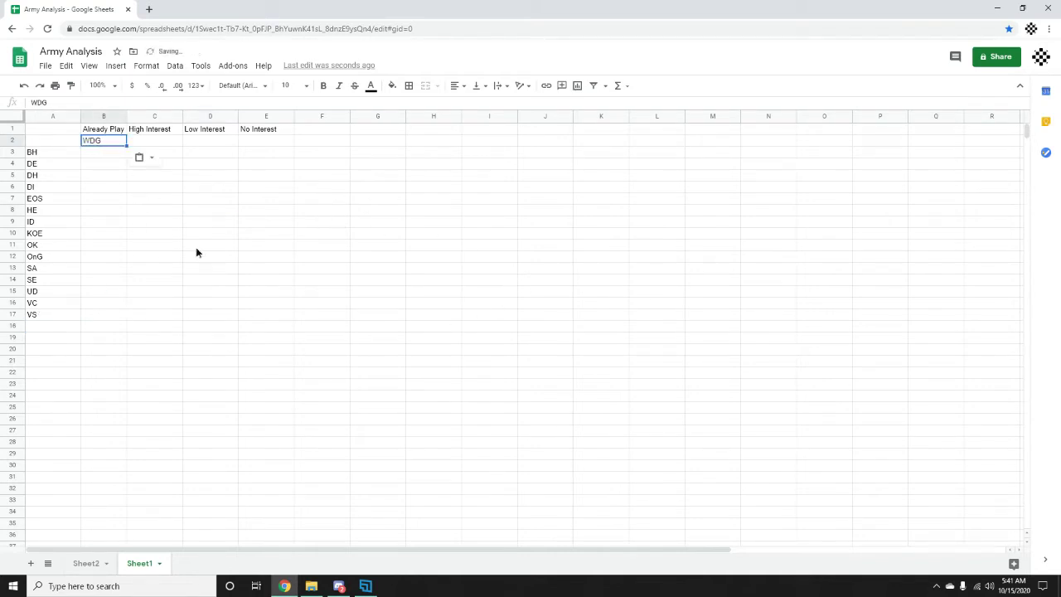
left_click(199, 245)
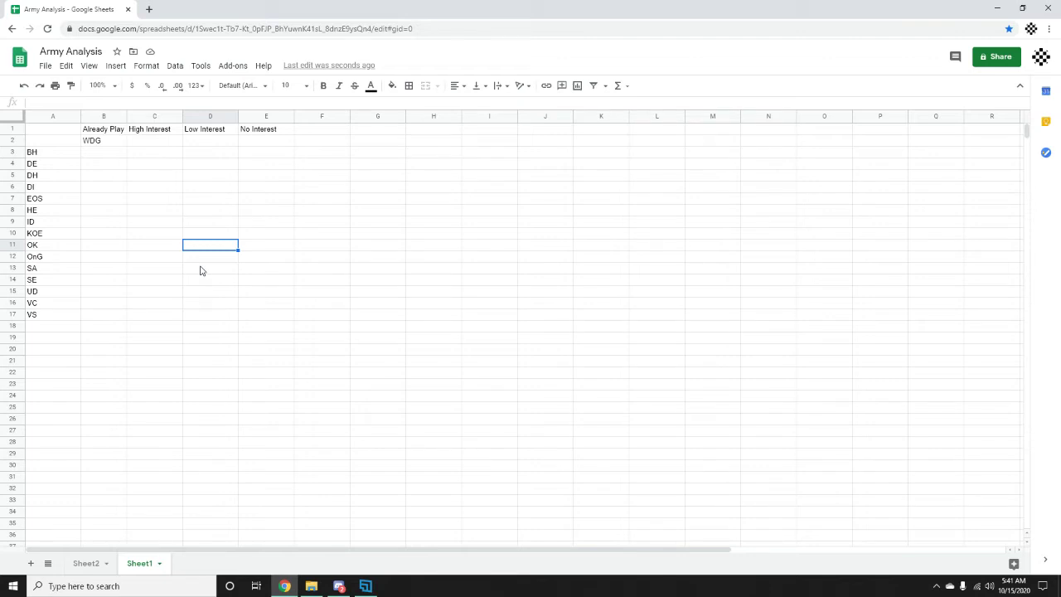
Move OnG from the army list to B3, below WDG in the Already Play column.
left_click(132, 349)
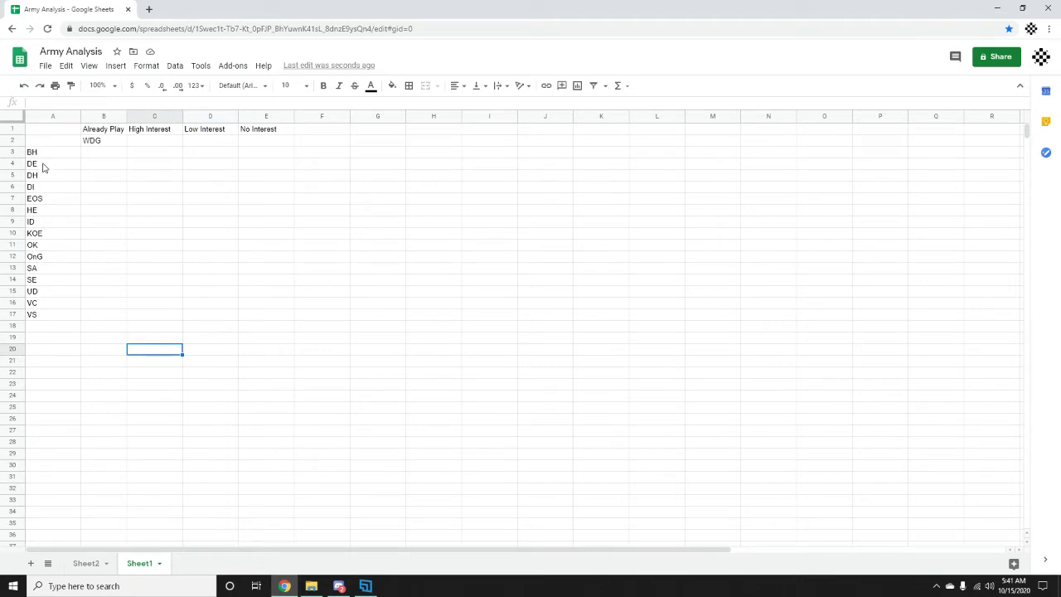
left_click(45, 261)
left_click_drag(44, 263, 90, 156)
left_click(106, 257)
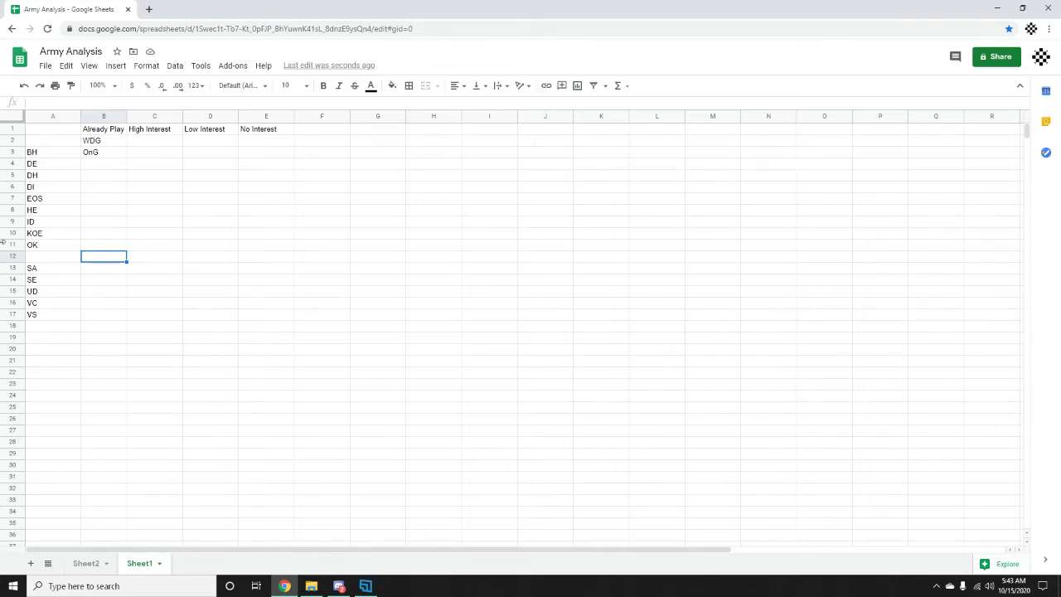
left_click(189, 307)
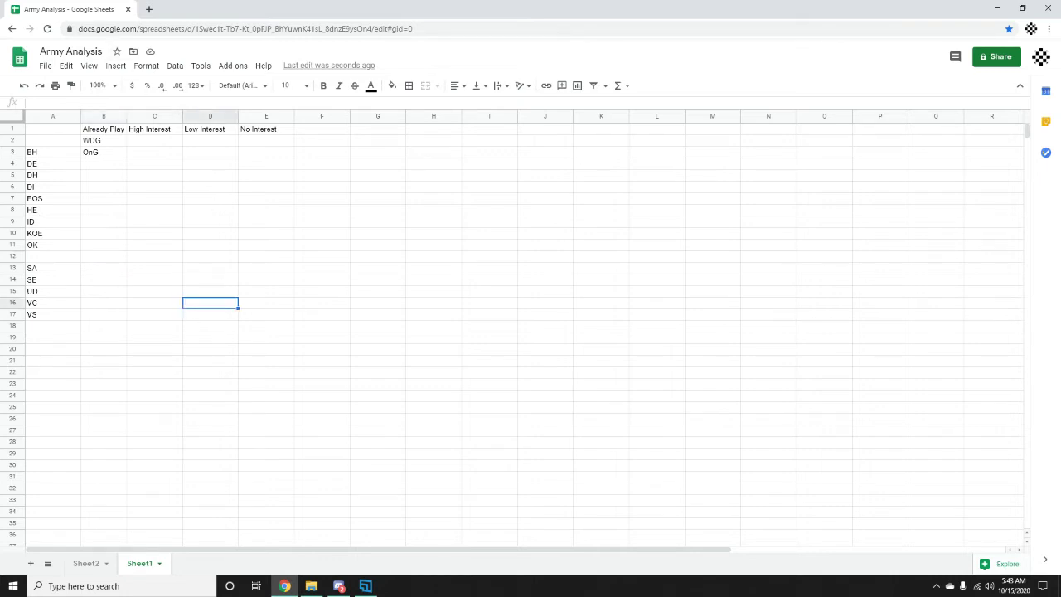
left_click(261, 142)
left_click(205, 257)
left_click(46, 186)
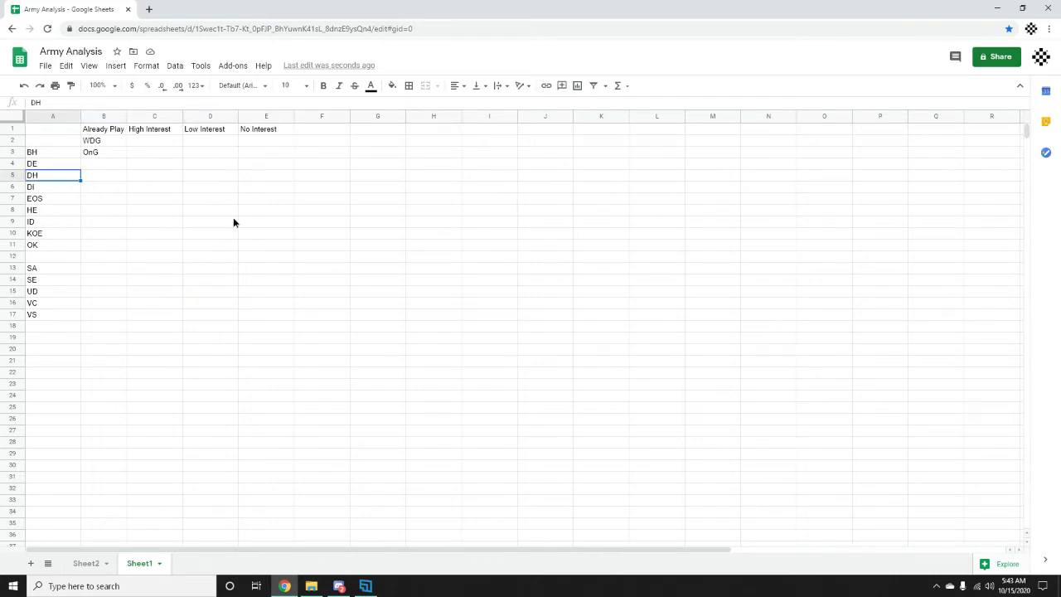
left_click(233, 220)
left_click(262, 291)
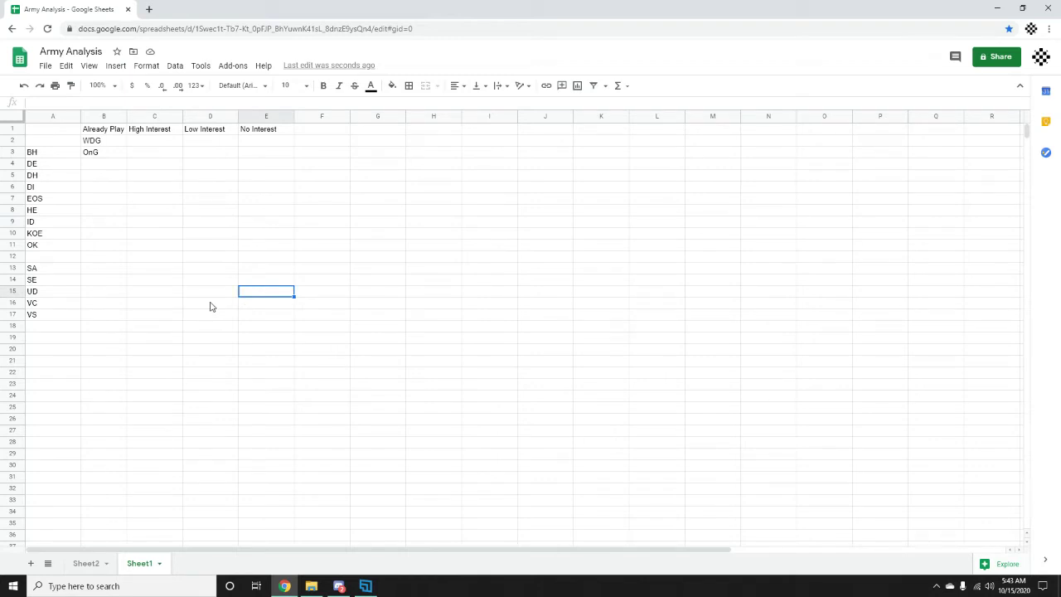
left_click(163, 316)
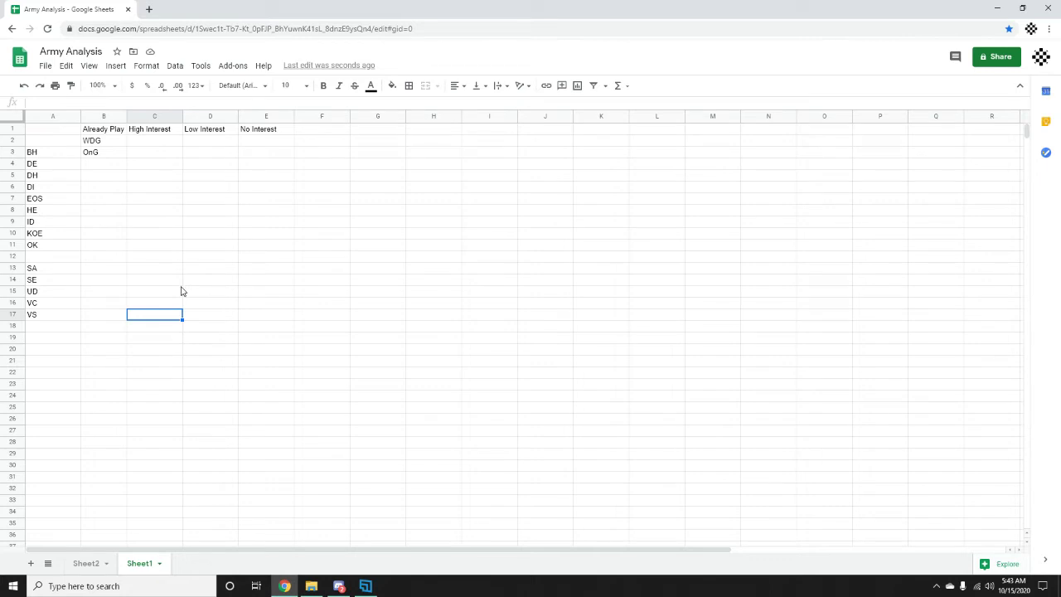
Correct the army abbreviation in A6 to DL.
double_click(58, 185)
type("L")
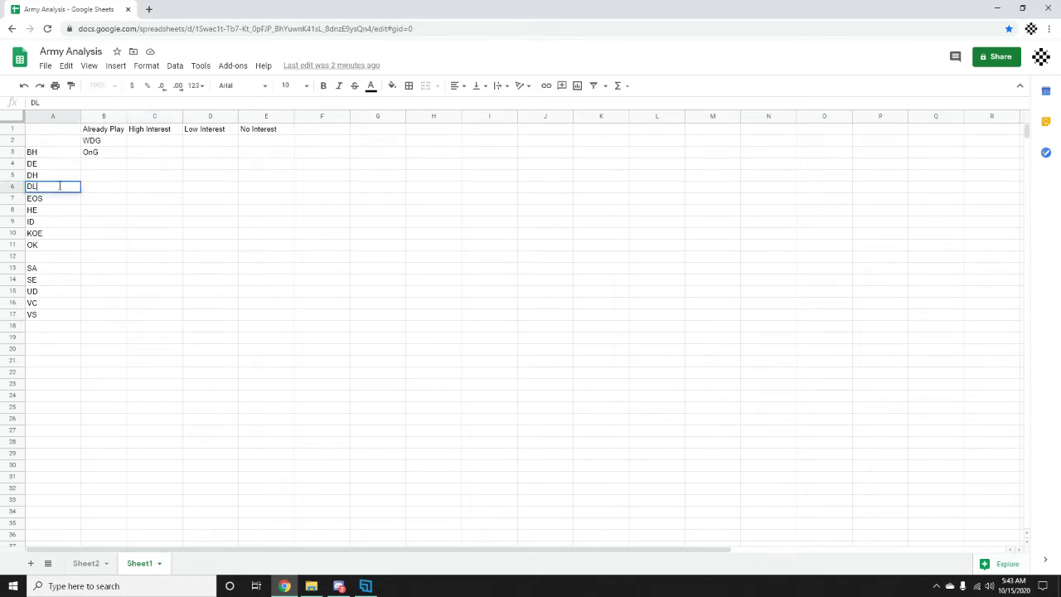
key("Return")
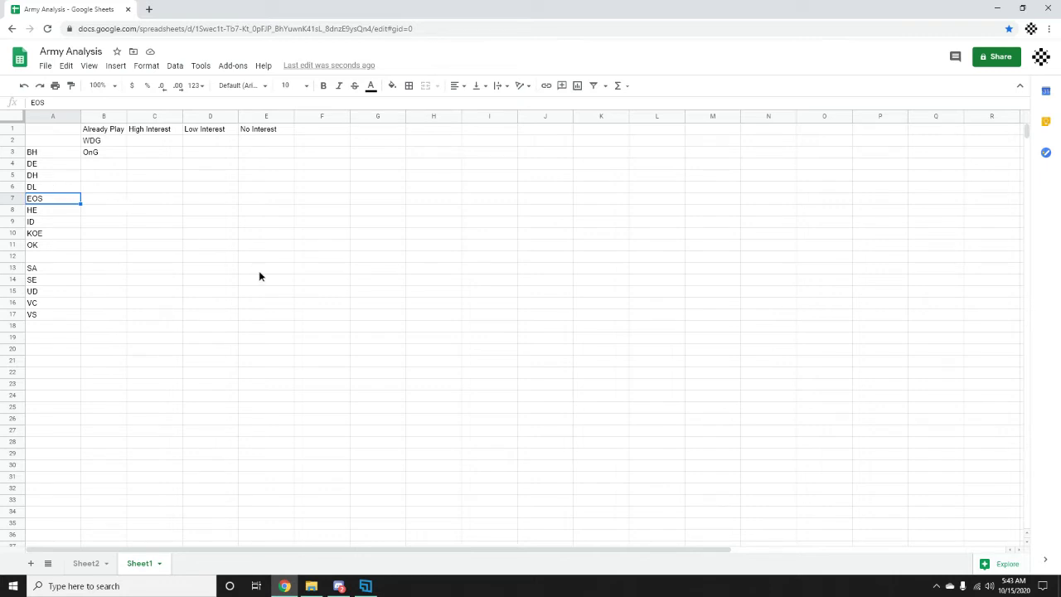
left_click(259, 270)
Move DL from the army list to E2, under the No Interest header.
left_click(58, 187)
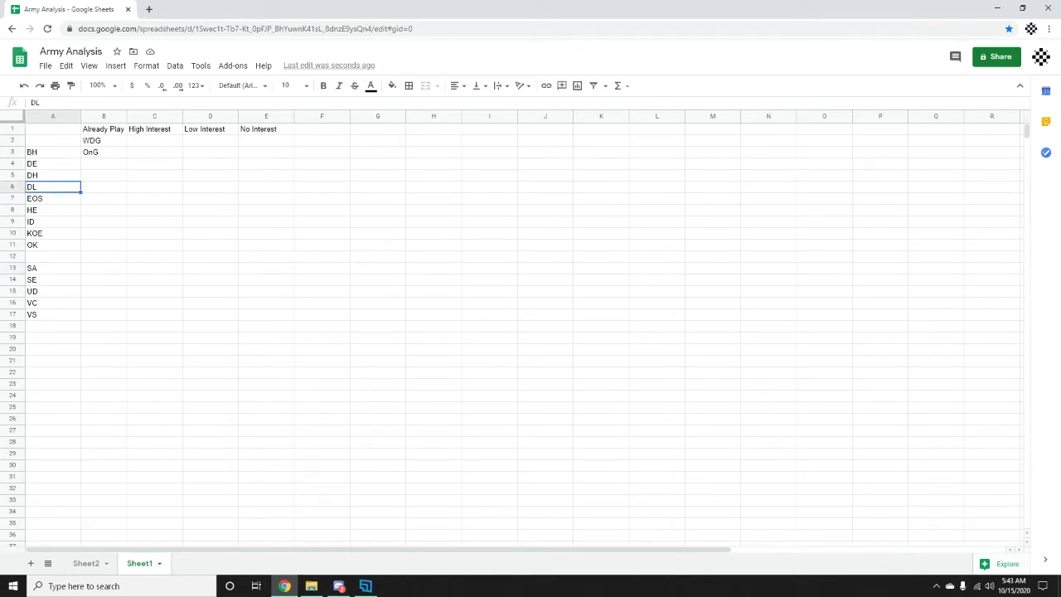
key("ctrl+c")
left_click(152, 269)
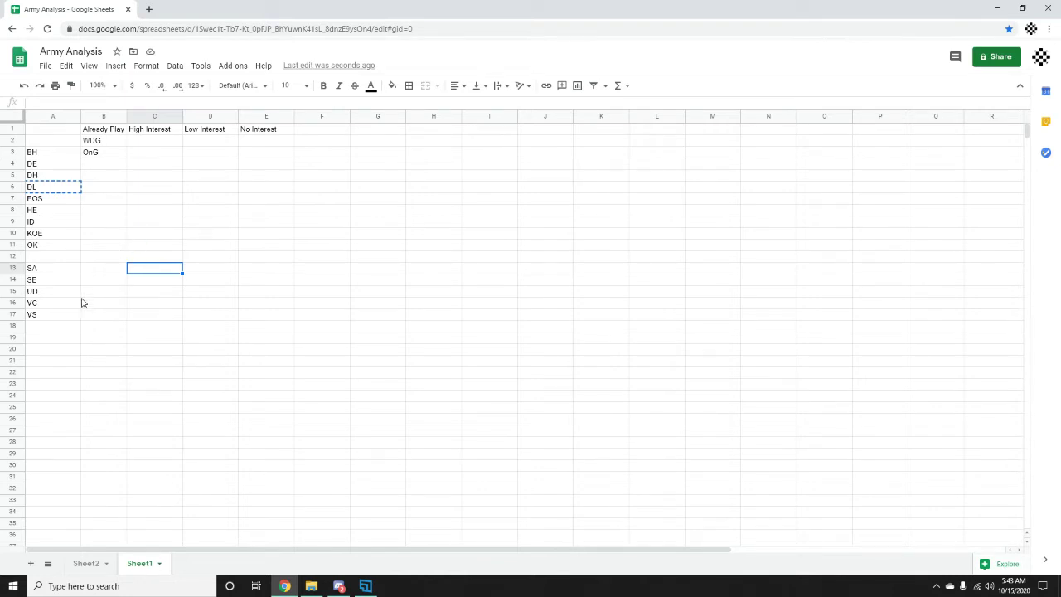
left_click(263, 142)
key("ctrl+v")
left_click(252, 273)
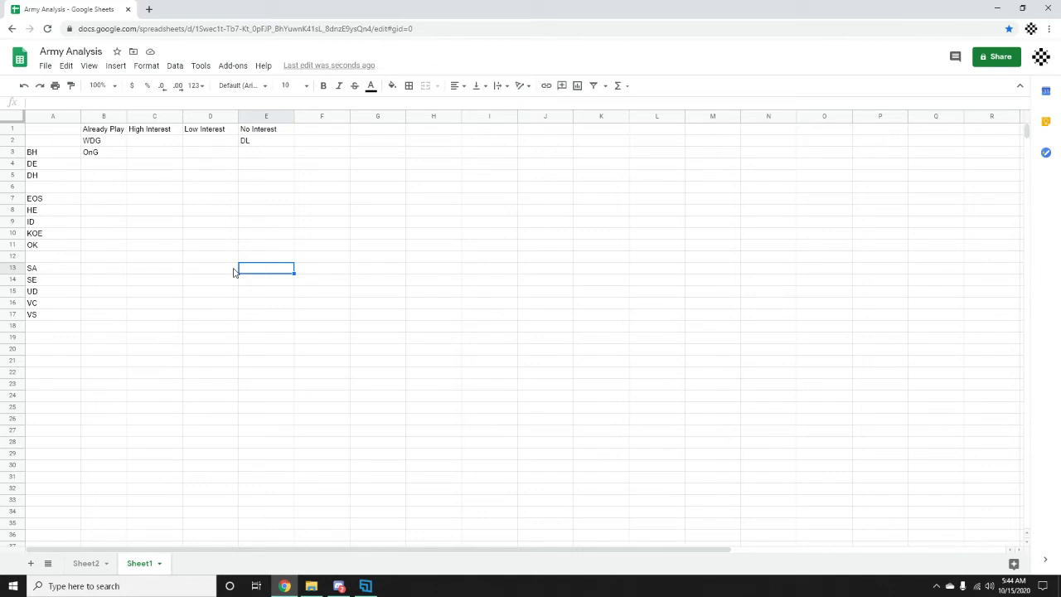
left_click(257, 141)
left_click(245, 235)
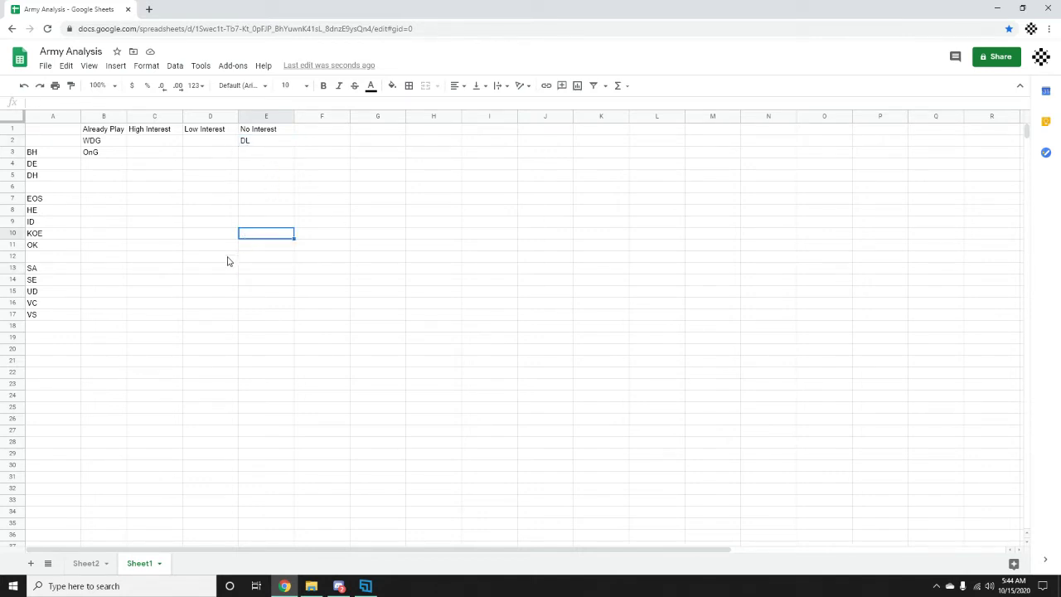
left_click(218, 282)
left_click(151, 318)
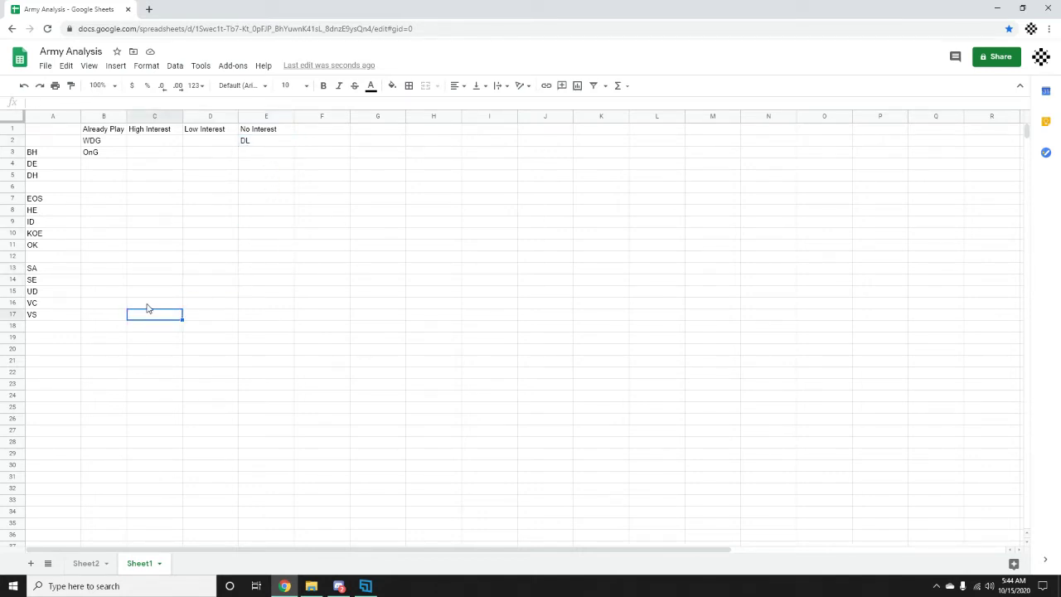
left_click(82, 330)
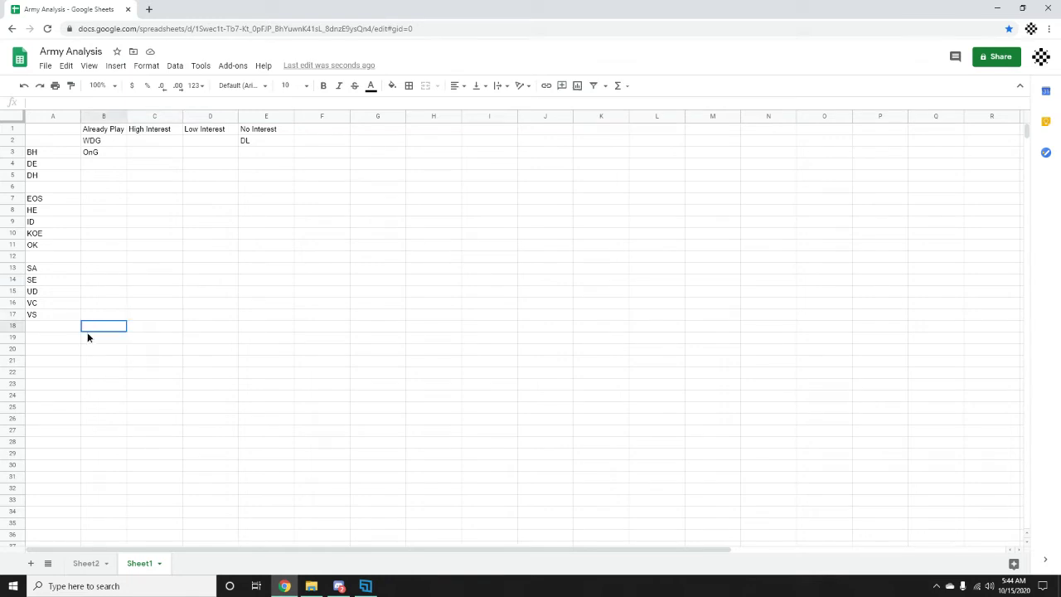
left_click(109, 293)
left_click(220, 221)
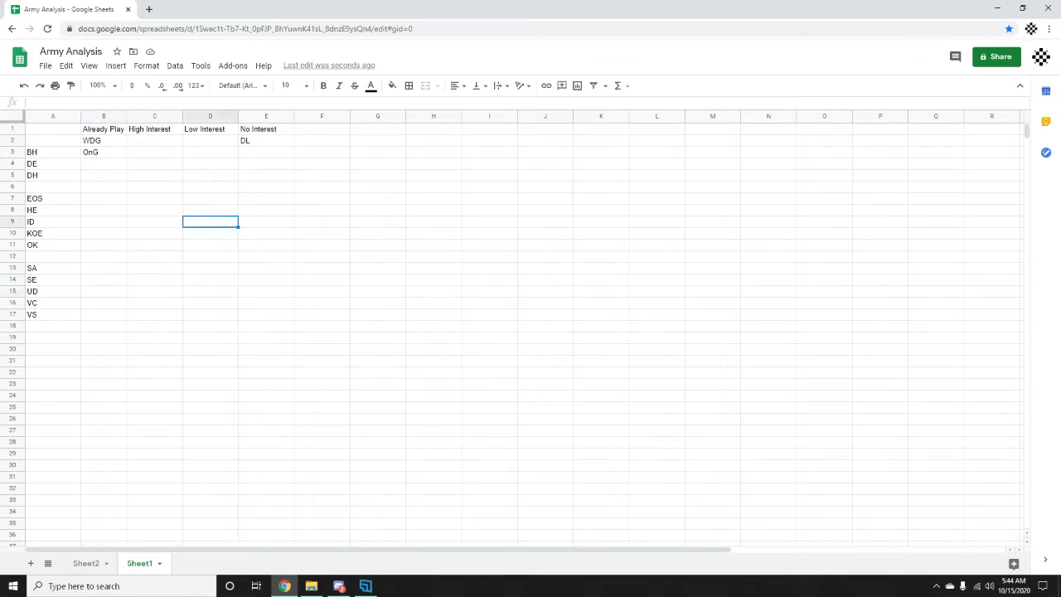
left_click(177, 293)
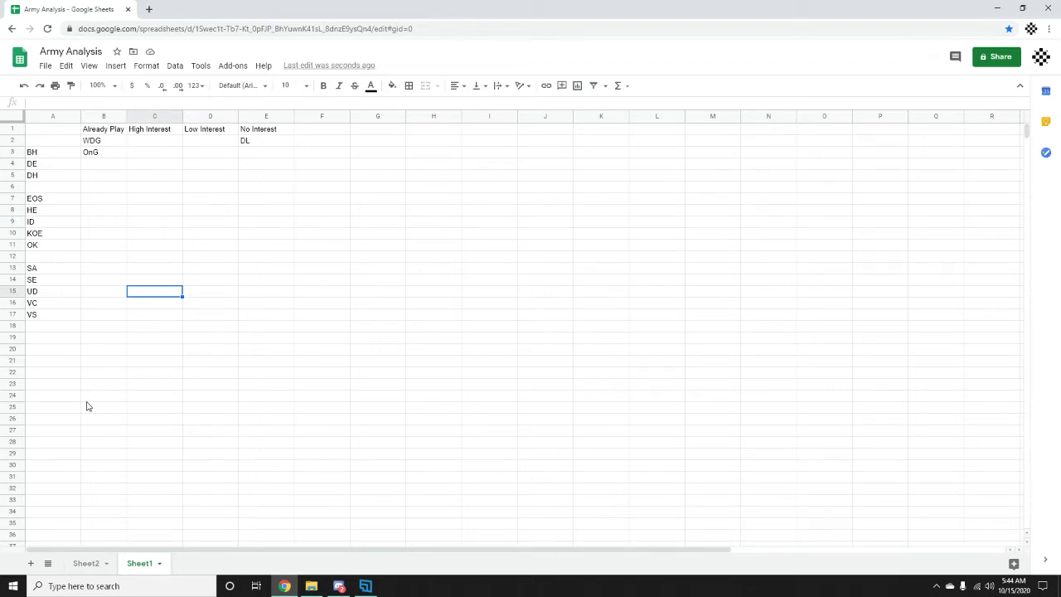
left_click(116, 432)
left_click(318, 315)
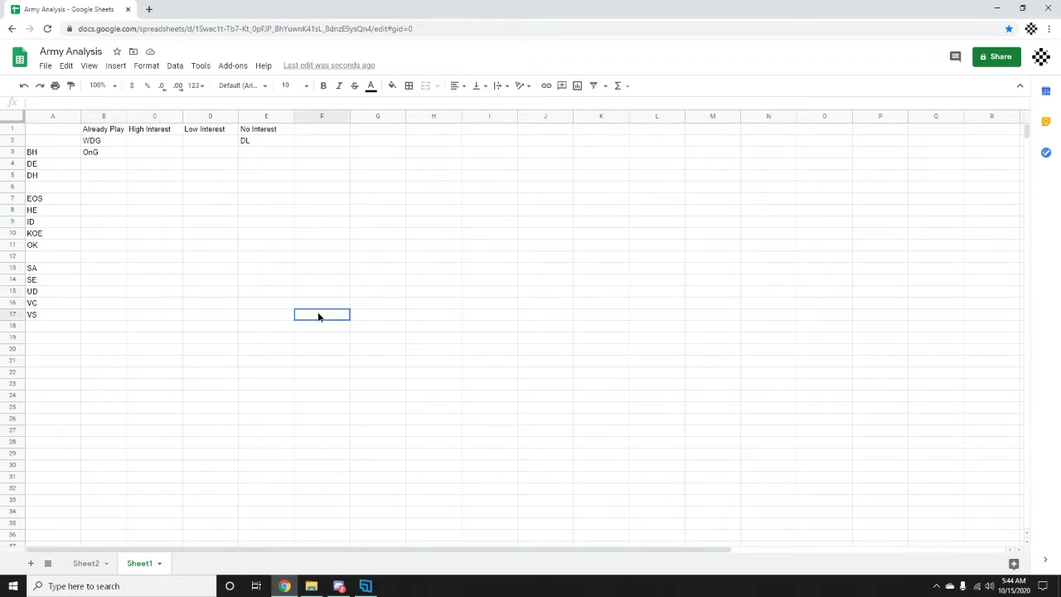
Move VC from the army list to E3, below DL in the No Interest column.
left_click(68, 305)
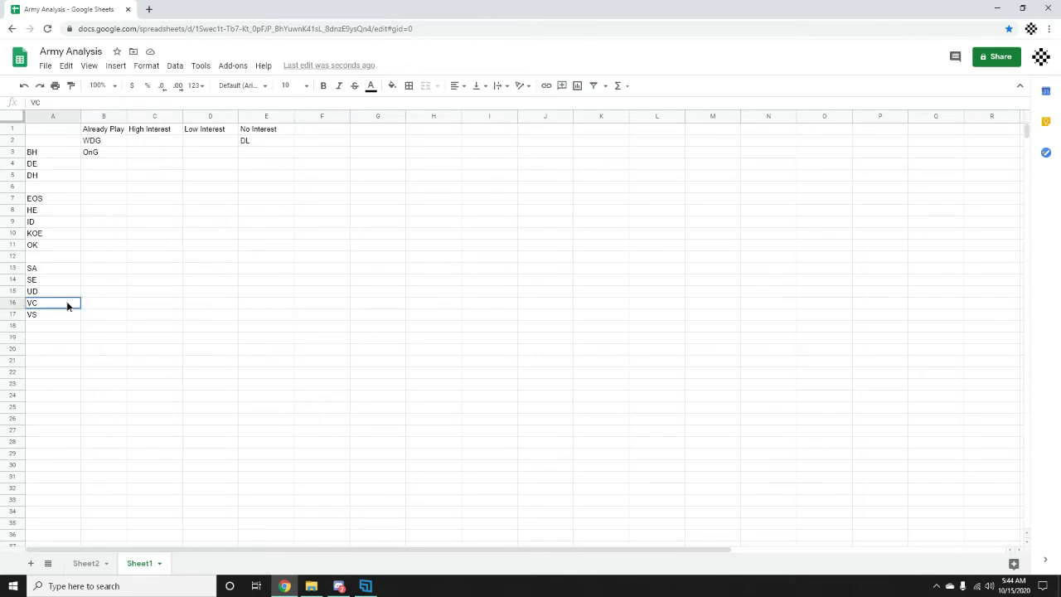
key("ctrl+x")
left_click(262, 166)
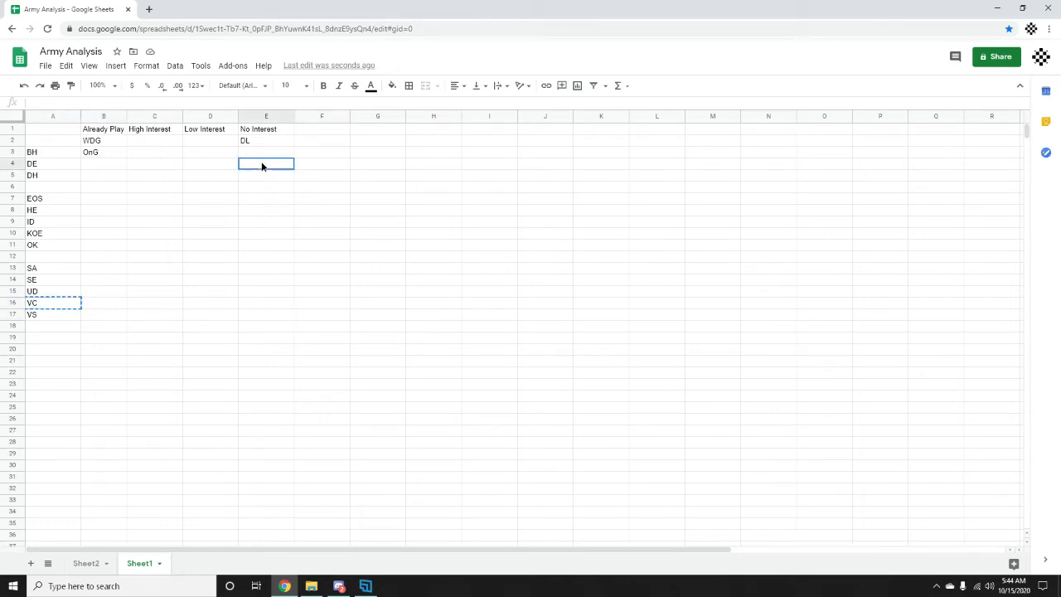
left_click(263, 153)
key("ctrl+v")
left_click(277, 272)
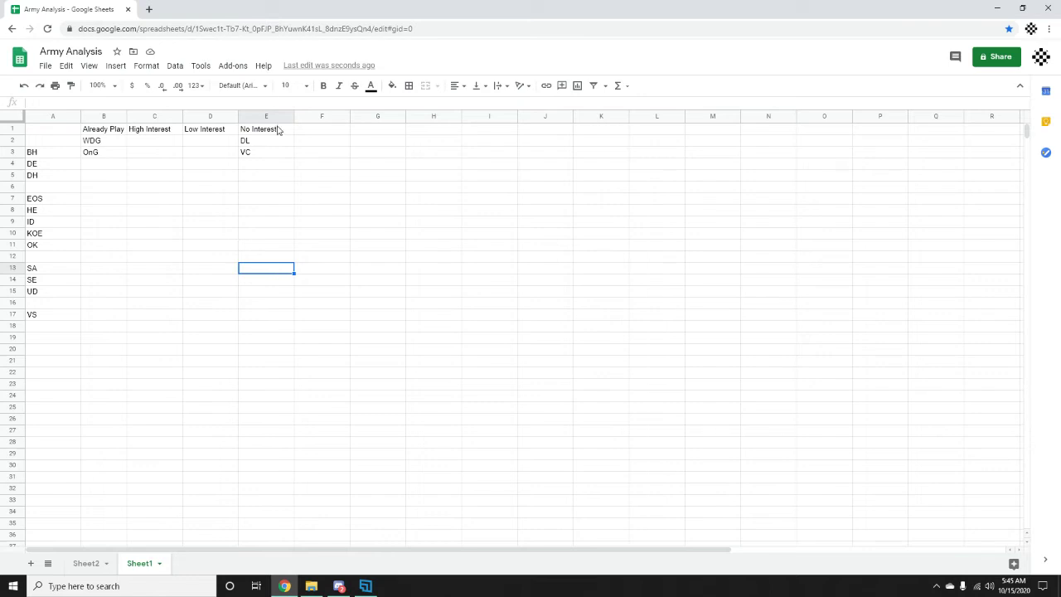
Move DH from the army list to E4, below VC in the No Interest column.
left_click(55, 178)
key("ctrl+x")
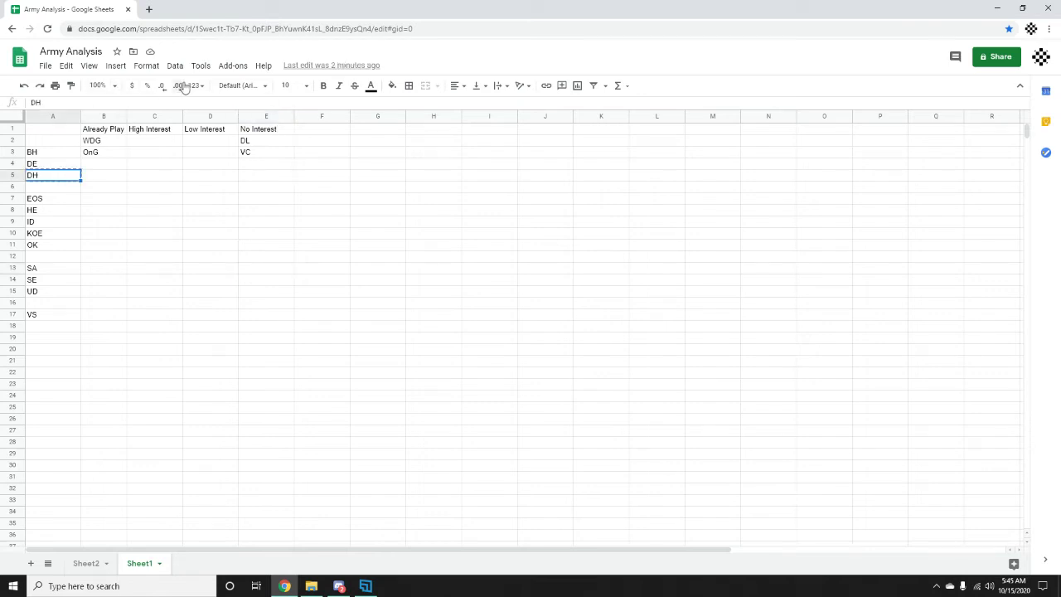
left_click(257, 162)
key("ctrl+v")
left_click(312, 247)
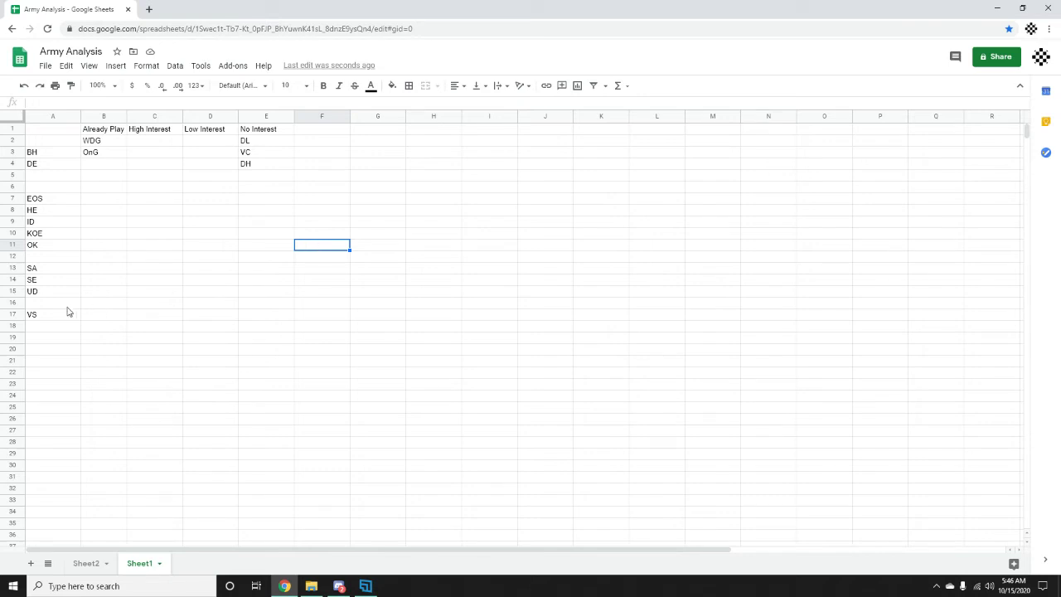
Move UD from the army list to E5, below DH in the No Interest column.
left_click(50, 280)
left_click(52, 291)
key("ctrl+c")
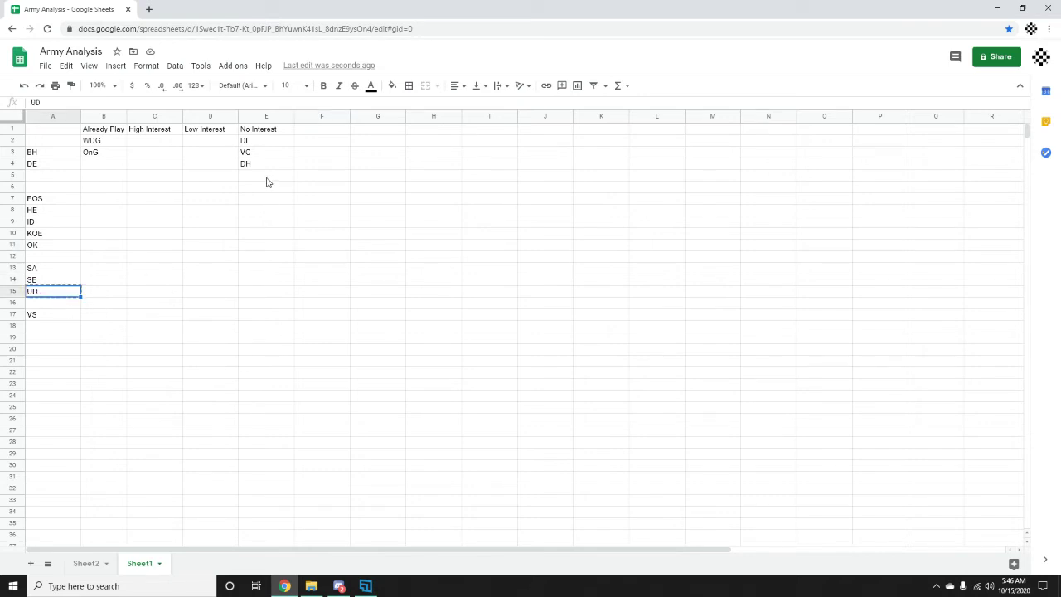
left_click(266, 176)
key("ctrl+v")
left_click(241, 315)
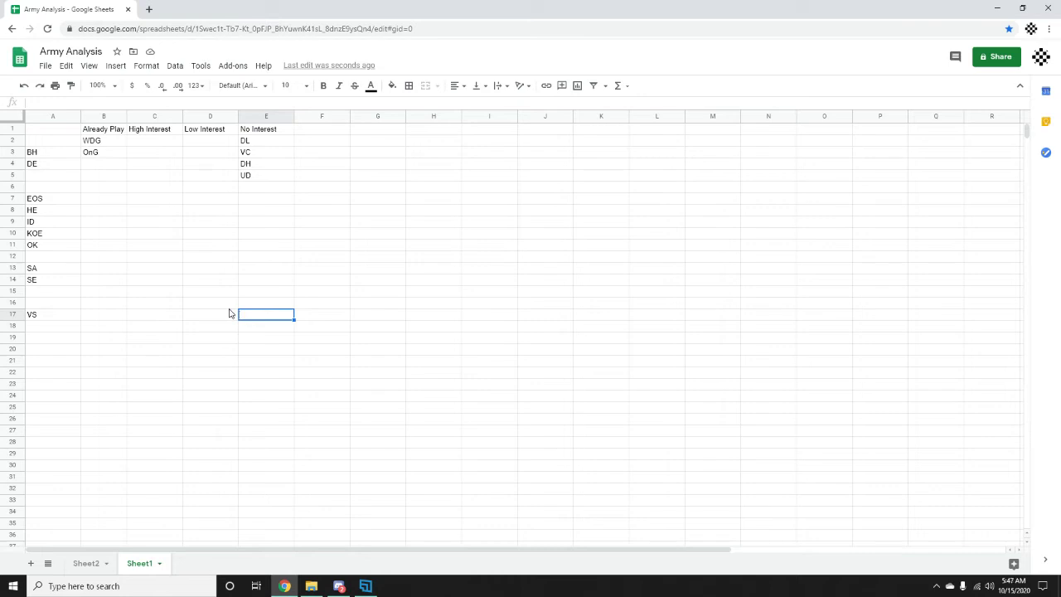
Move OK from the army list to D2, under the Low Interest header.
left_click(64, 243)
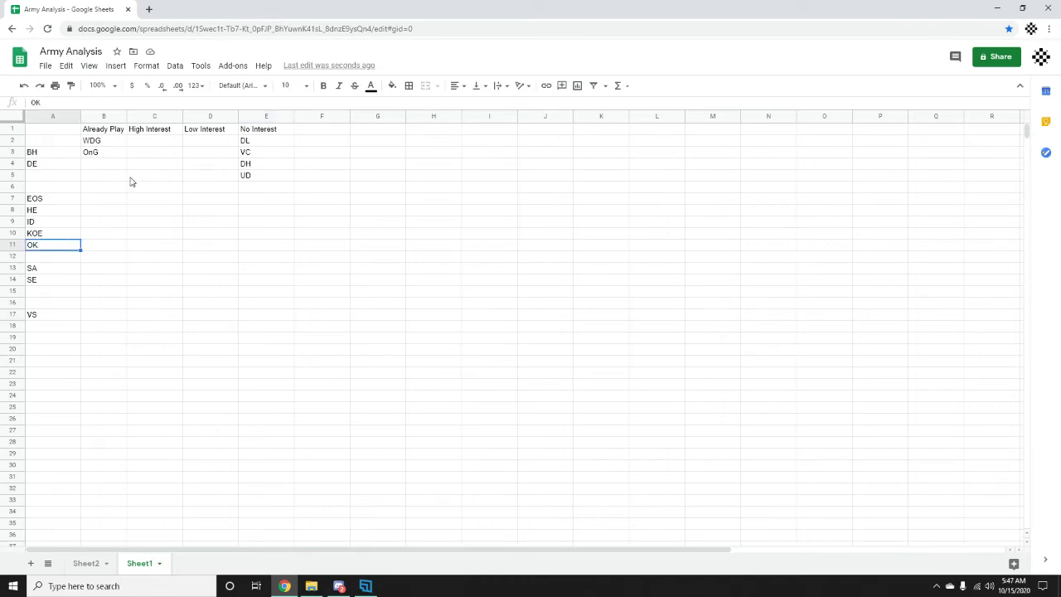
left_click(317, 292)
left_click(60, 247)
left_click(190, 140)
key("ctrl+v")
left_click(212, 272)
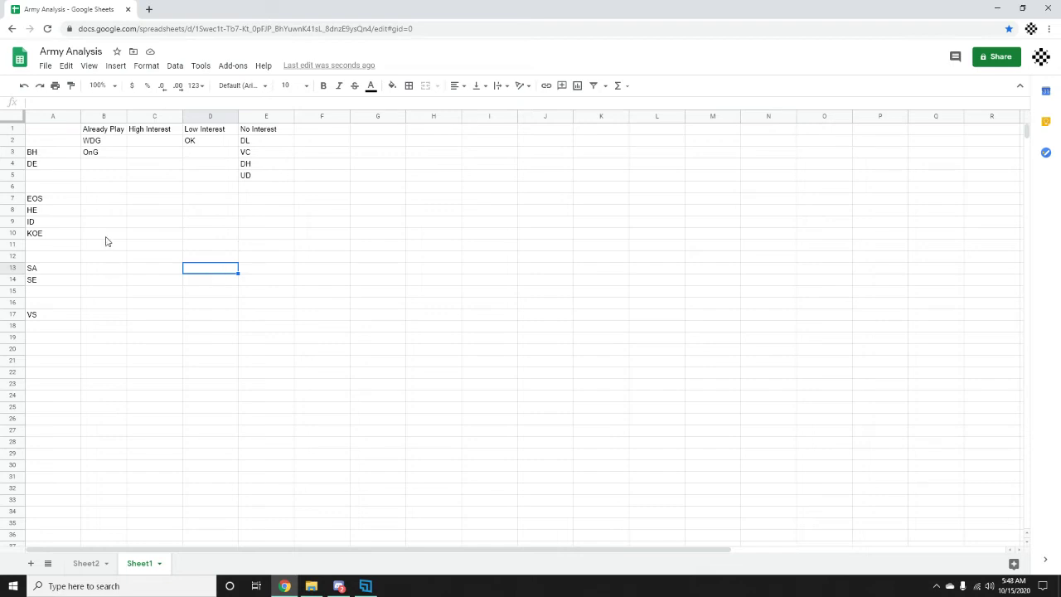
Move SA from the army list to E6, below UD in the No Interest column.
left_click(52, 267)
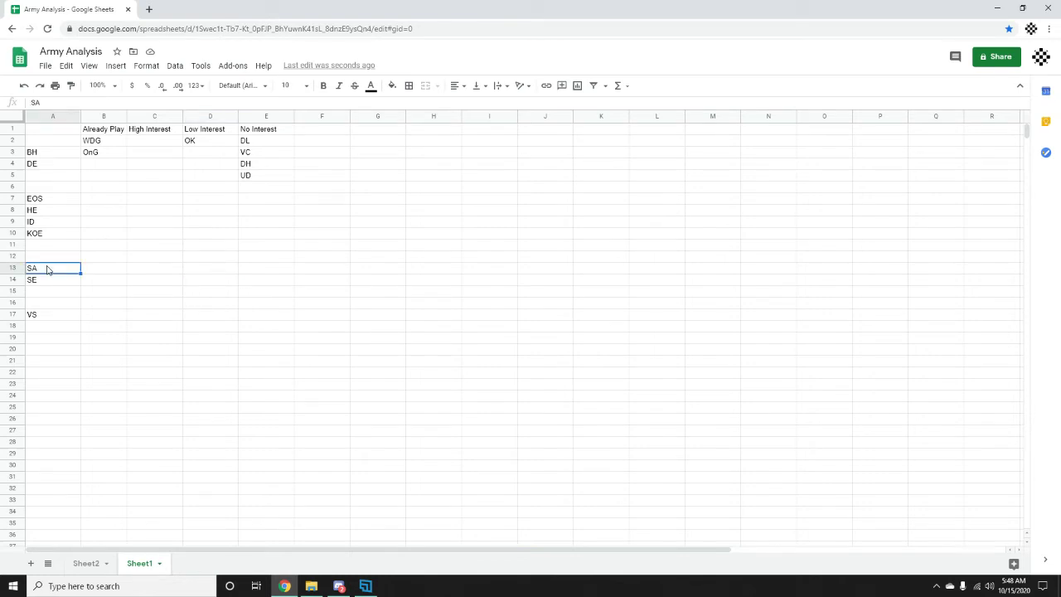
key("ctrl+c")
left_click(260, 187)
key("ctrl+v")
left_click(214, 280)
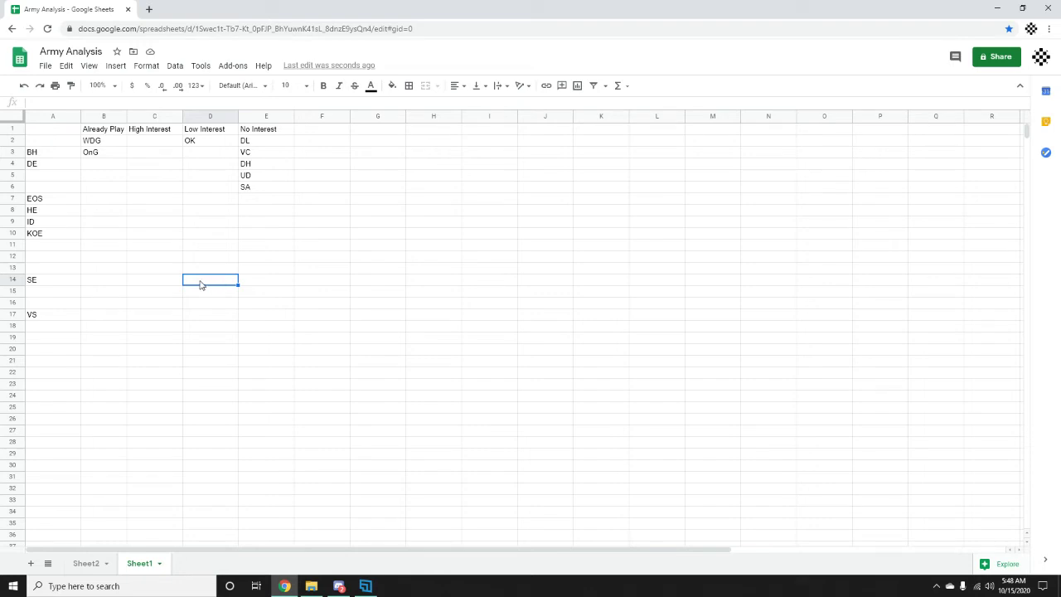
left_click(71, 234)
key("ctrl+c")
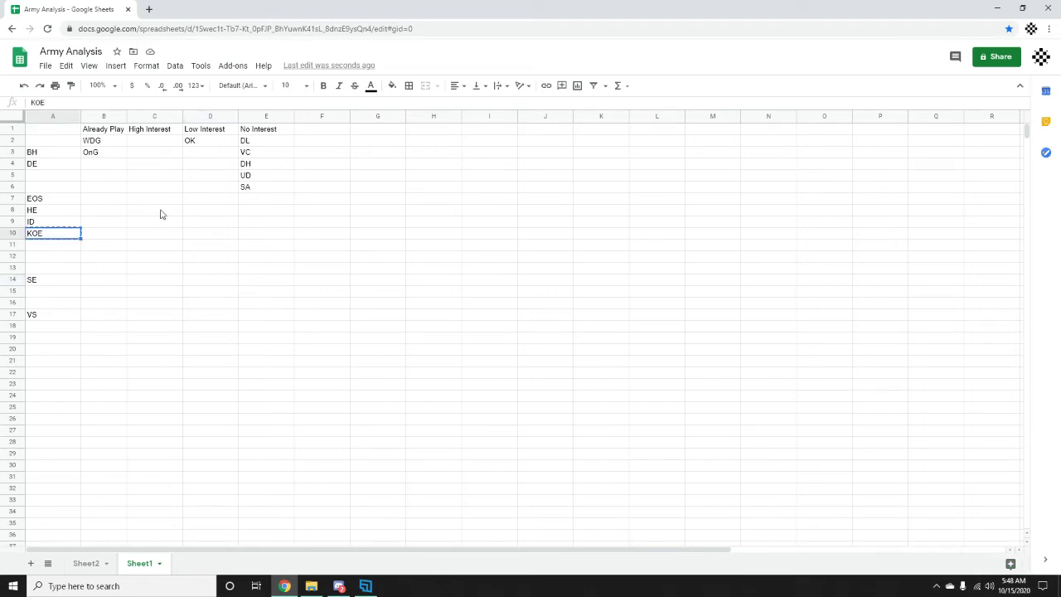
left_click(185, 155)
left_click_drag(172, 151, 199, 156)
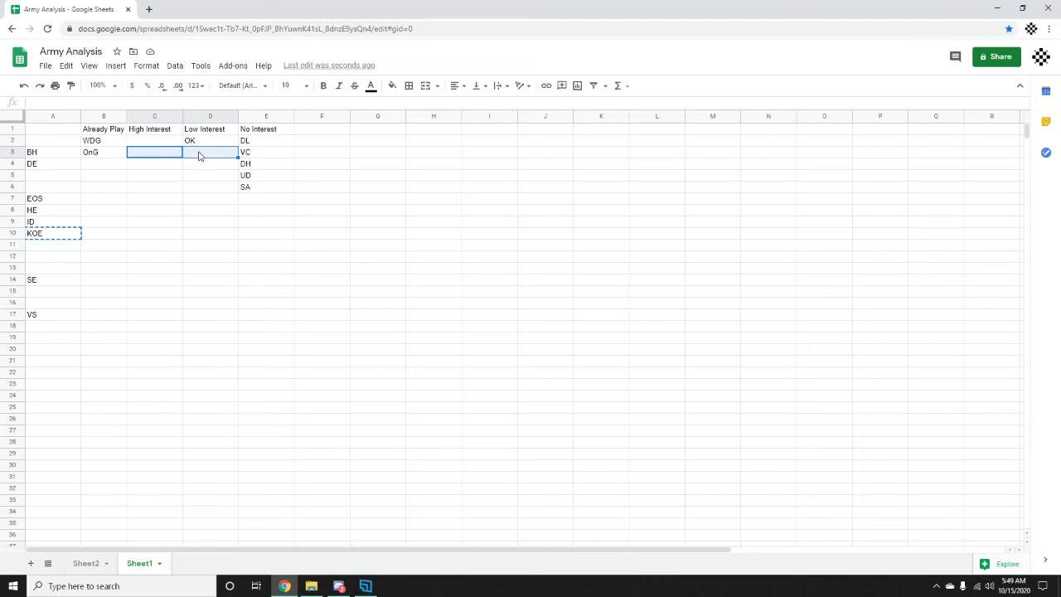
left_click(131, 349)
left_click(131, 328)
left_click(91, 303)
left_click(62, 234)
left_click(94, 290)
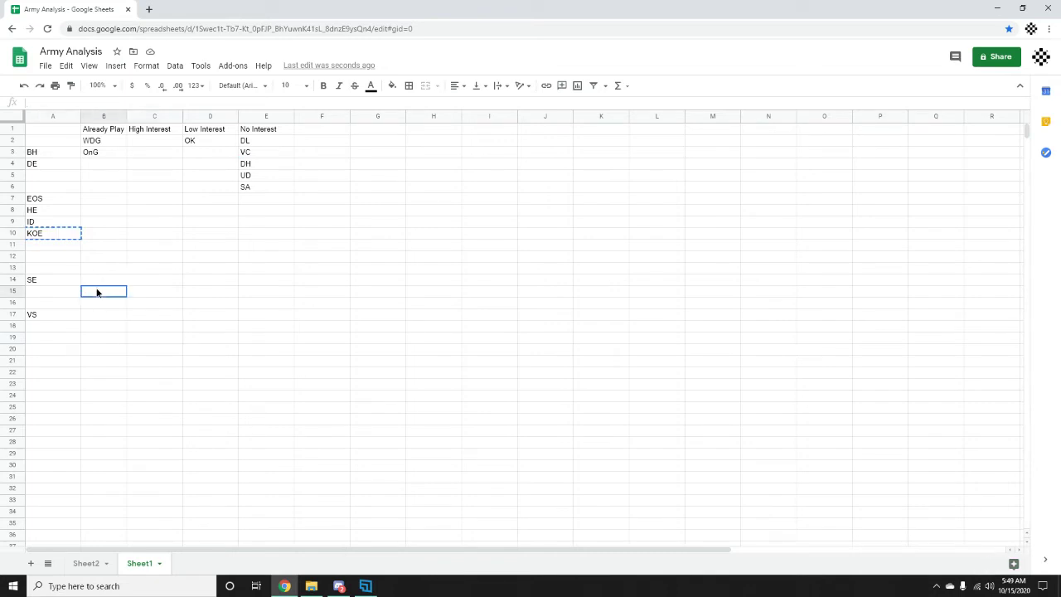
left_click(89, 283)
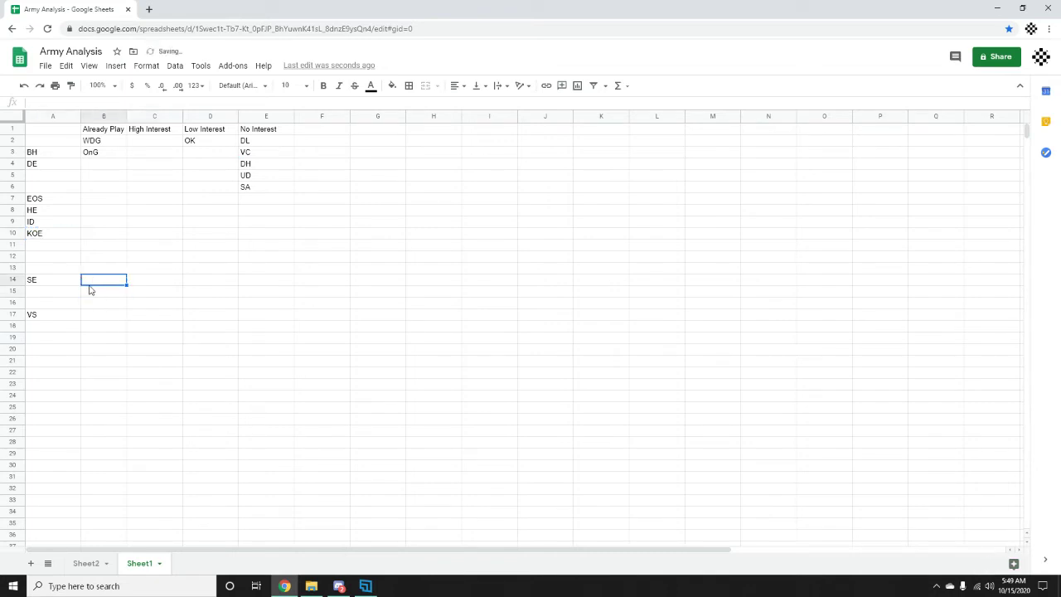
left_click(68, 267)
left_click(100, 340)
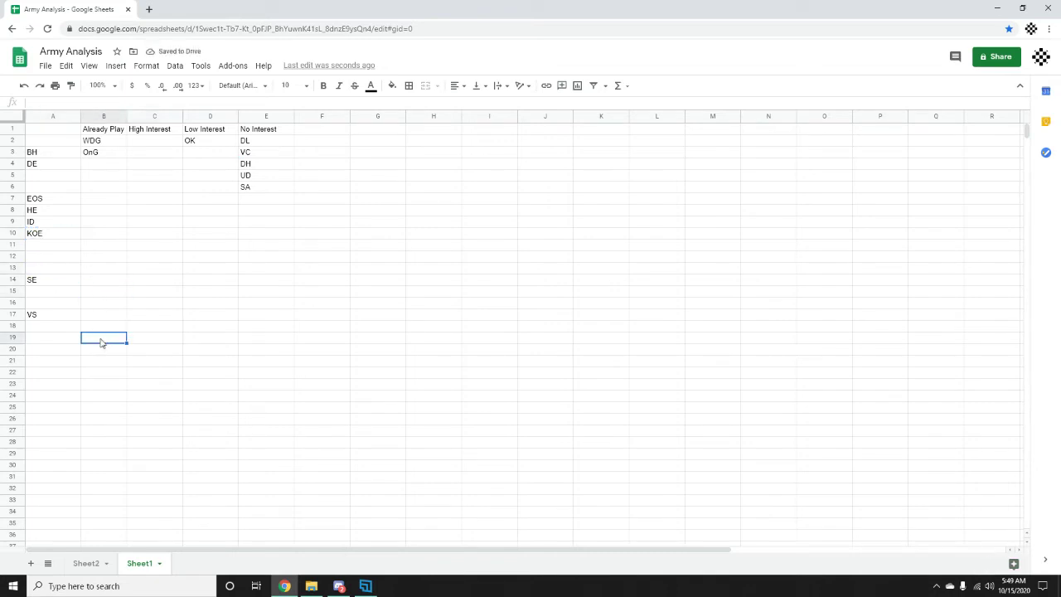
left_click(79, 348)
left_click(130, 349)
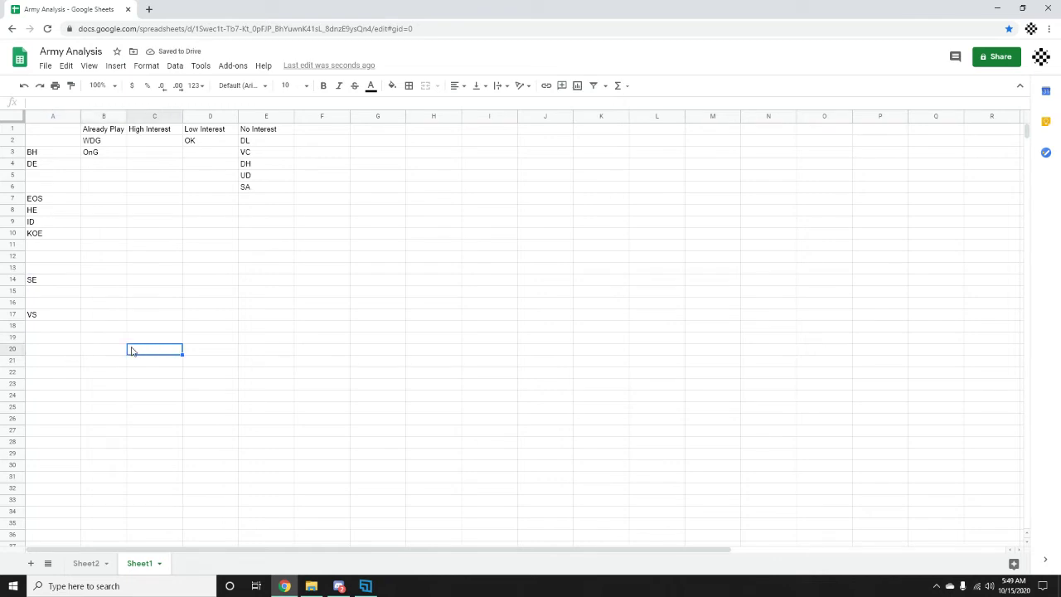
left_click(99, 285)
left_click(122, 318)
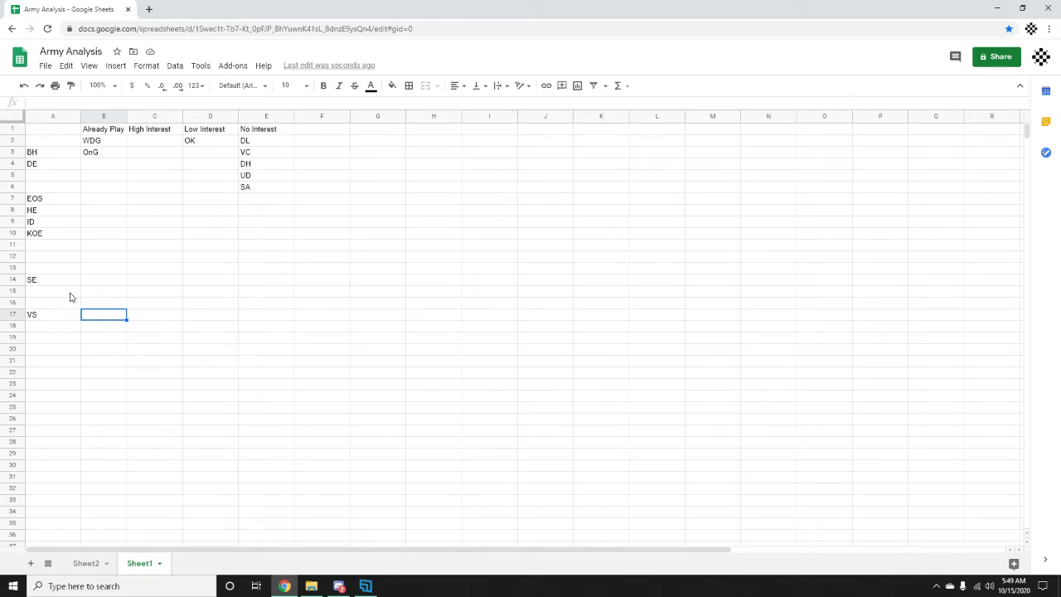
left_click(98, 295)
Move ID from the army list to D3, below OK in the Low Interest column.
left_click(70, 245)
left_click(68, 226)
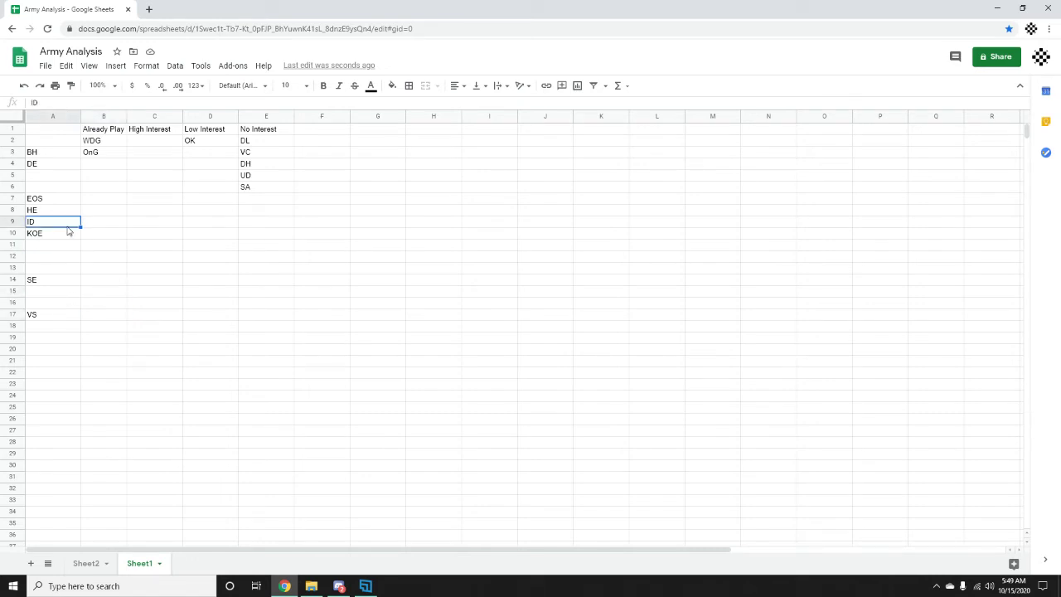
key("ctrl+x")
left_click(205, 155)
key("ctrl+v")
left_click(231, 246)
left_click(188, 281)
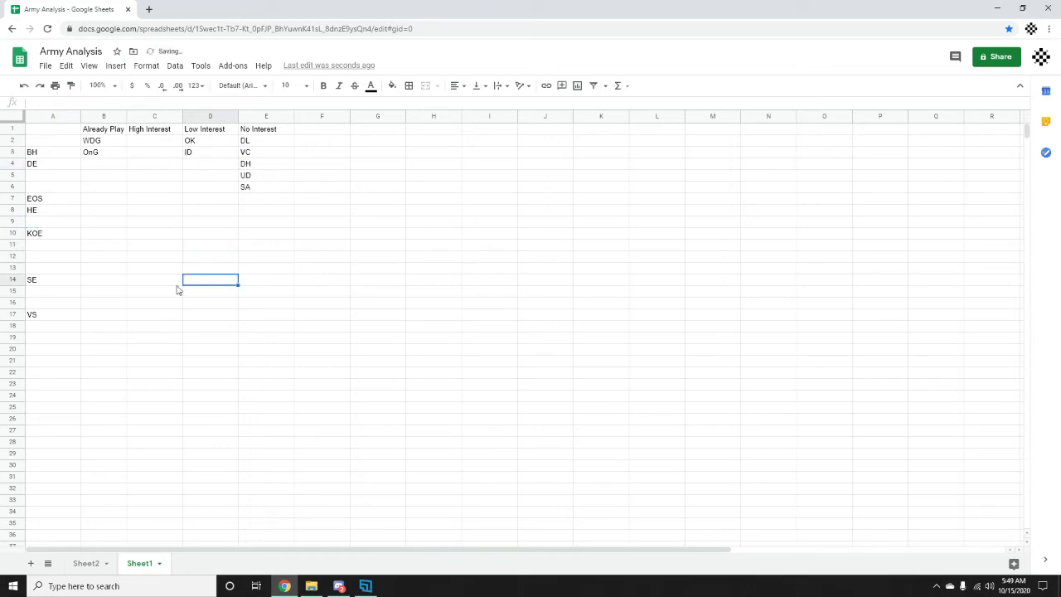
left_click(222, 240)
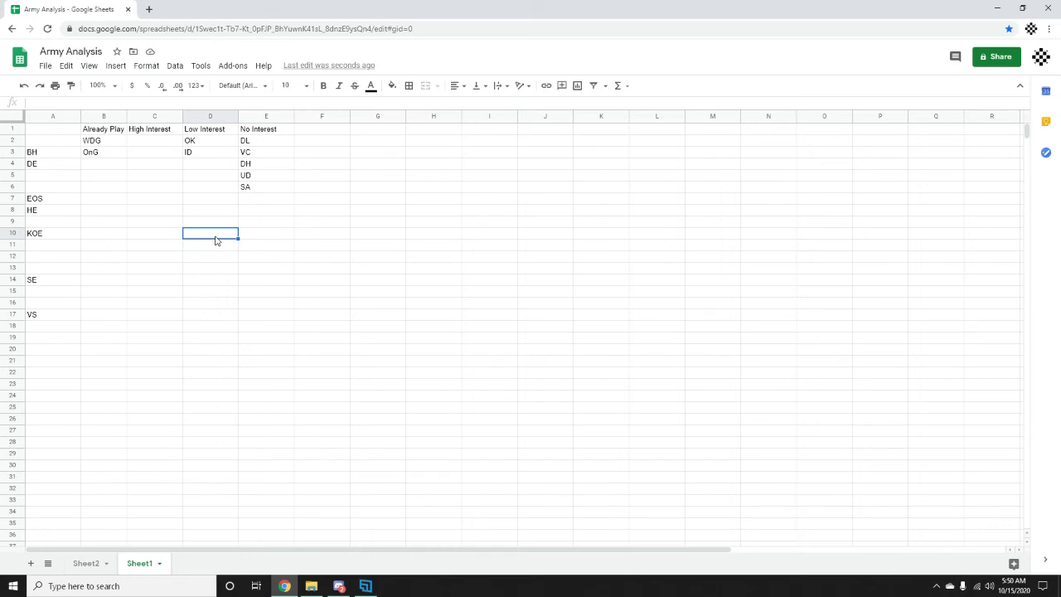
Move DE from the army list to C2, under the High Interest header.
left_click(41, 167)
key("ctrl+c")
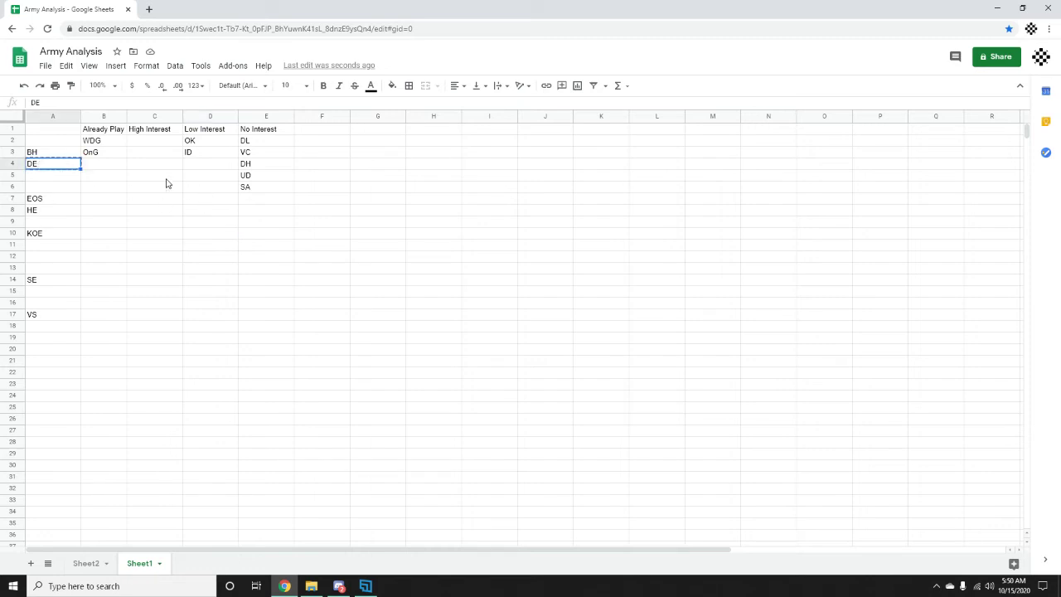
left_click(153, 143)
key("ctrl+v")
left_click(164, 235)
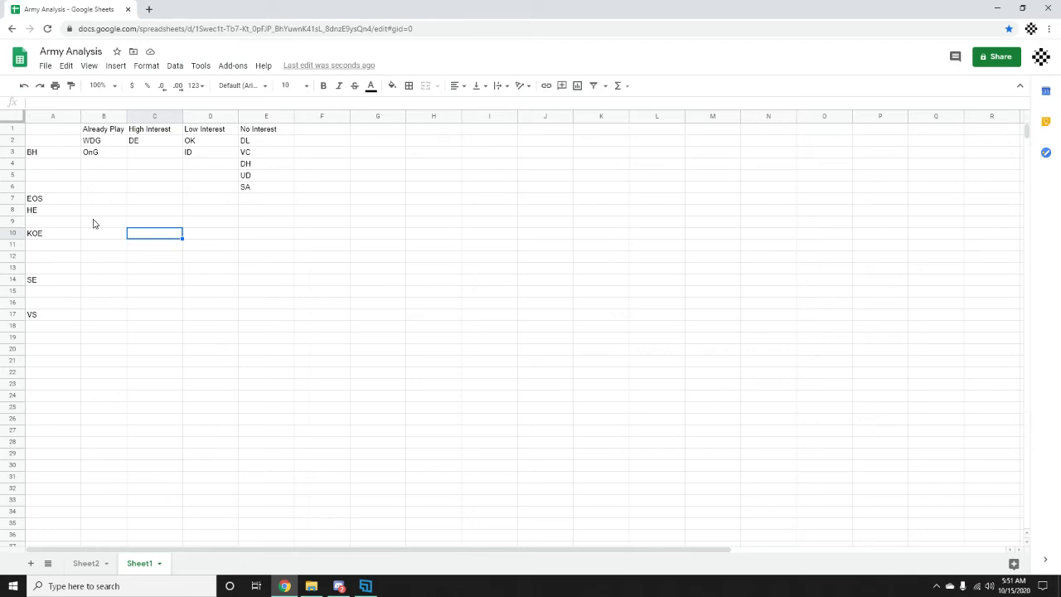
left_click(178, 224)
left_click(220, 269)
left_click(160, 143)
left_click(217, 236)
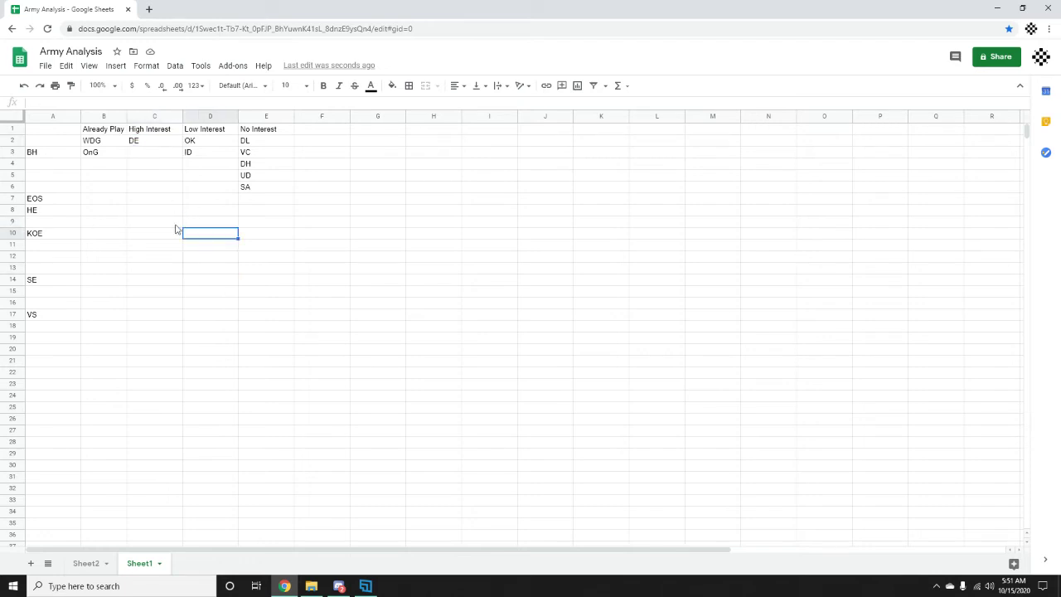
left_click(34, 152)
key("ctrl+Down")
key("ctrl+Down")
key("ctrl+Down")
key("ctrl+Down")
key("ctrl+Down")
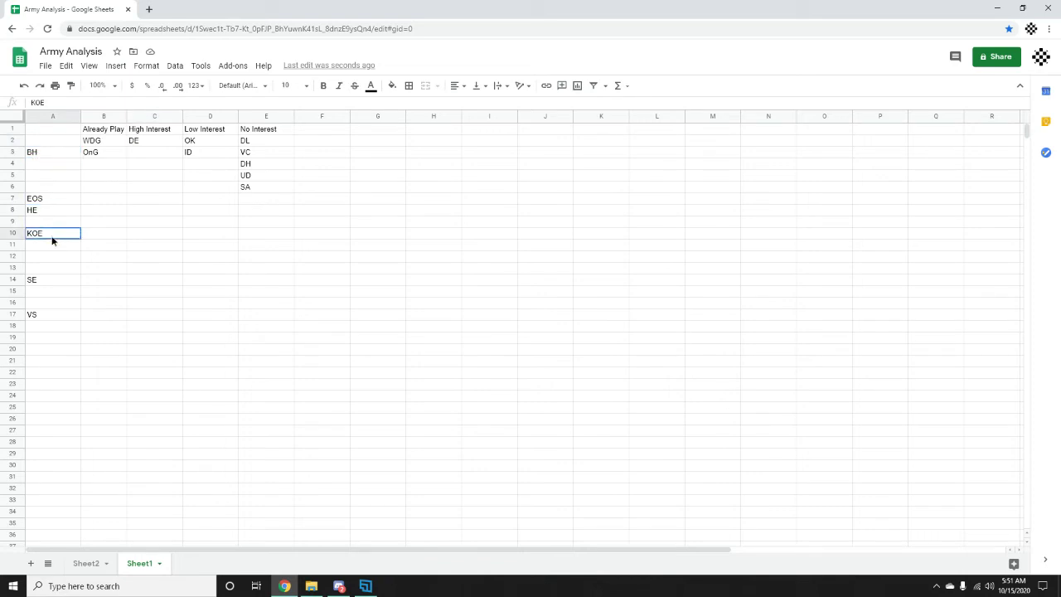
left_click(52, 284)
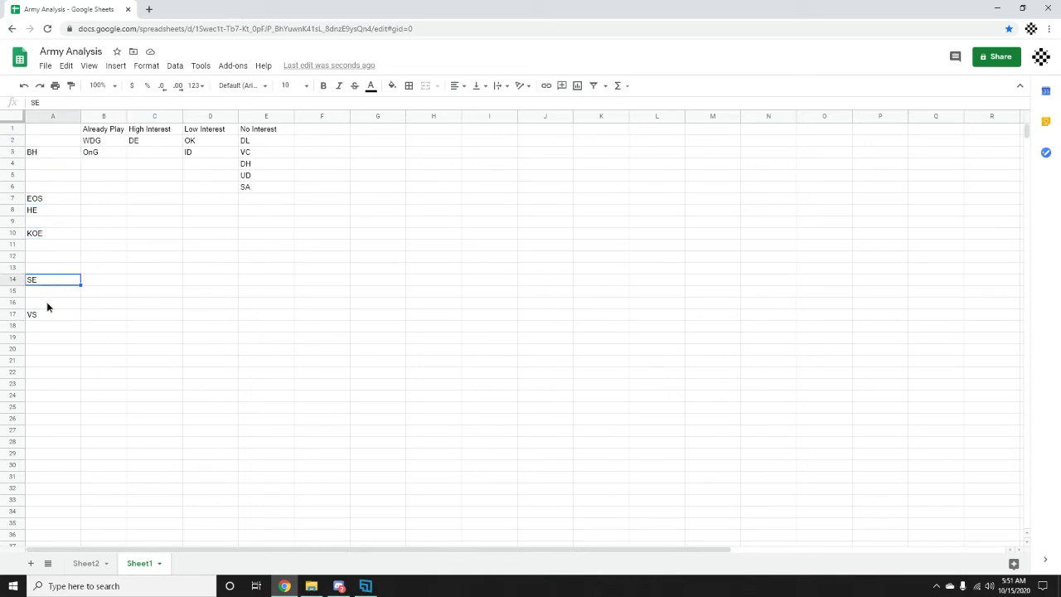
Move VS from the army list to D4, below ID in the Low Interest column.
left_click_drag(47, 305, 42, 317)
left_click(42, 318)
key("ctrl+c")
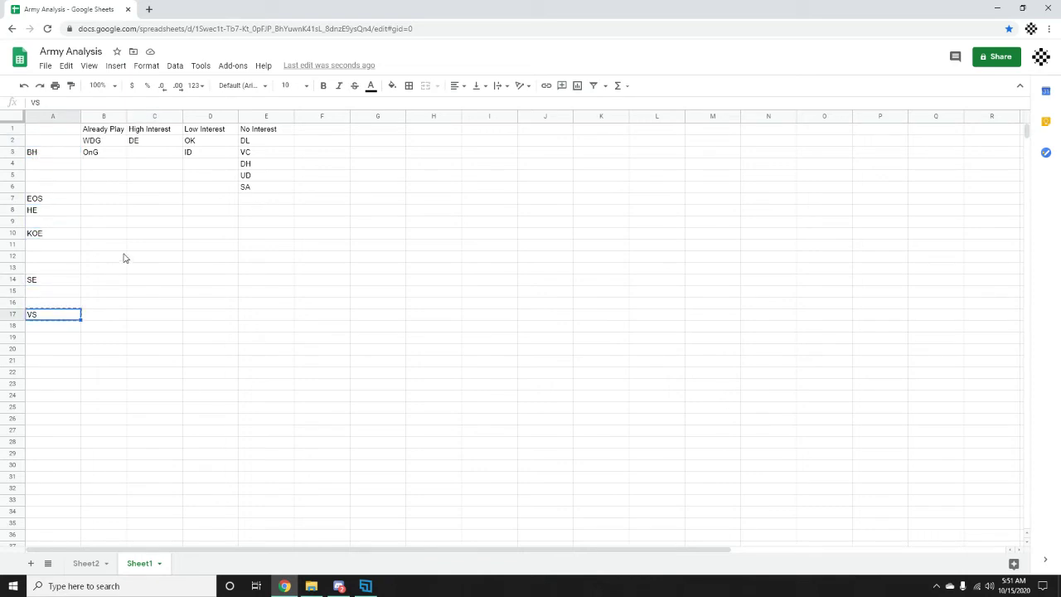
left_click(192, 167)
key("ctrl+v")
left_click(211, 280)
left_click(141, 339)
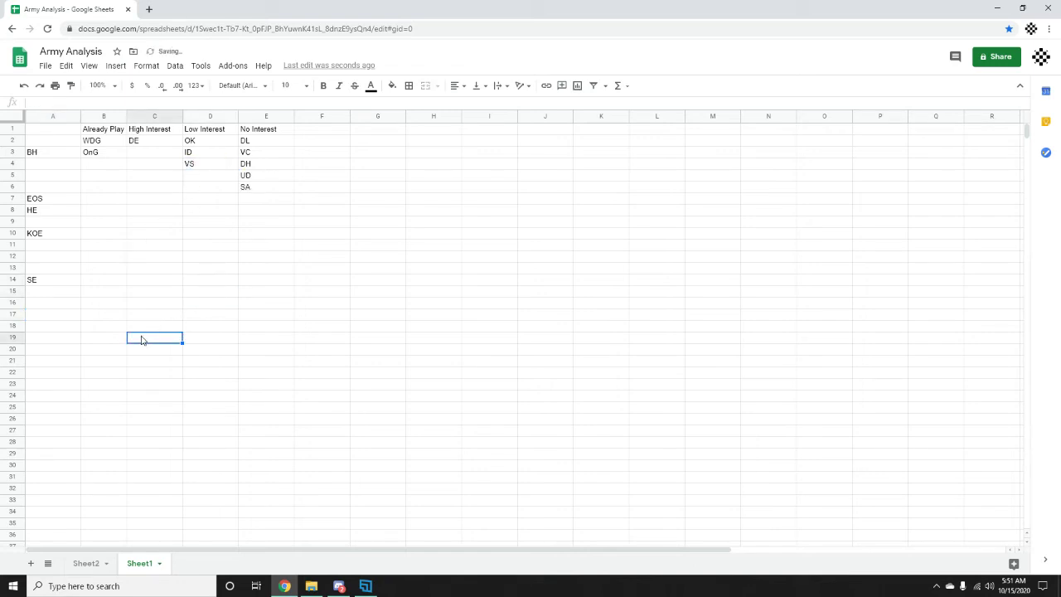
left_click_drag(211, 141, 216, 158)
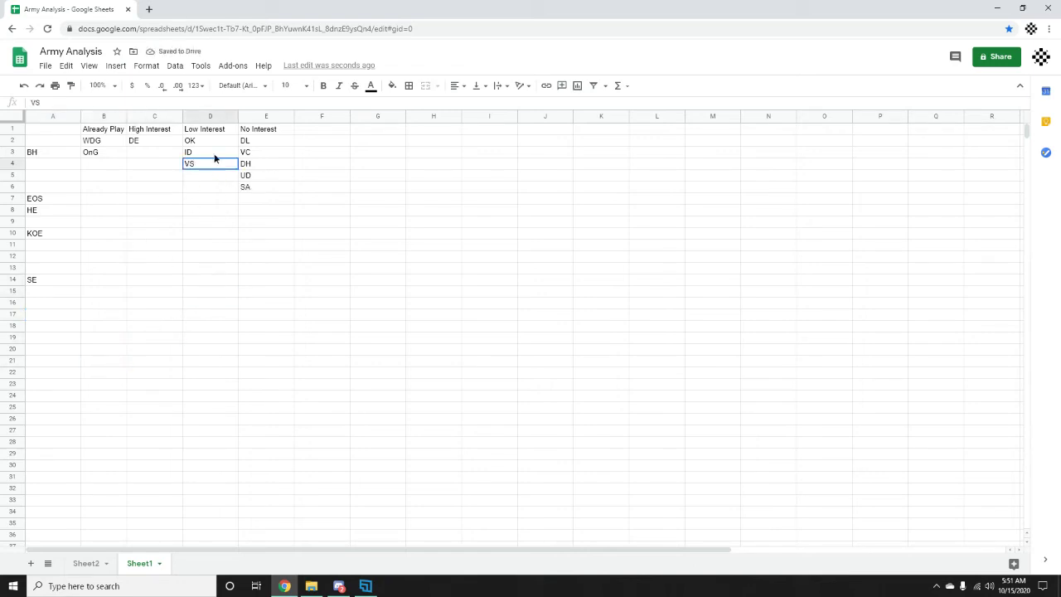
left_click(189, 294)
left_click(162, 294)
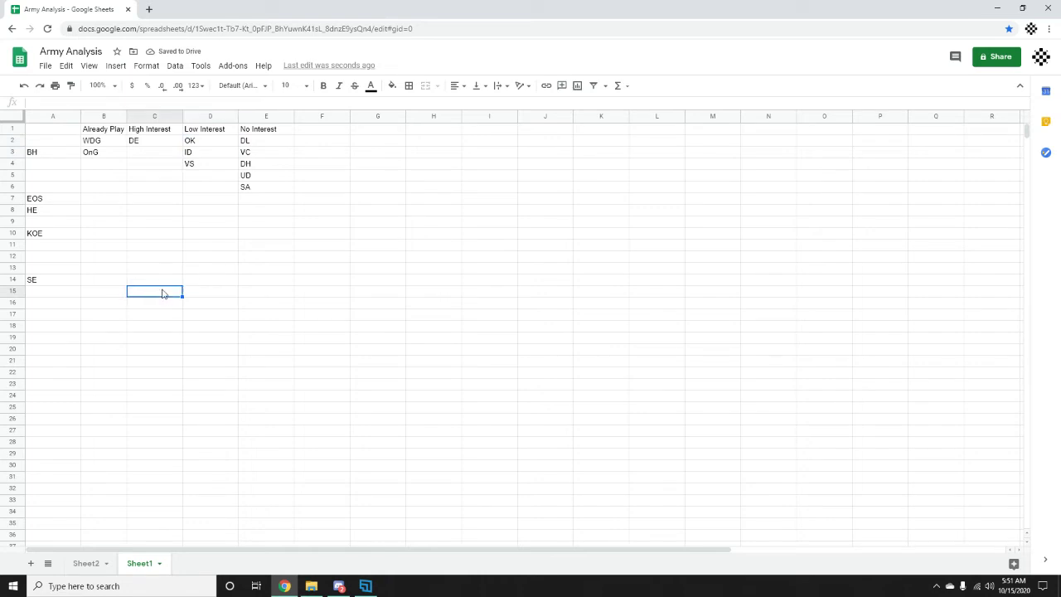
left_click(151, 257)
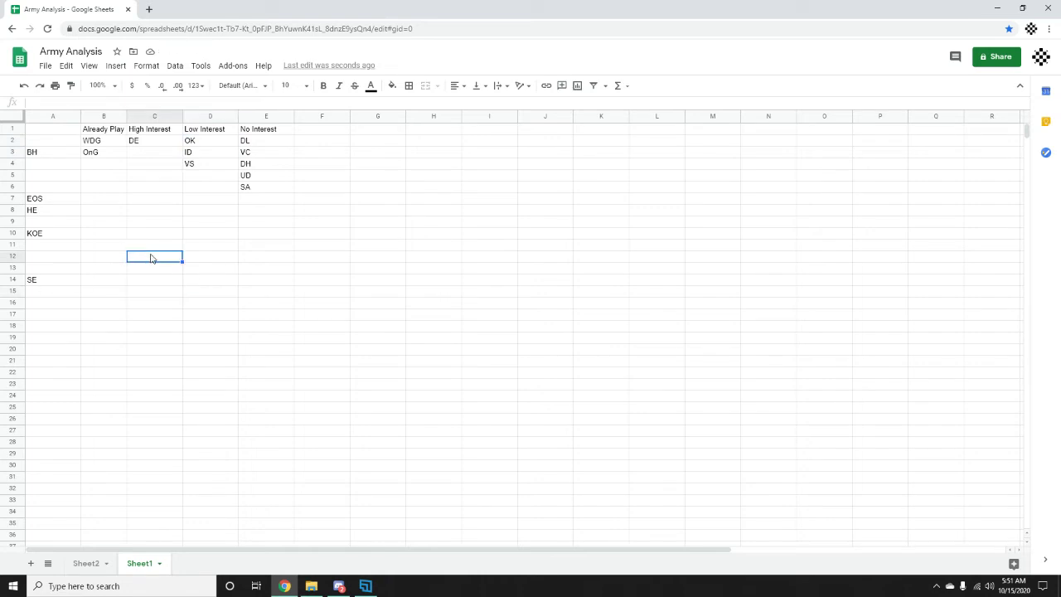
left_click(149, 284)
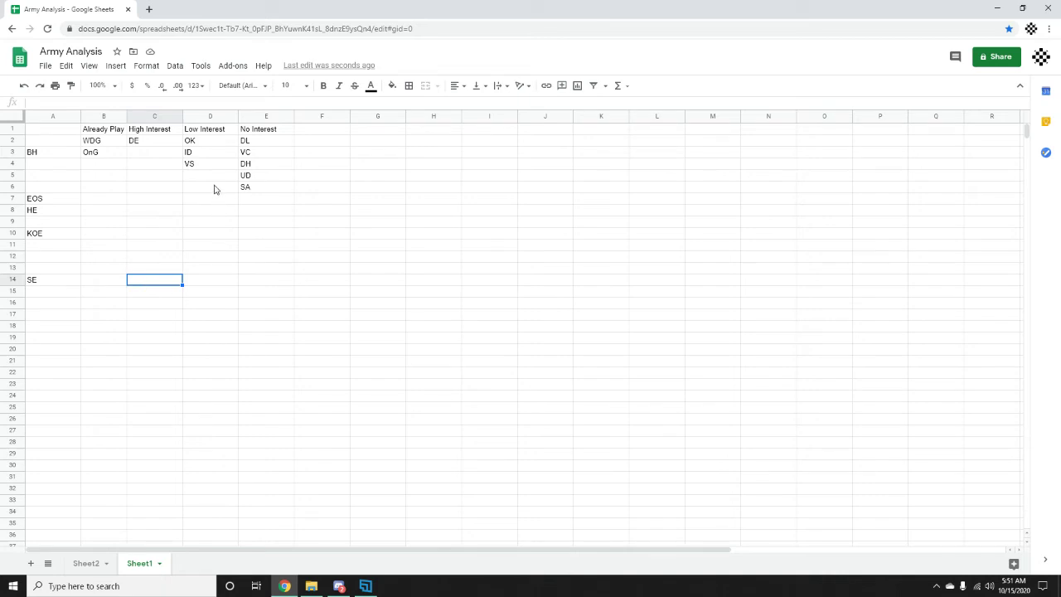
left_click(138, 221)
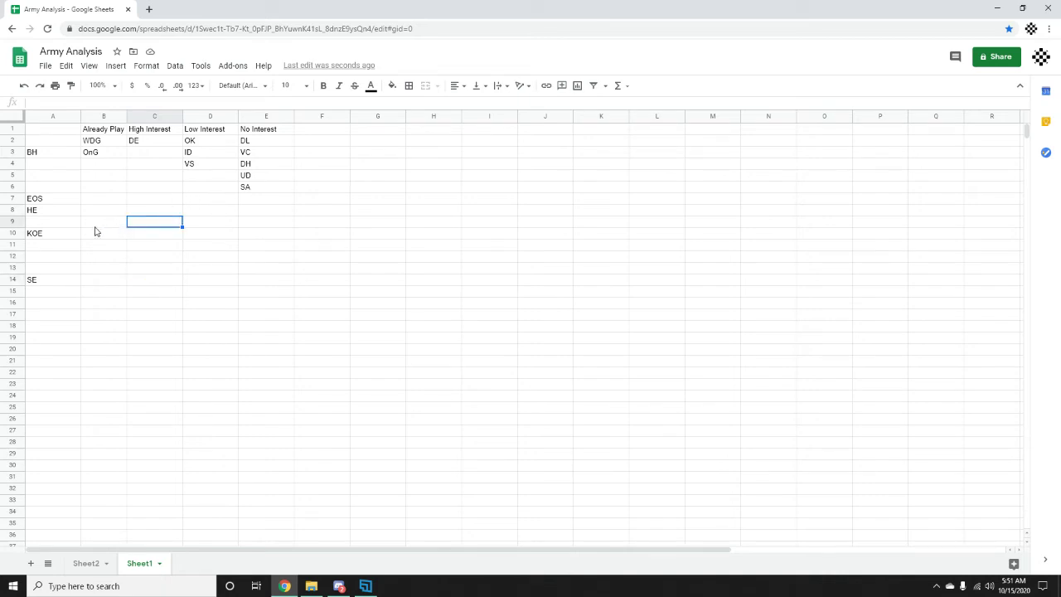
left_click(111, 258)
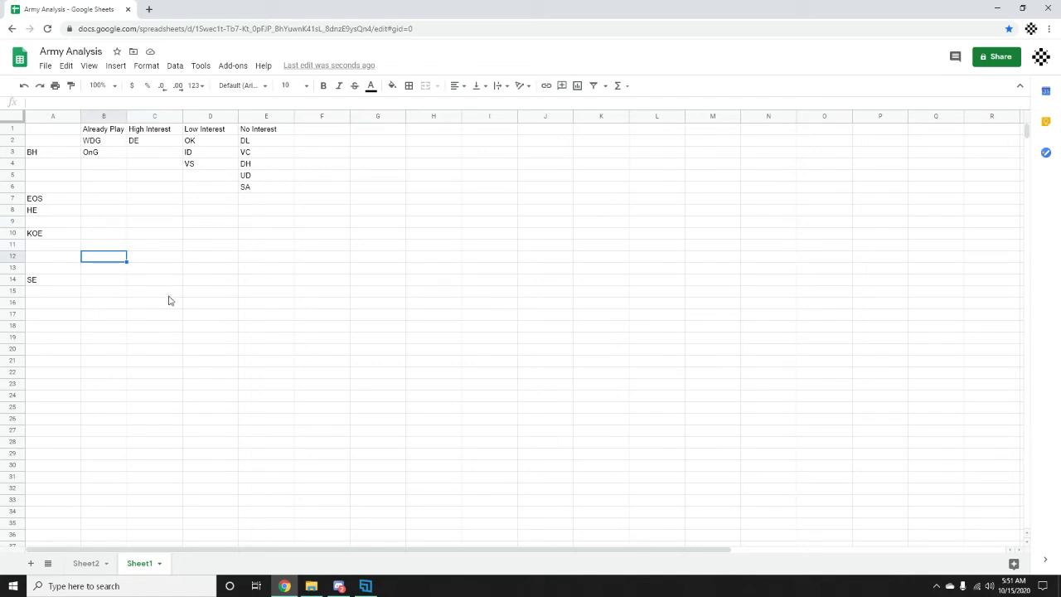
left_click(193, 166)
left_click(108, 257)
left_click(154, 362)
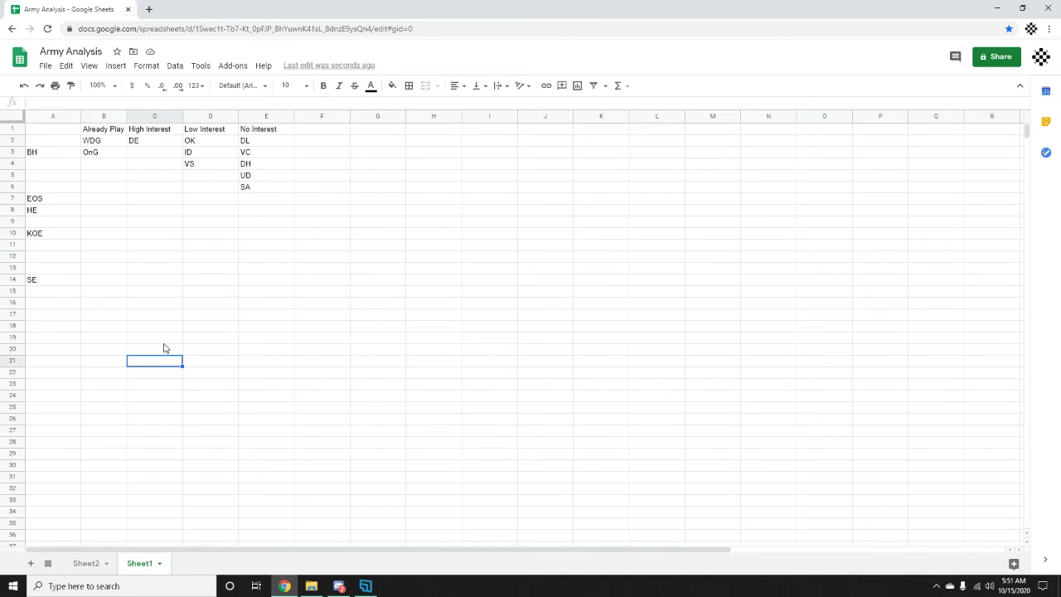
key("Up")
key("Up")
key("Up")
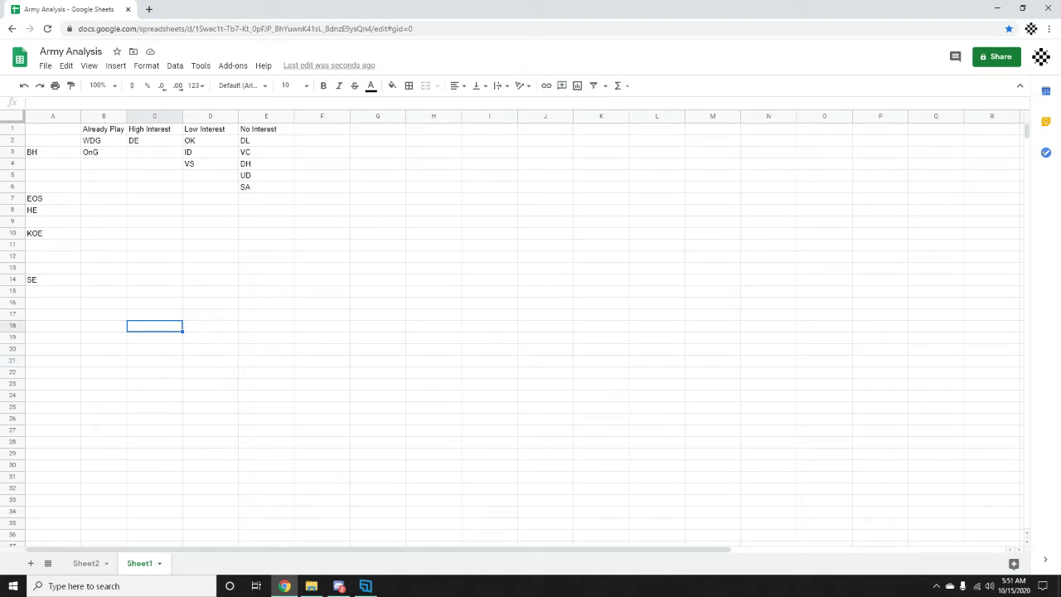
left_click(142, 294)
left_click(59, 154)
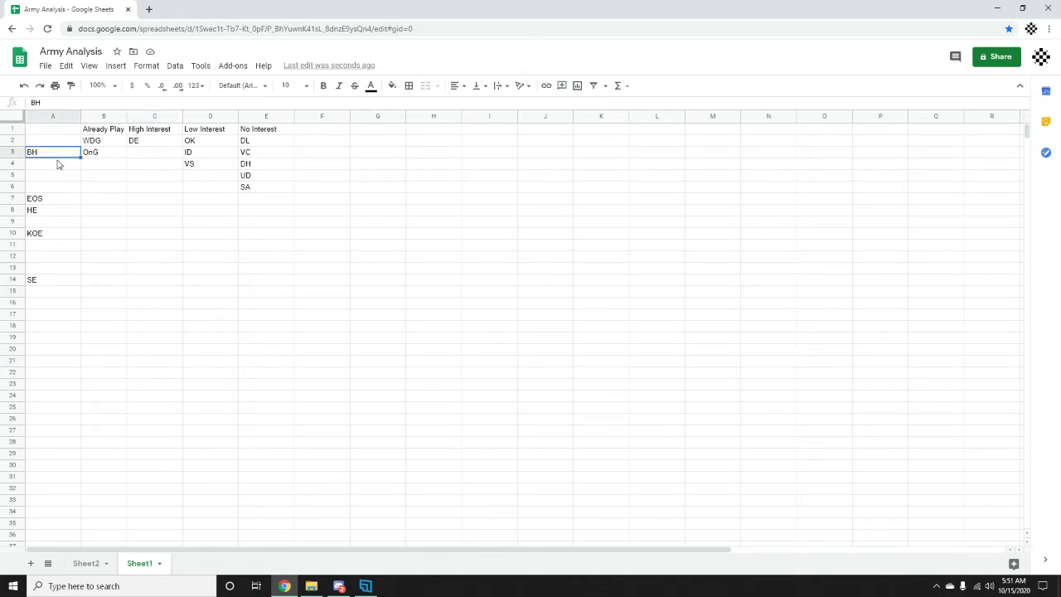
left_click(93, 236)
left_click(67, 202)
left_click(66, 209)
left_click(92, 267)
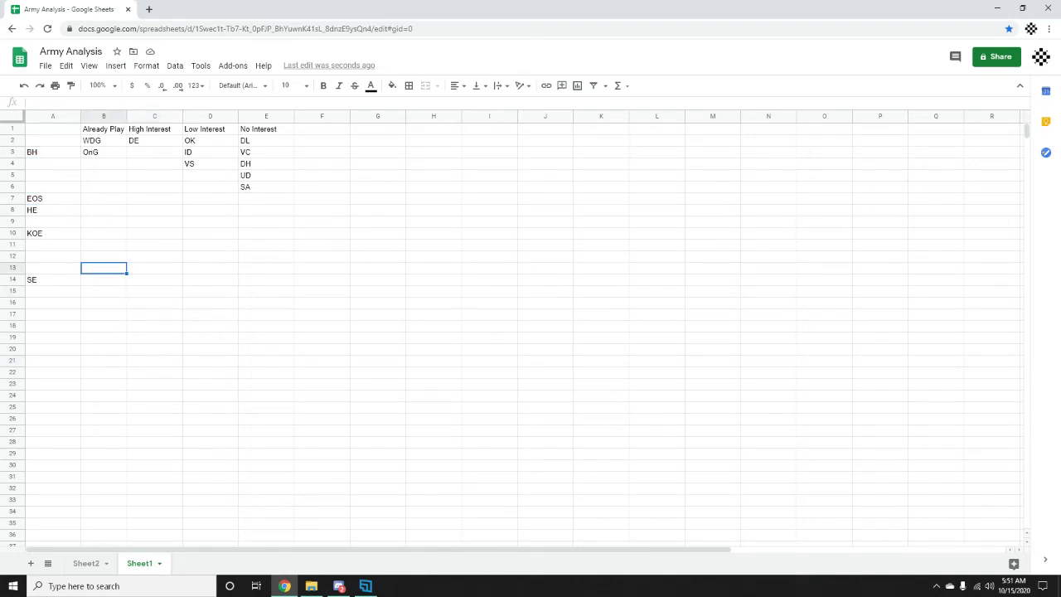
left_click(152, 314)
left_click(145, 348)
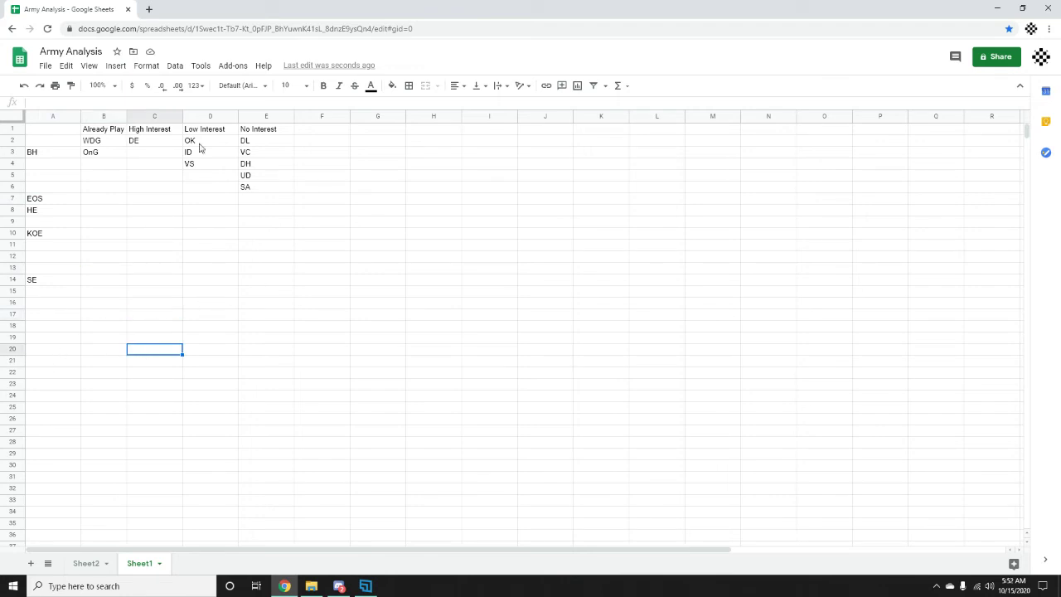
left_click(248, 303)
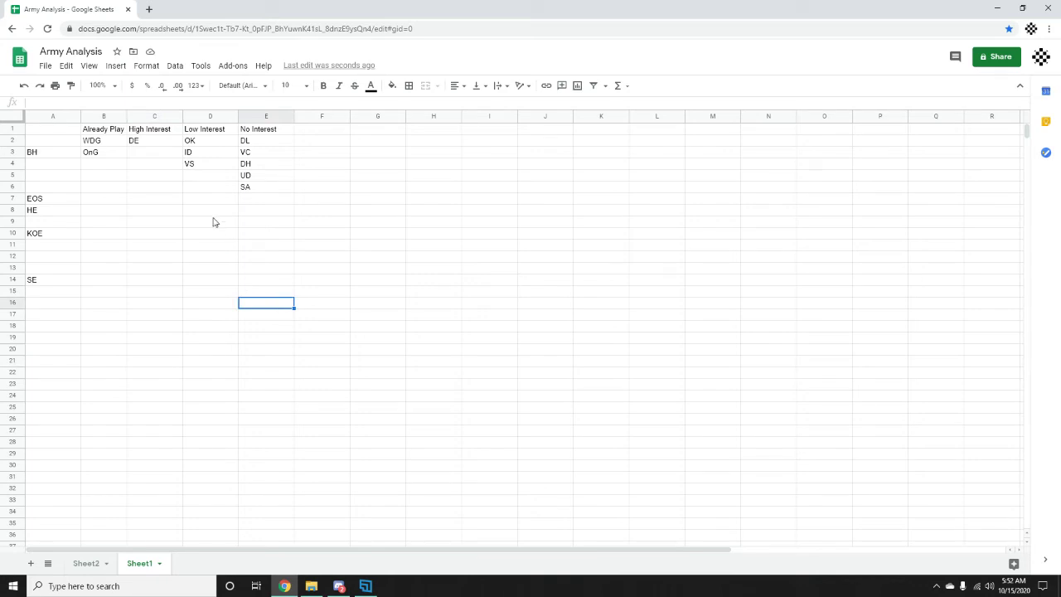
left_click(257, 290)
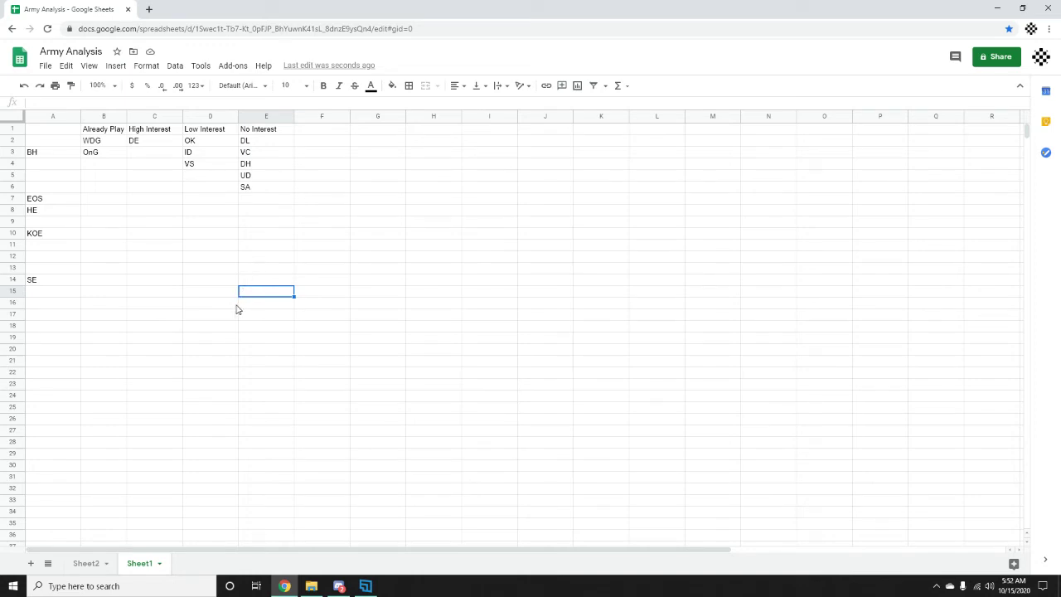
left_click(158, 256)
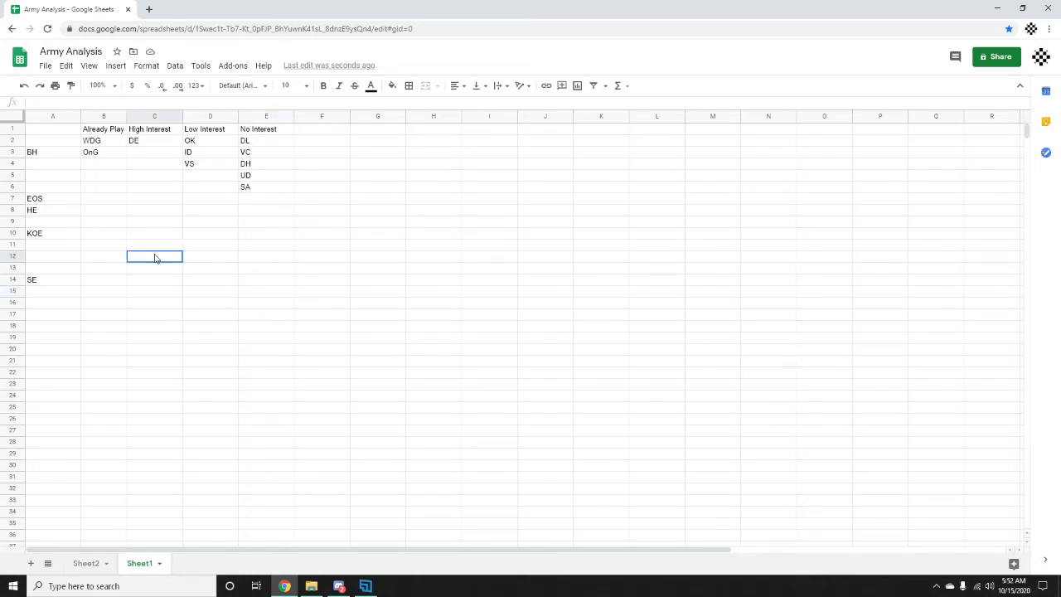
left_click(163, 304)
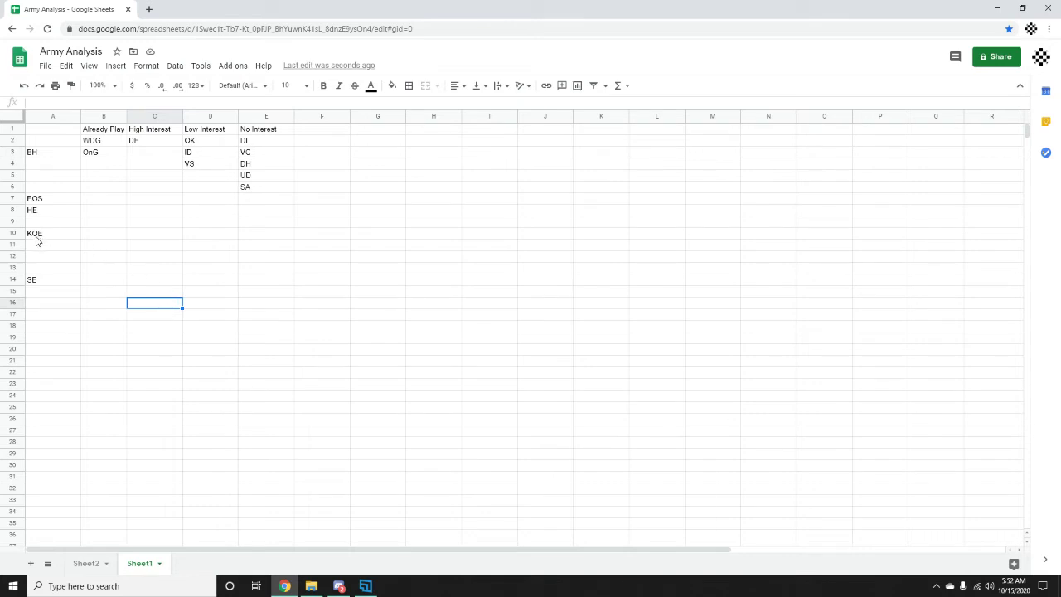
left_click_drag(168, 131, 200, 166)
left_click(161, 221)
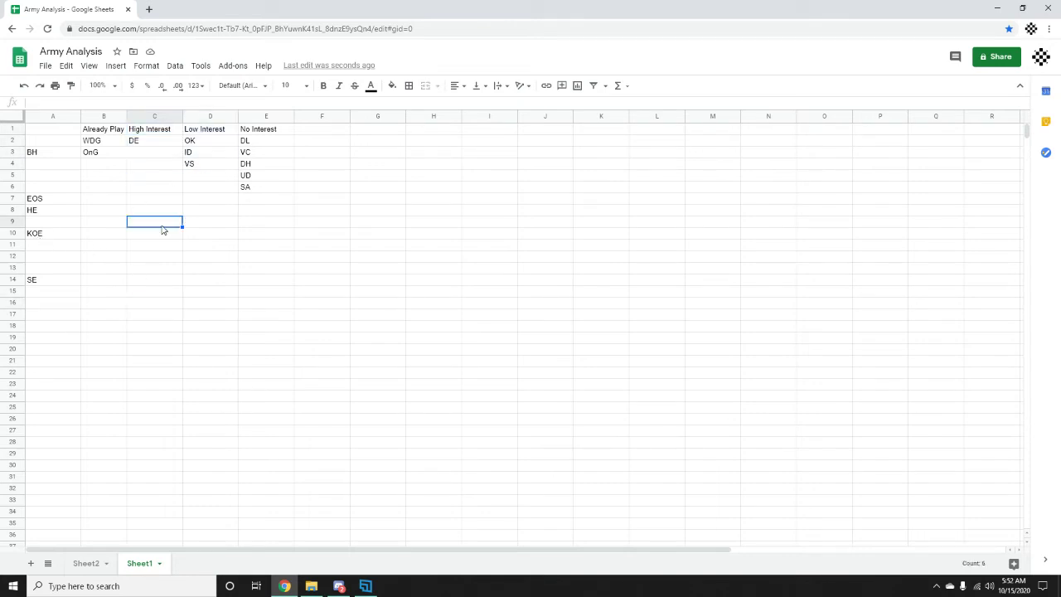
Rename the High Interest header in C1 to Some Interest.
double_click(152, 130)
left_click_drag(150, 130, 130, 129)
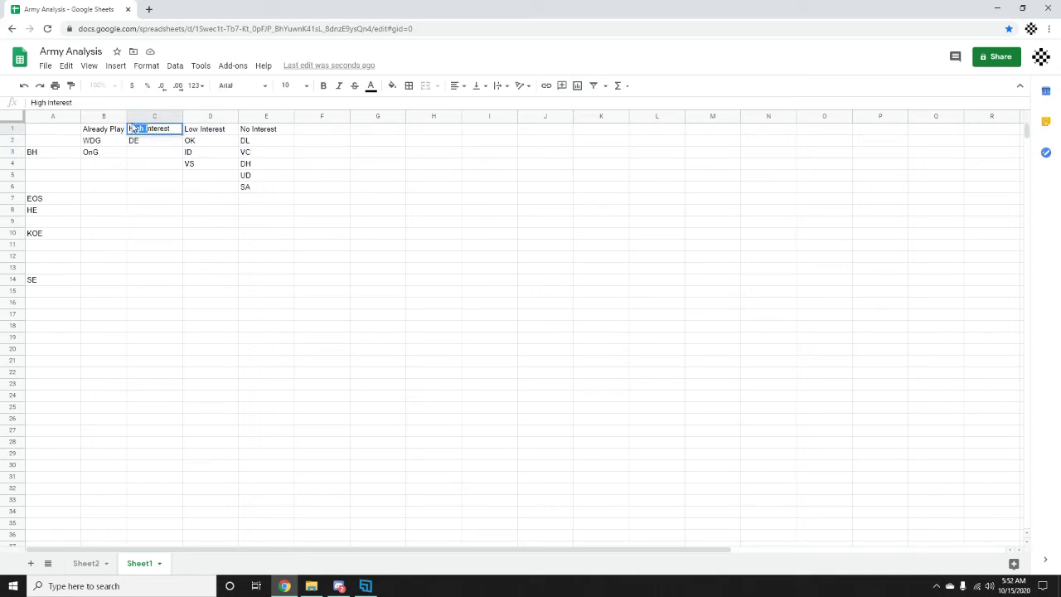
key("BackSpace")
type("H")
key("BackSpace")
type("Some")
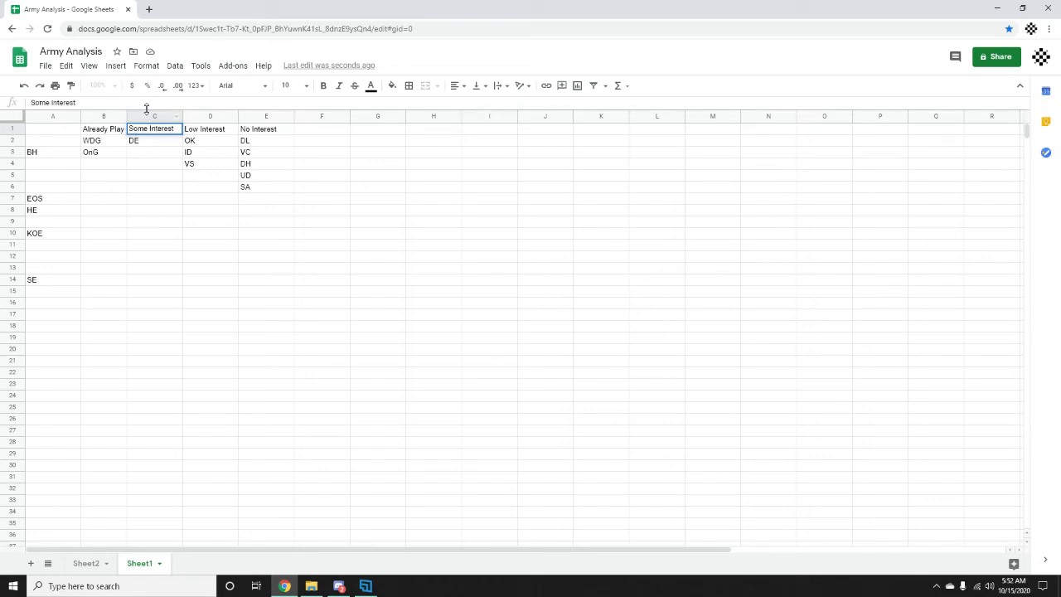
left_click(147, 235)
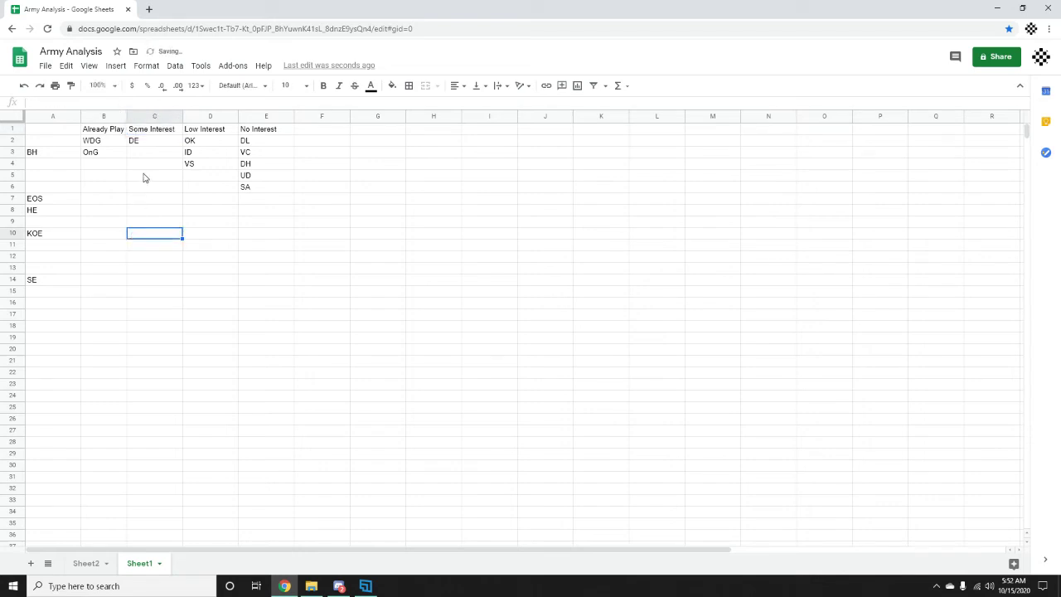
left_click(107, 284)
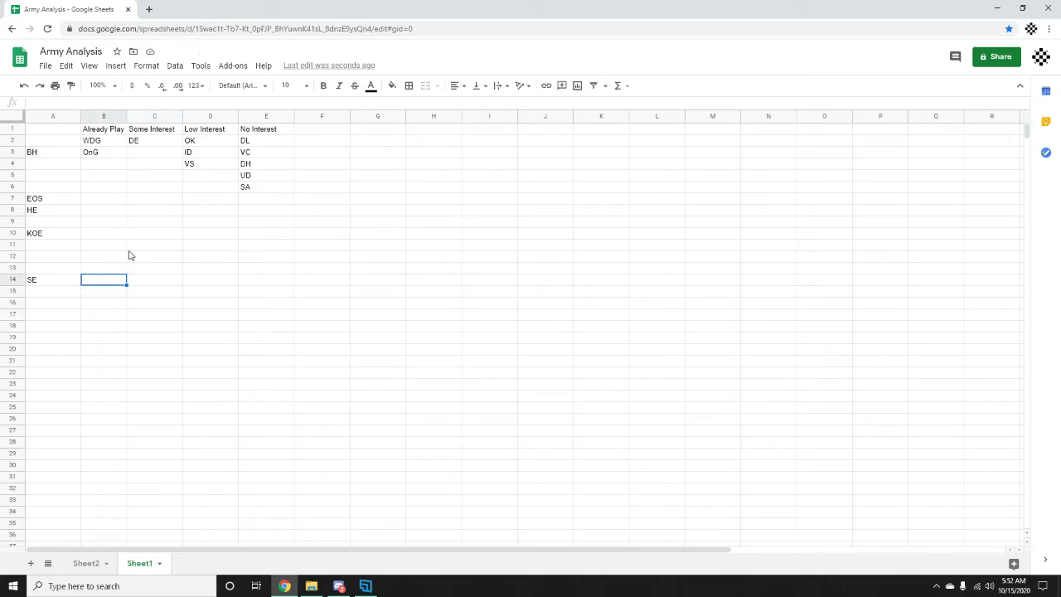
Insert a blank column between the Already Play and Some Interest columns.
left_click(130, 246)
right_click(132, 245)
left_click(253, 303)
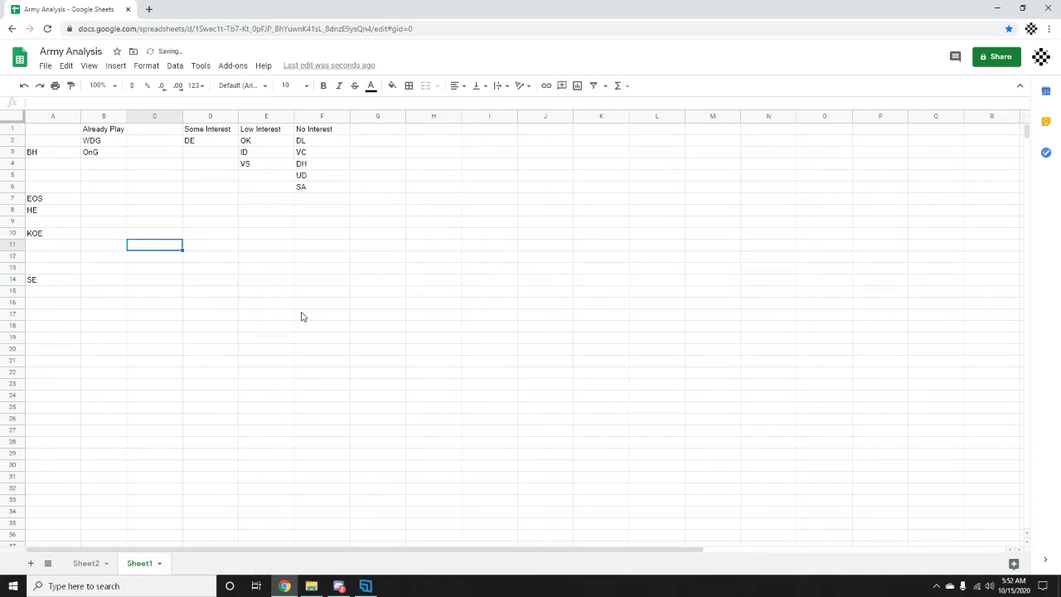
left_click(274, 315)
Move SE from the army list to E5, below VS in the Low Interest column.
left_click(63, 284)
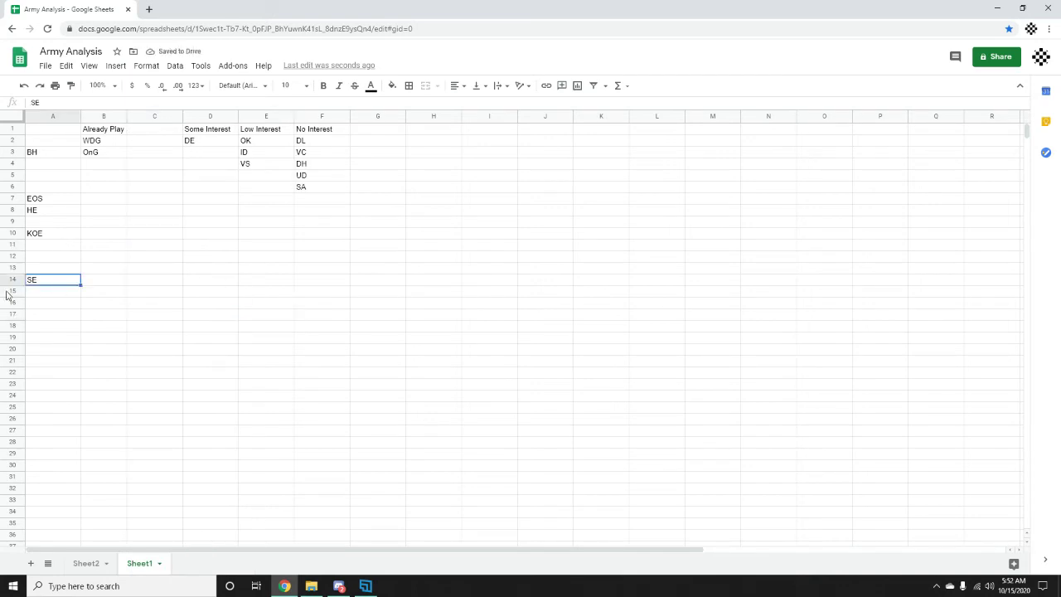
key("ctrl+c")
left_click(249, 181)
key("ctrl+v")
left_click(240, 245)
left_click(206, 282)
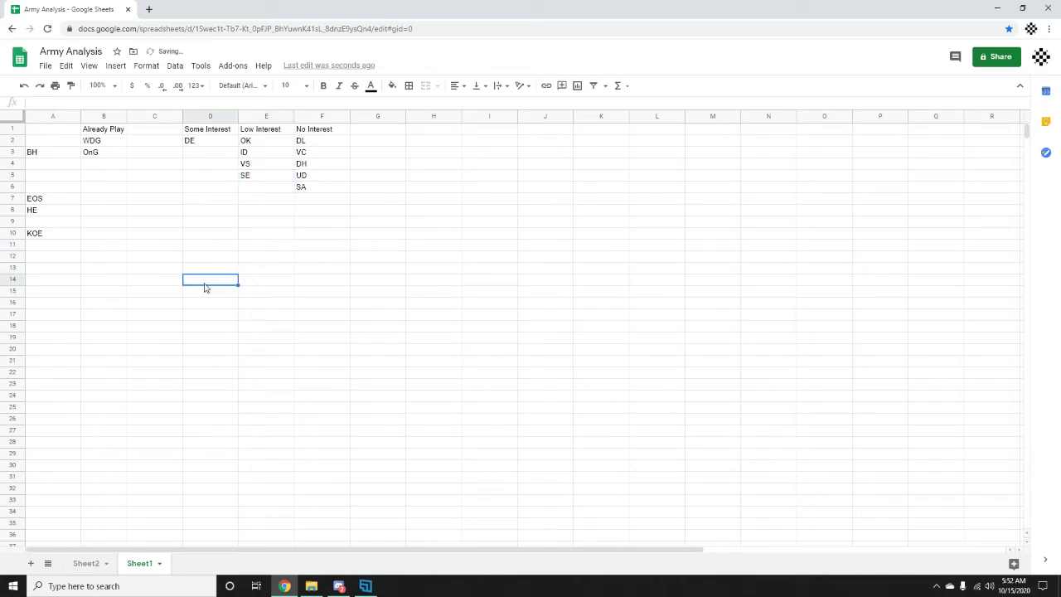
left_click(92, 318)
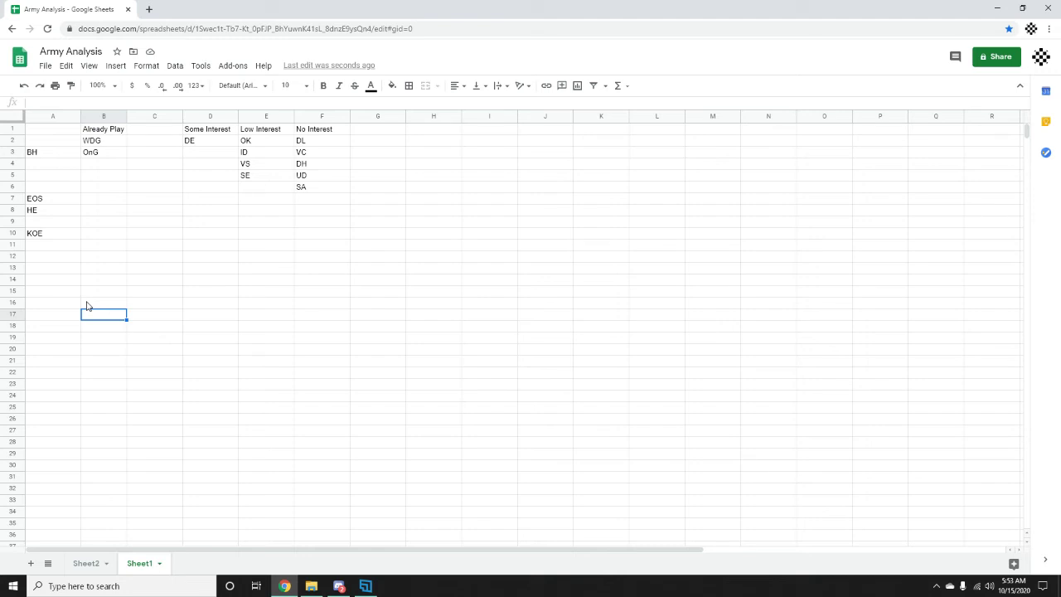
Move HE from the army list to E6, below SE in the Low Interest column.
left_click(54, 215)
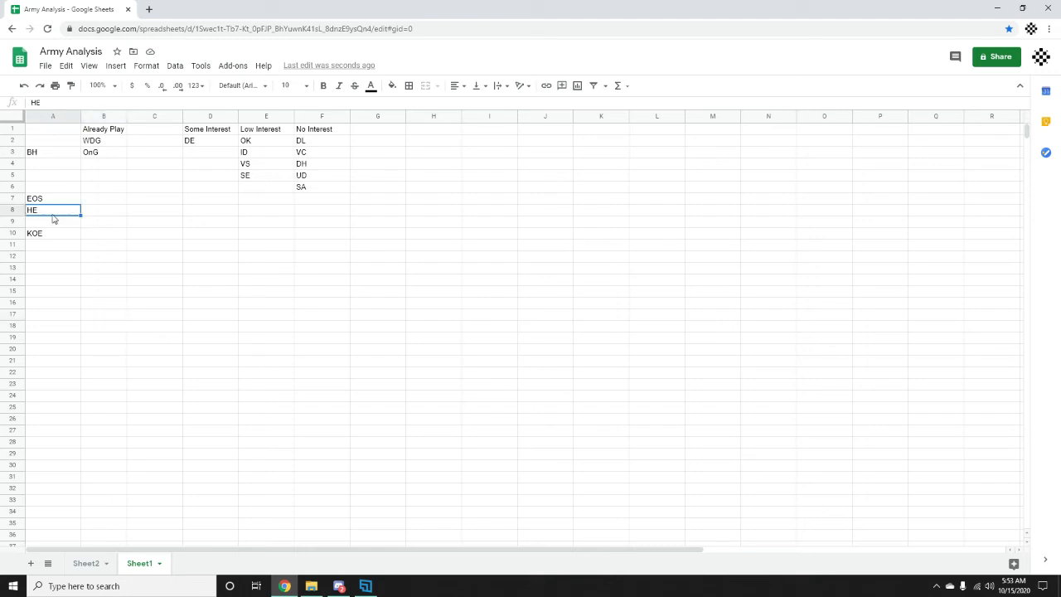
key("ctrl+c")
left_click(268, 187)
key("ctrl+v")
left_click(237, 268)
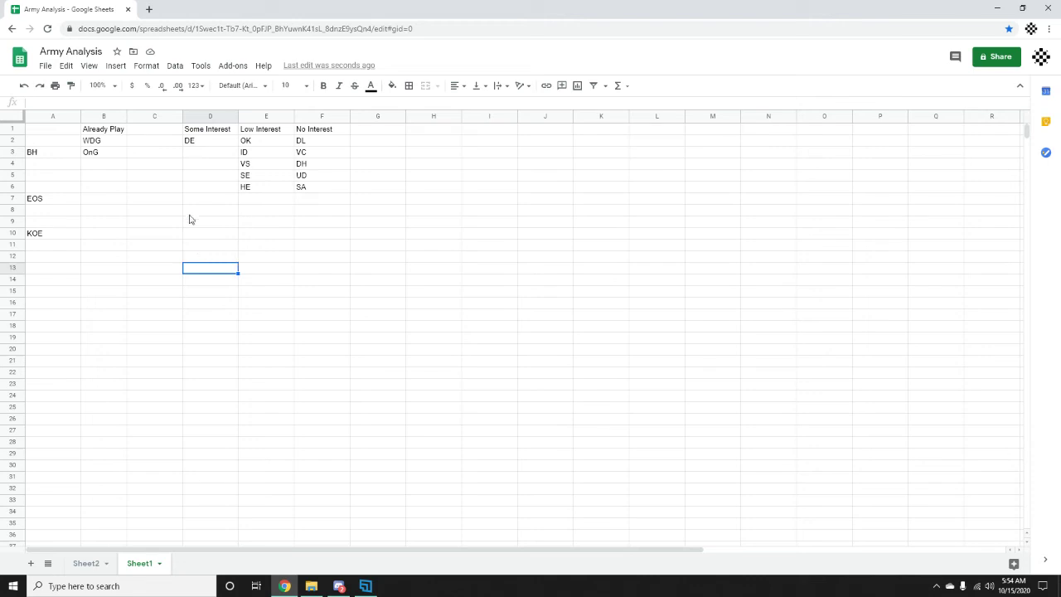
Move the Already Play header with WDG and OnG from column B to C1:C3, beside Some Interest.
left_click_drag(118, 156, 184, 138)
left_click_drag(163, 211, 164, 221)
left_click(190, 339)
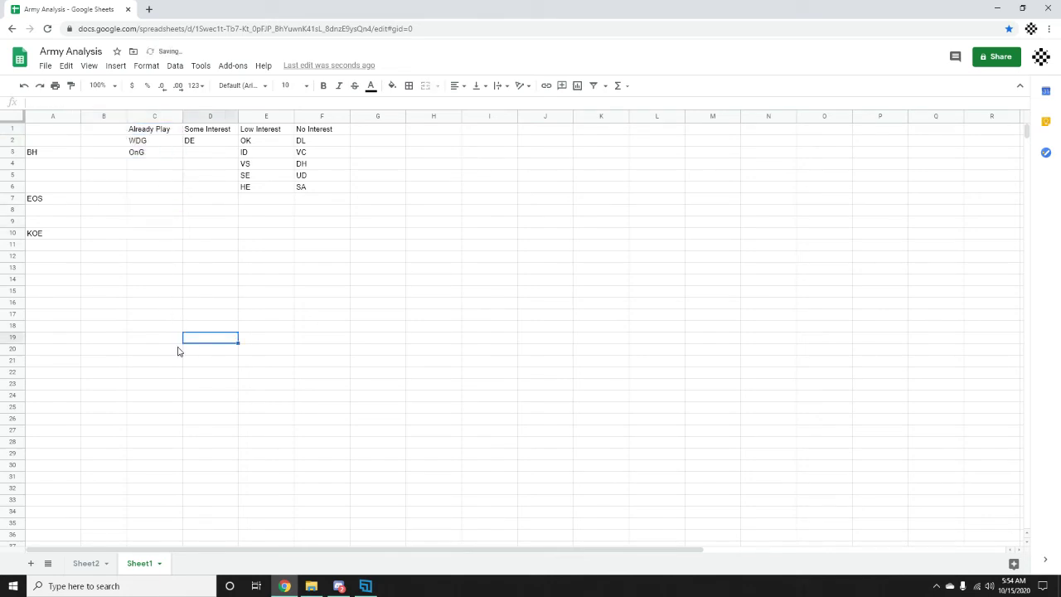
left_click(55, 235)
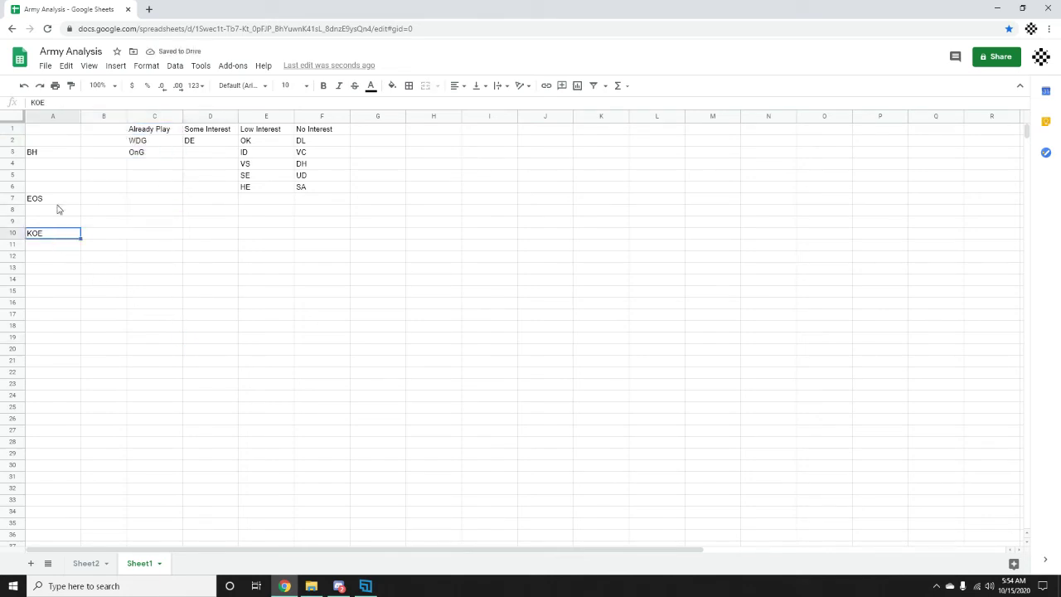
left_click(57, 200)
left_click(46, 149)
left_click(52, 187)
left_click(54, 198)
left_click(50, 219)
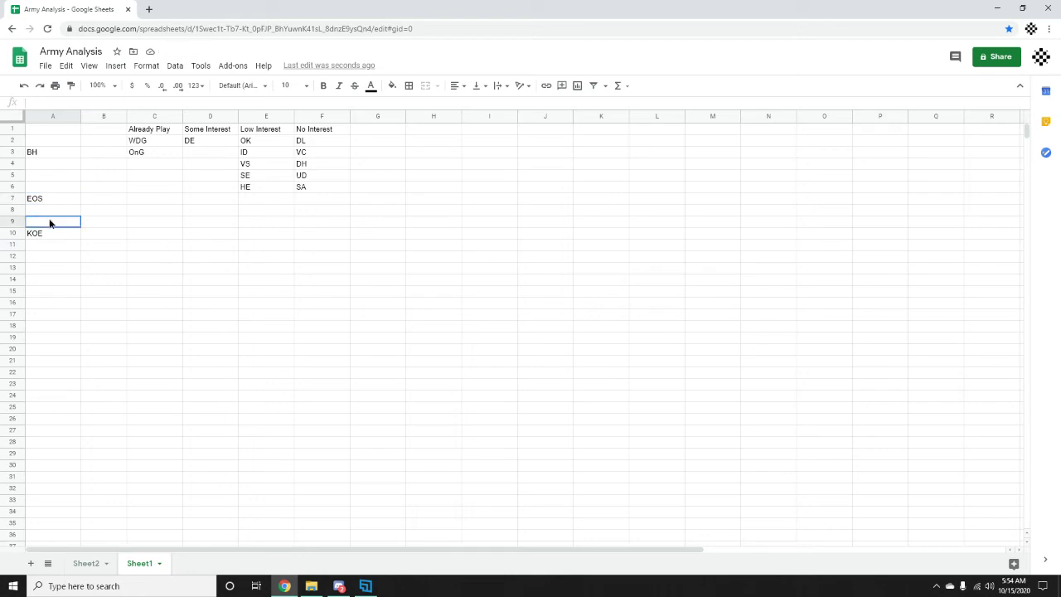
left_click(154, 257)
left_click(162, 306)
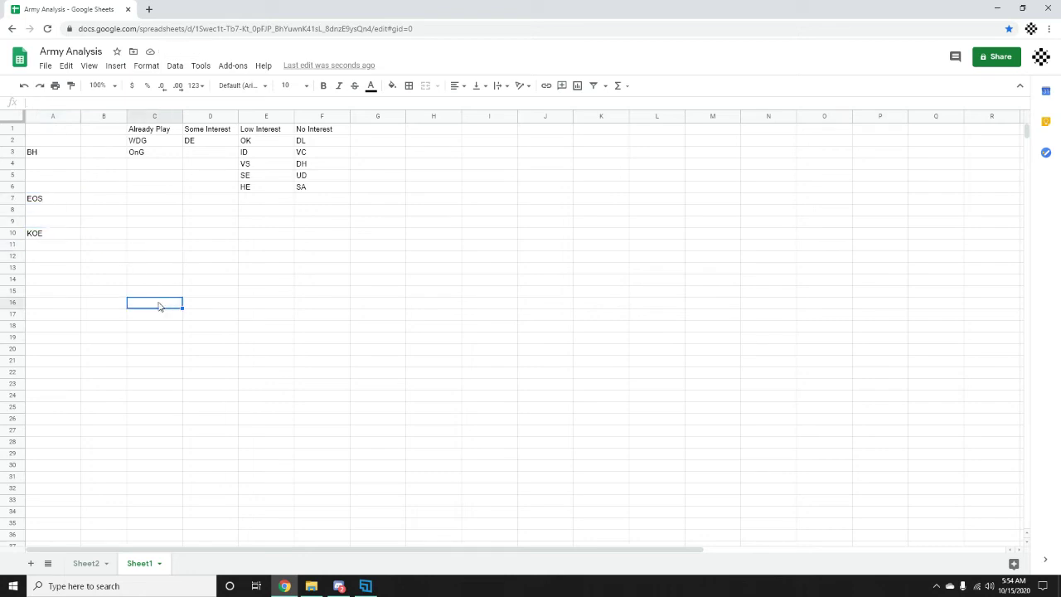
left_click(35, 236)
left_click(31, 204)
left_click(112, 291)
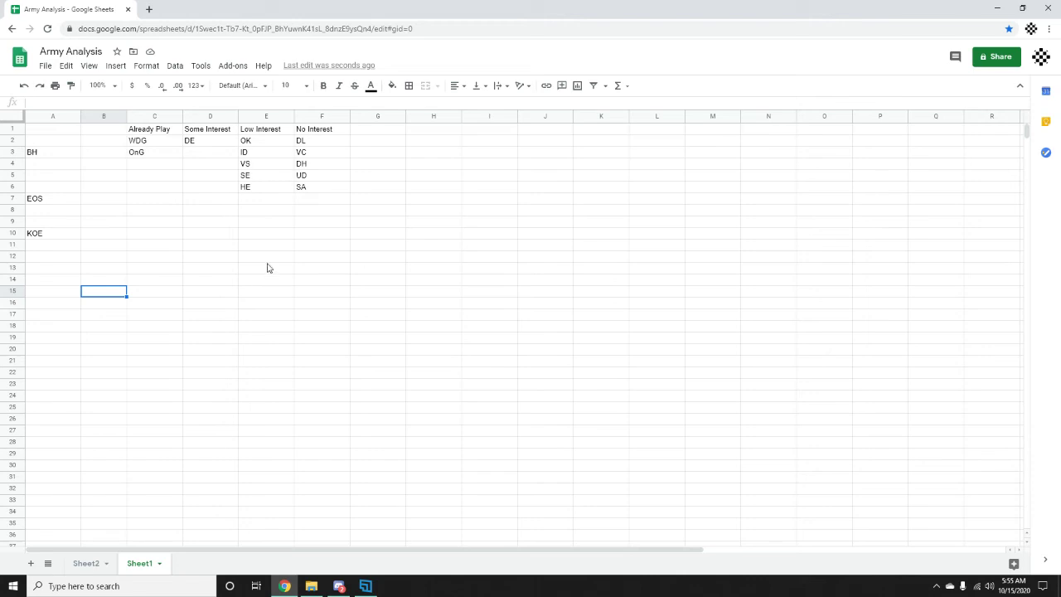
left_click(239, 280)
left_click(210, 325)
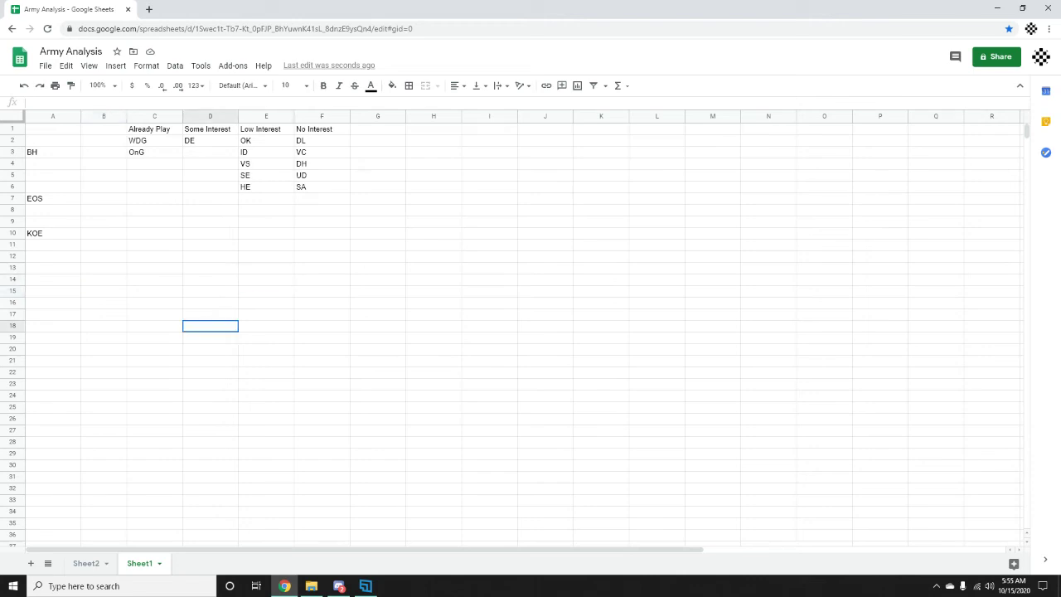
left_click(115, 329)
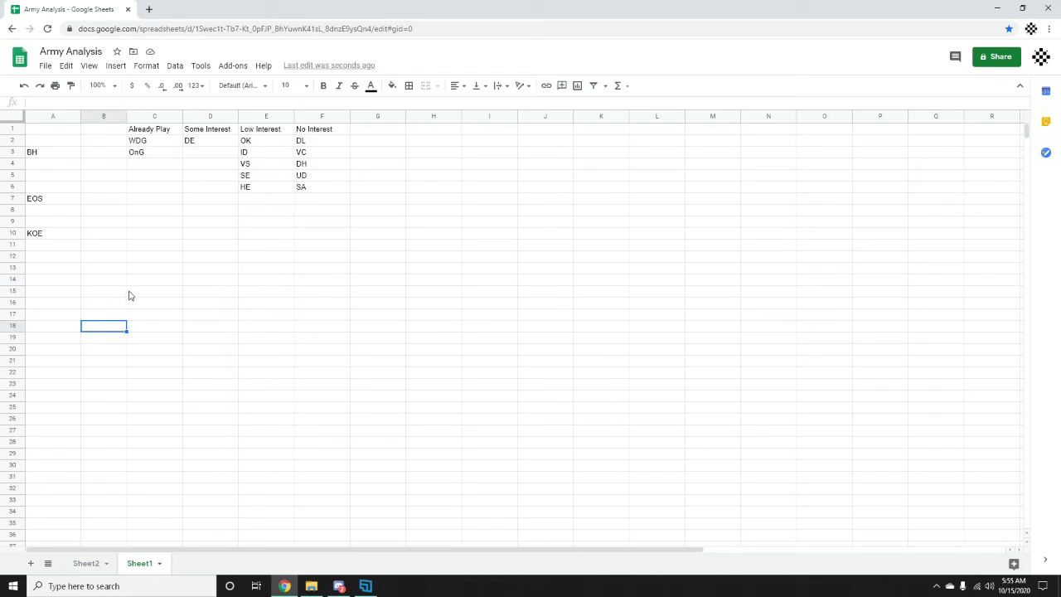
Move EOS from the army list to D3, below DE in the Some Interest column.
left_click(46, 203)
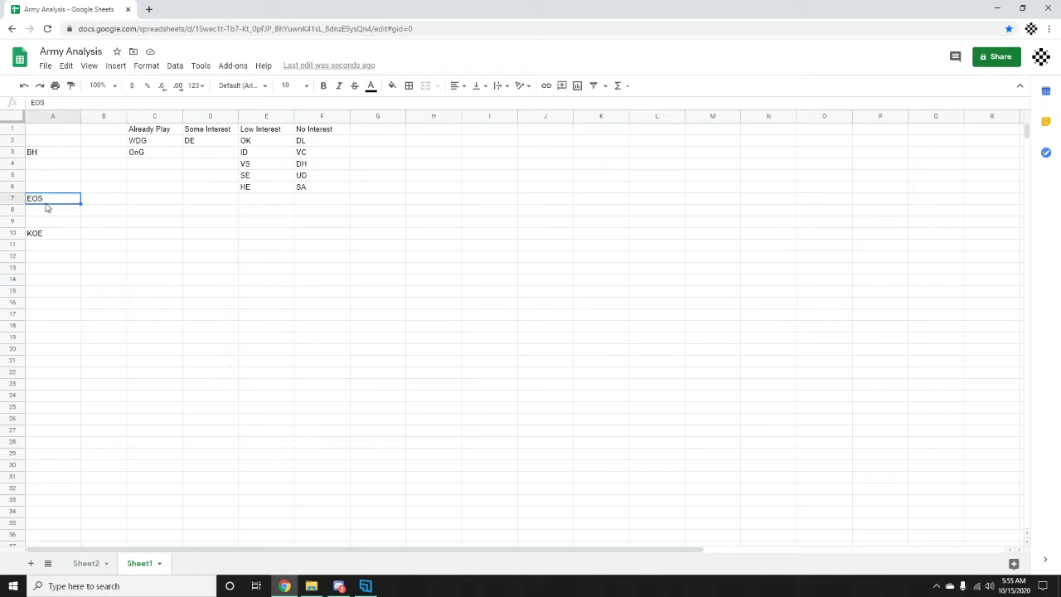
key("ctrl+c")
left_click(217, 154)
key("ctrl+v")
left_click(217, 260)
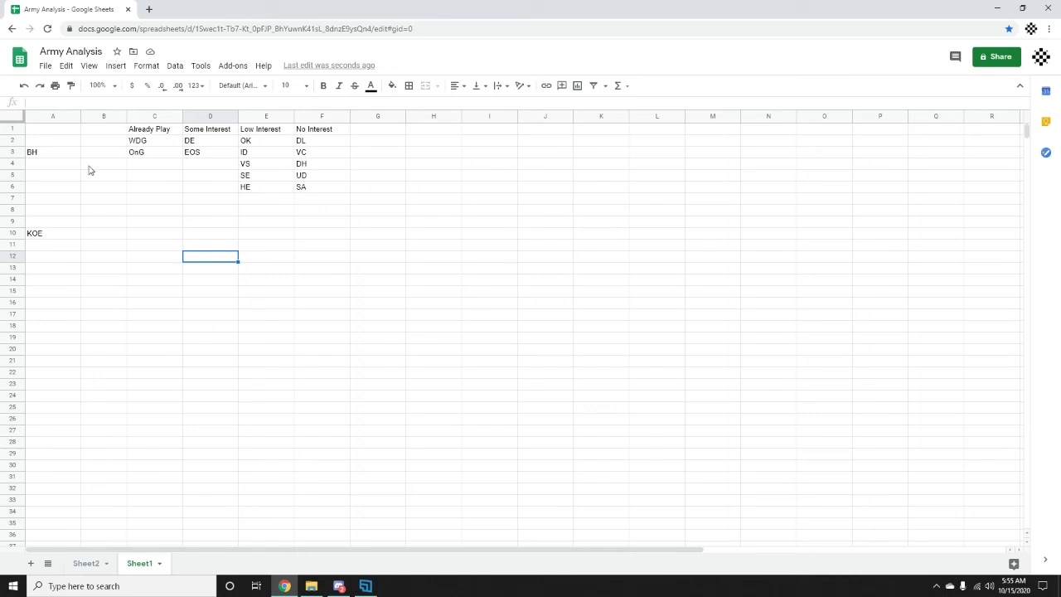
Move BH from A3 to A9, directly above KOE in the army list.
left_click(37, 153)
key("ctrl+c")
left_click(53, 222)
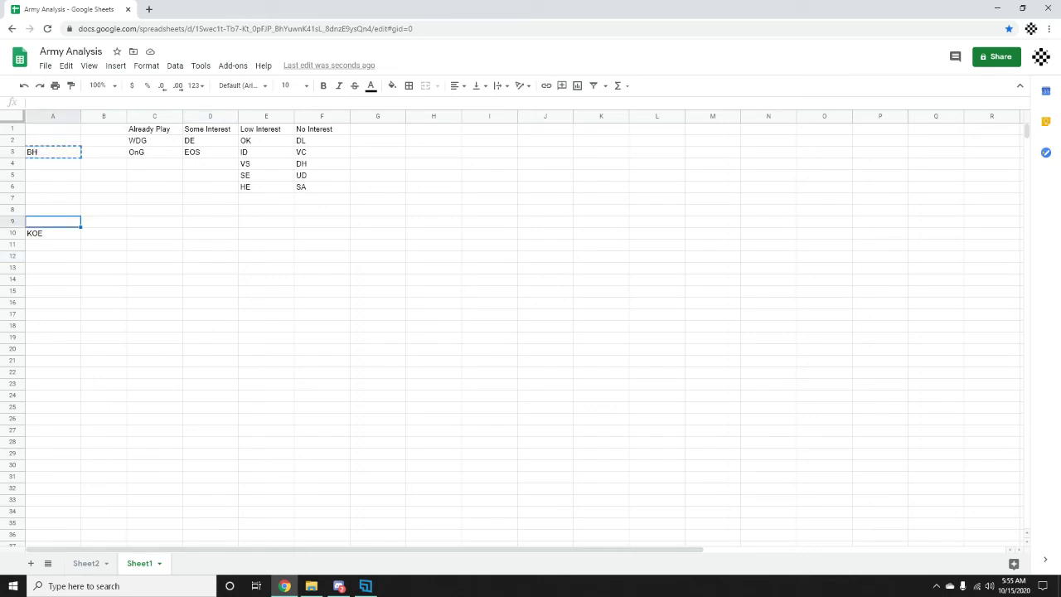
key("ctrl+v")
left_click(54, 265)
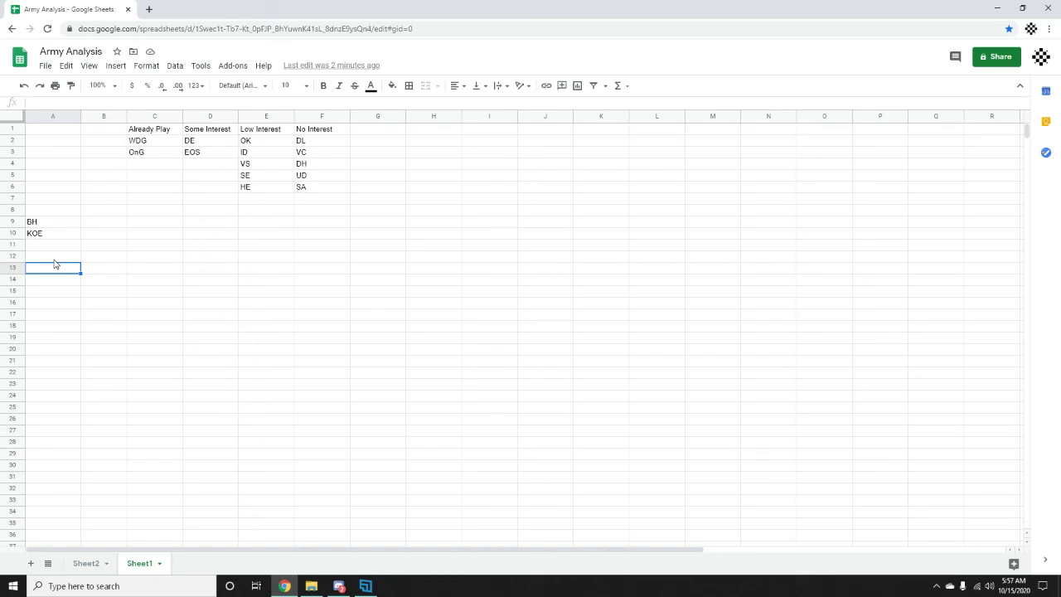
left_click(174, 233)
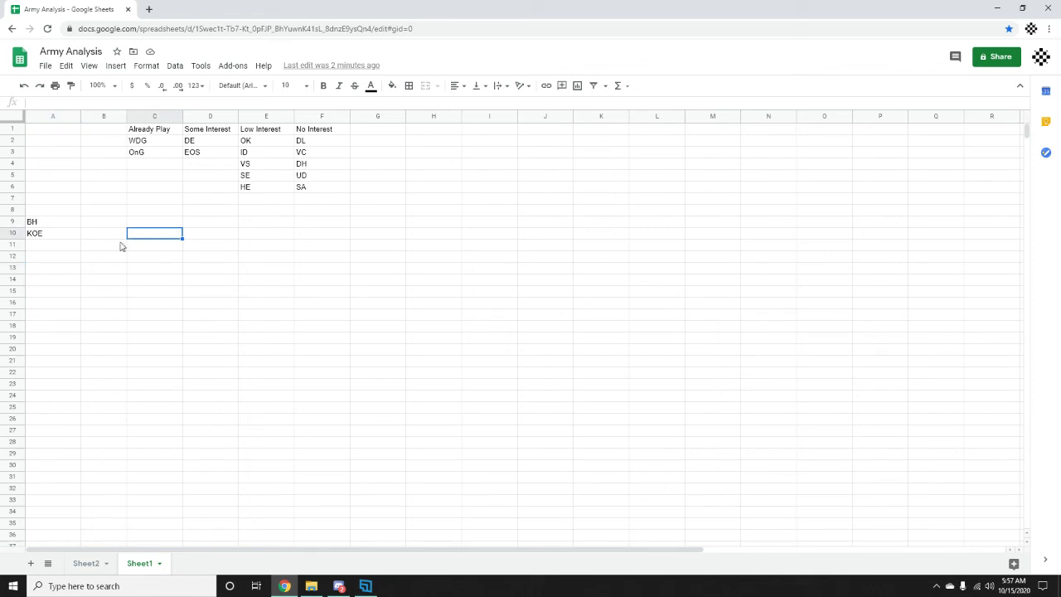
left_click(56, 236)
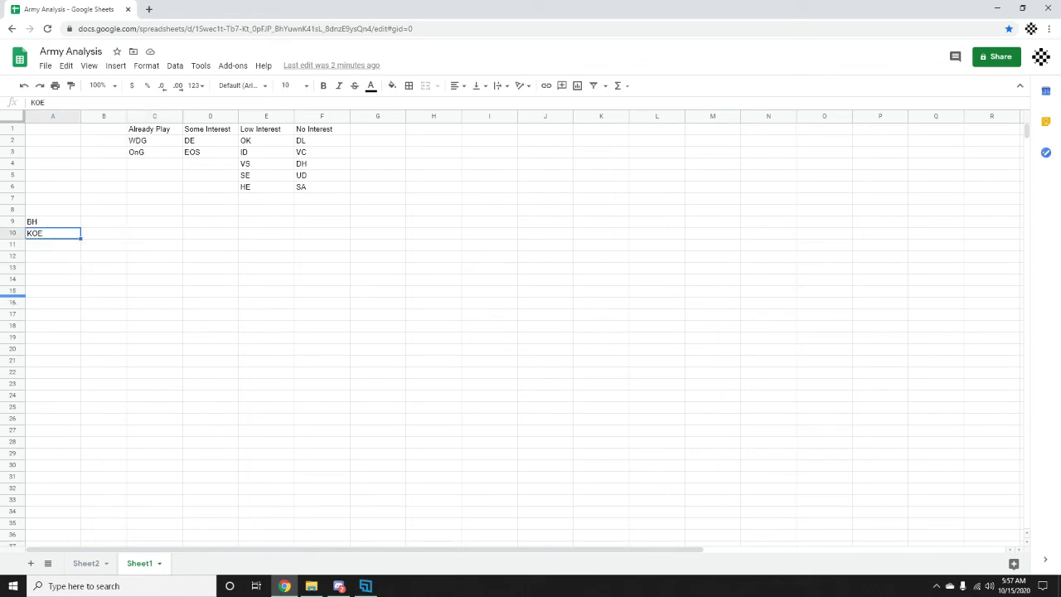
left_click(149, 279)
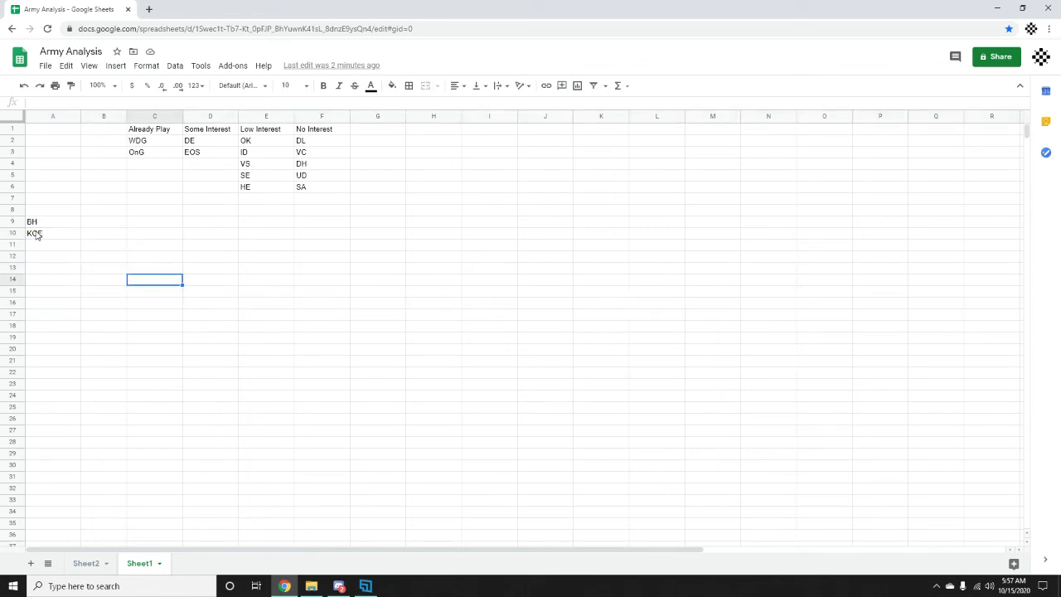
left_click_drag(36, 235, 42, 221)
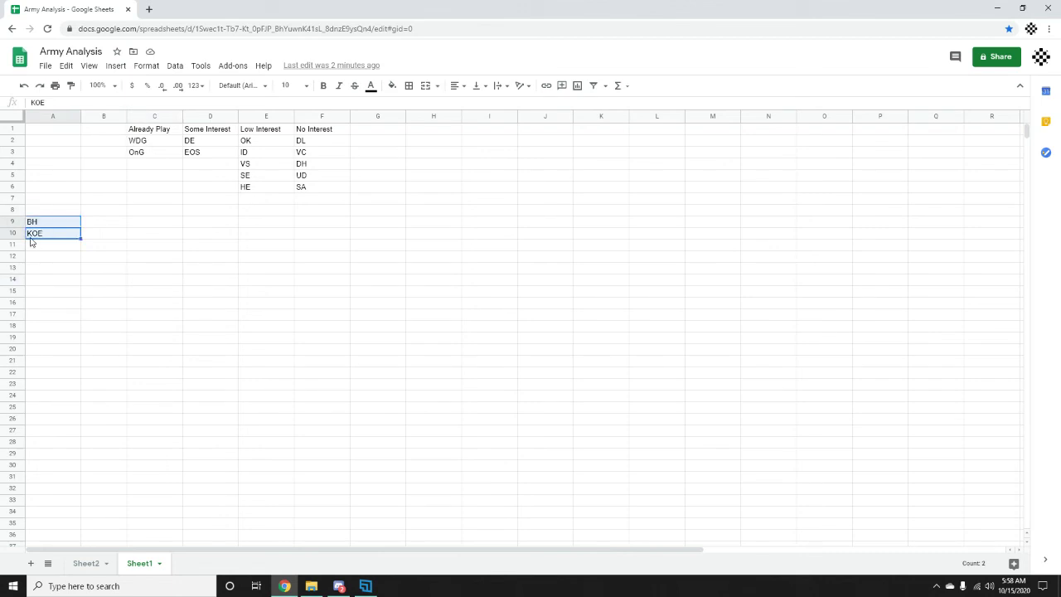
left_click(103, 318)
mouse_move(50, 209)
left_mouse_down()
mouse_move(50, 256)
mouse_move(54, 221)
left_mouse_up()
left_click(187, 245)
Move BH and KOE together from A9:A10 to D4:D5, below EOS in the Some Interest column.
left_click(57, 232)
key("ctrl+c")
left_click(209, 166)
key("ctrl+v")
left_click(199, 246)
left_click(187, 296)
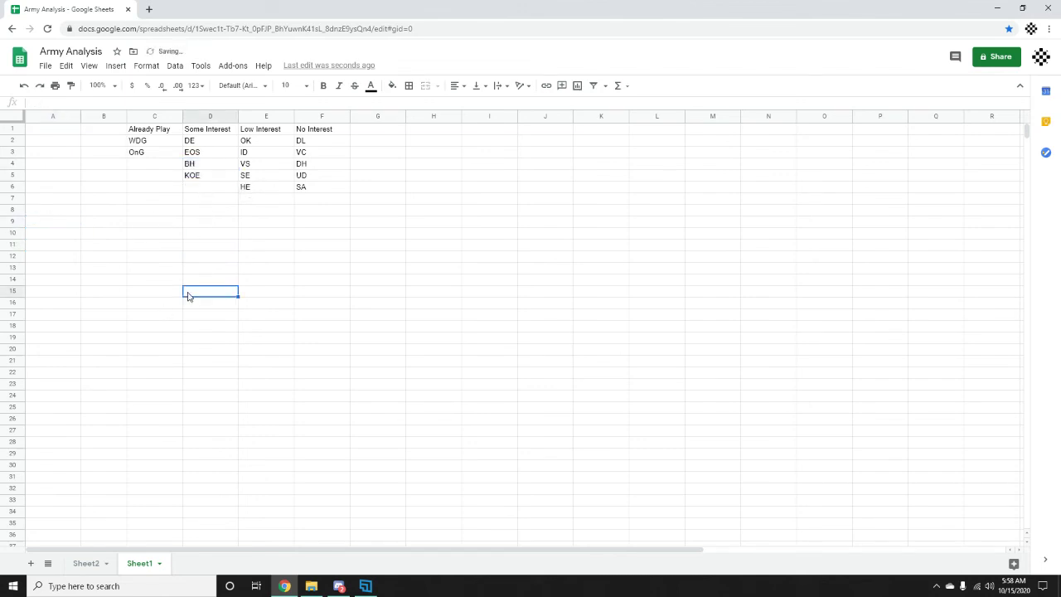
left_click(162, 144)
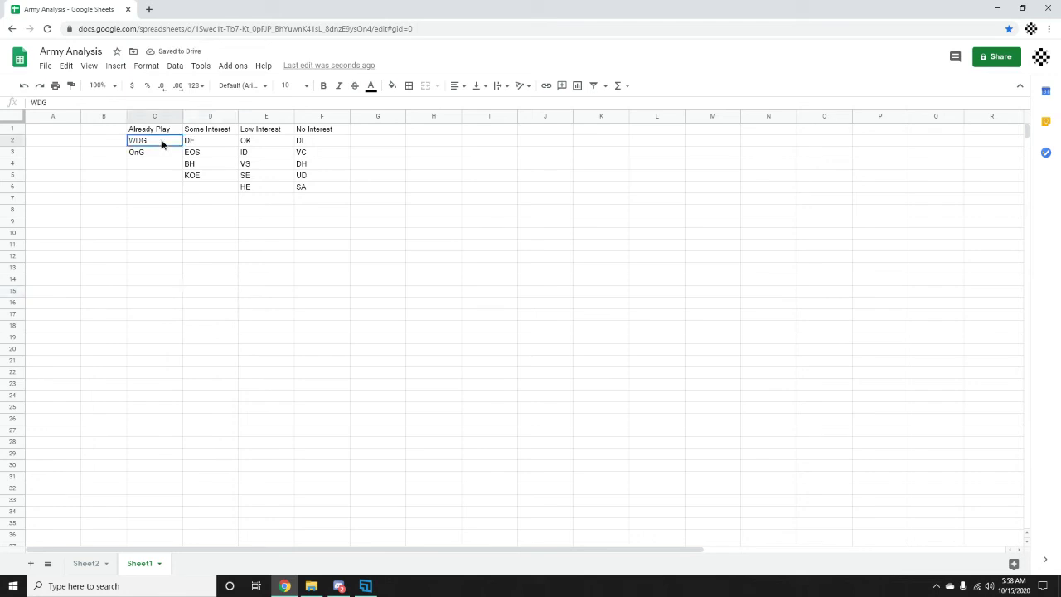
left_click(266, 279)
left_click(266, 326)
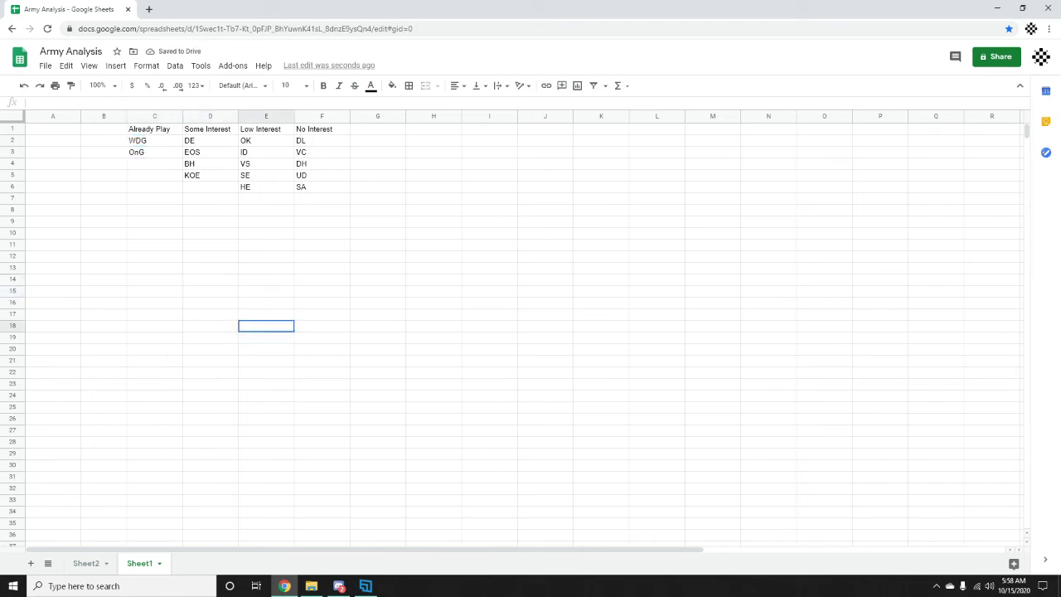
left_click(209, 340)
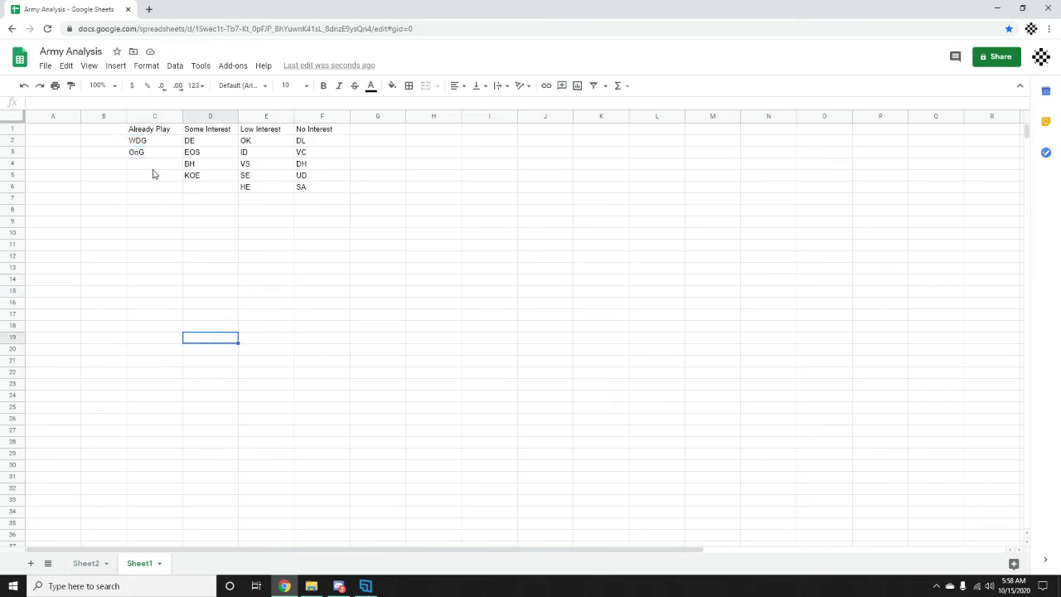
Fill the WDG and OnG cells C2:C3 under Already Play with bright green.
left_click_drag(150, 154, 148, 141)
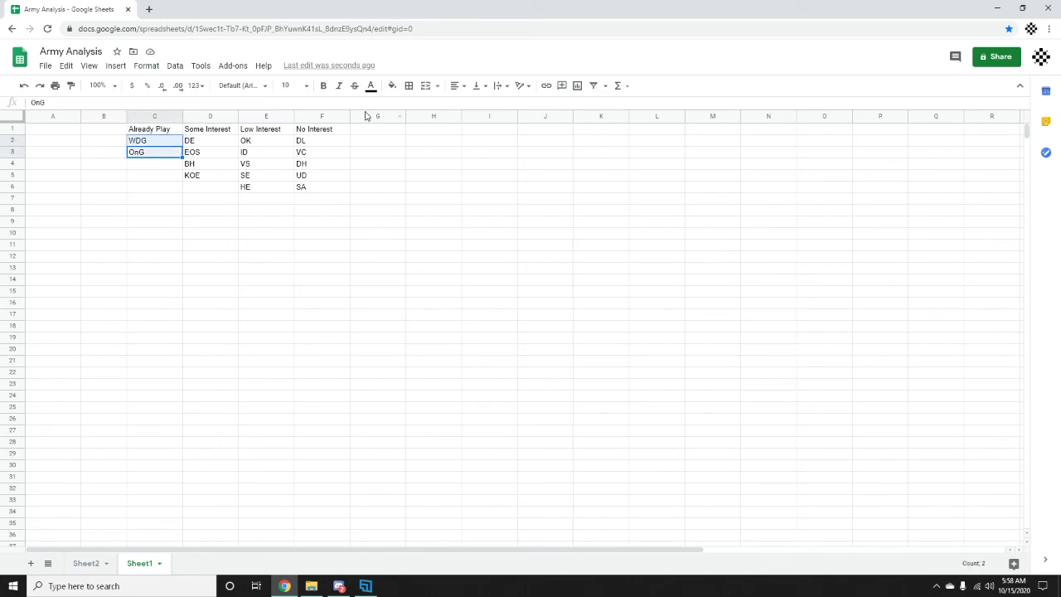
left_click(392, 86)
left_click(445, 137)
left_click(338, 249)
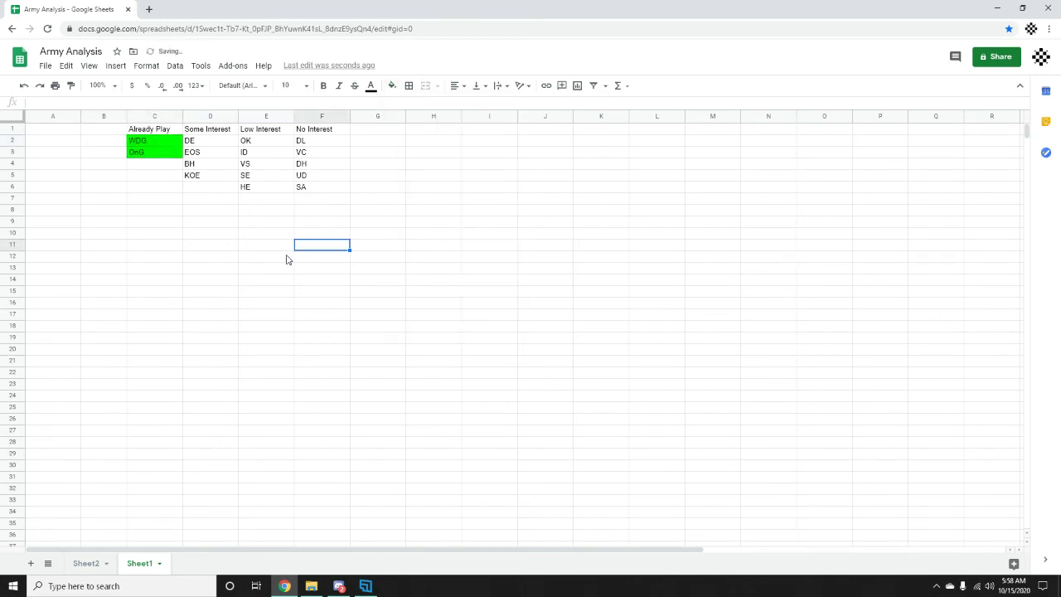
Fill the Low Interest and No Interest armies in E2:F6 with orange.
left_click_drag(331, 191, 275, 145)
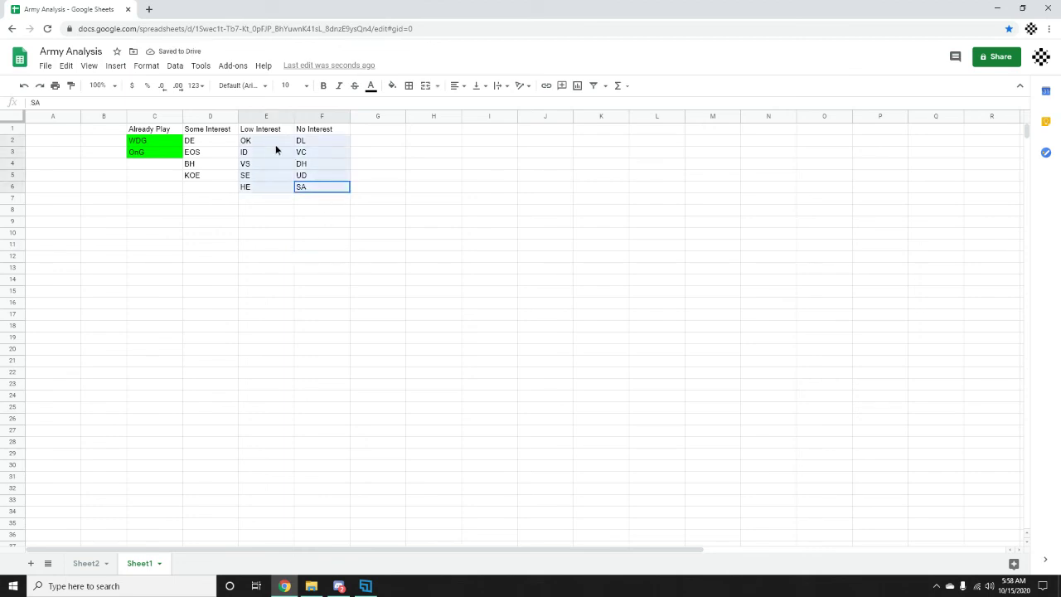
left_click(434, 245)
left_click_drag(329, 194, 273, 147)
left_click(393, 85)
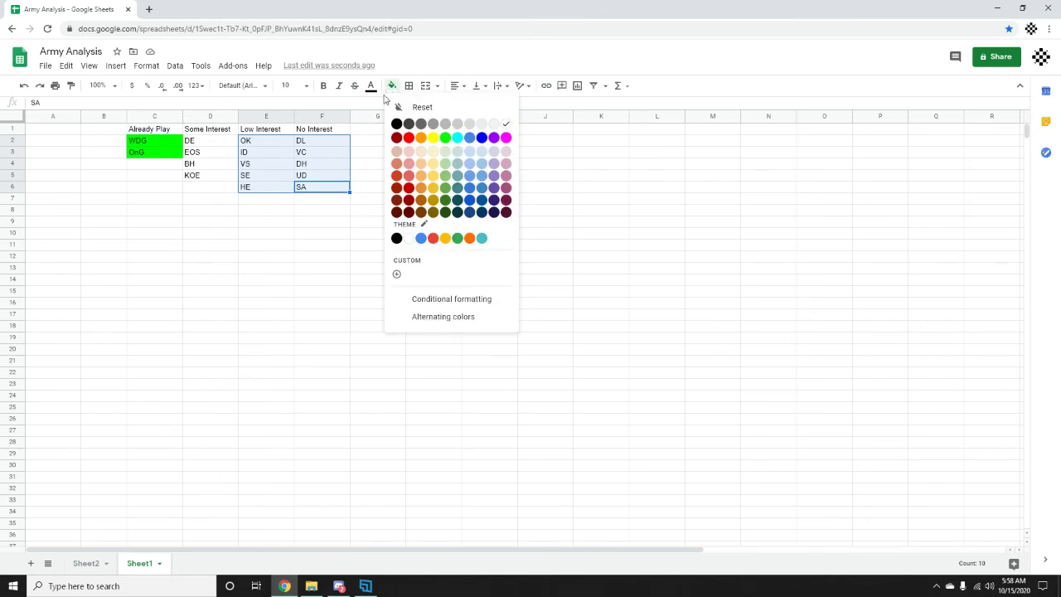
left_click(423, 139)
left_click(423, 190)
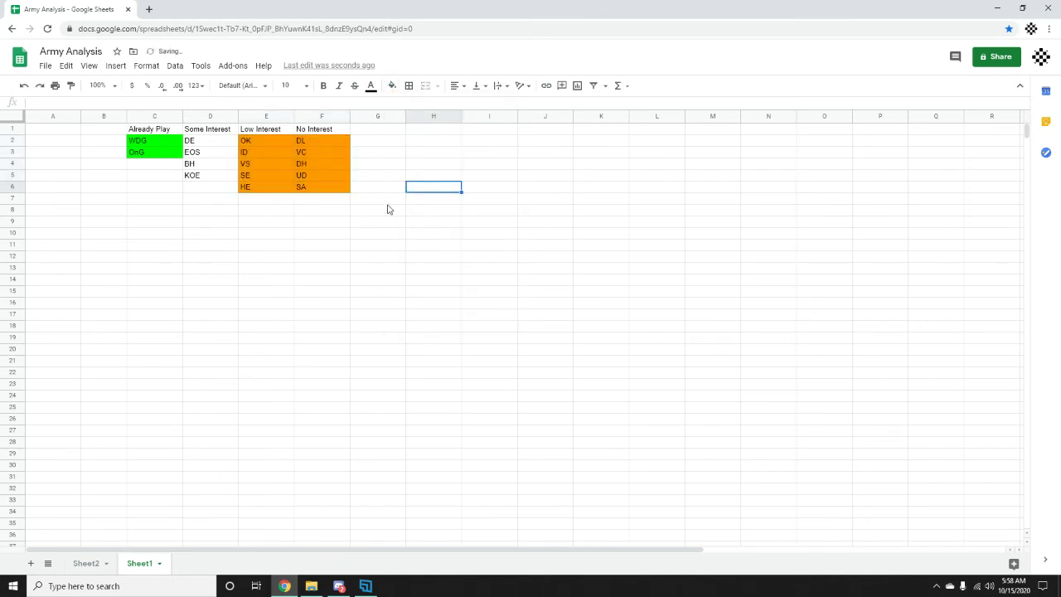
left_click(403, 233)
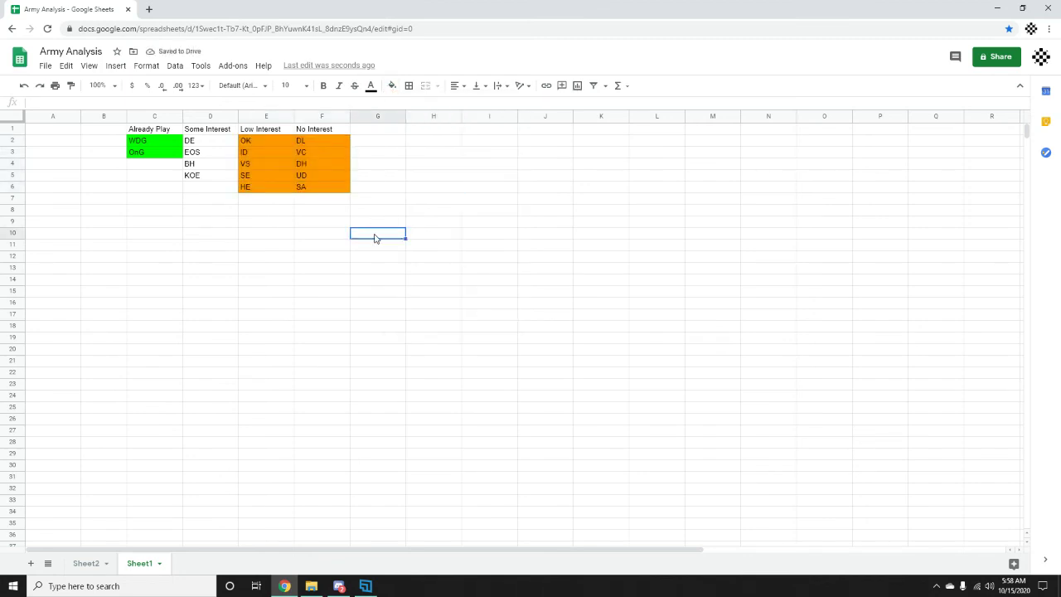
left_click(296, 224)
left_click(293, 223)
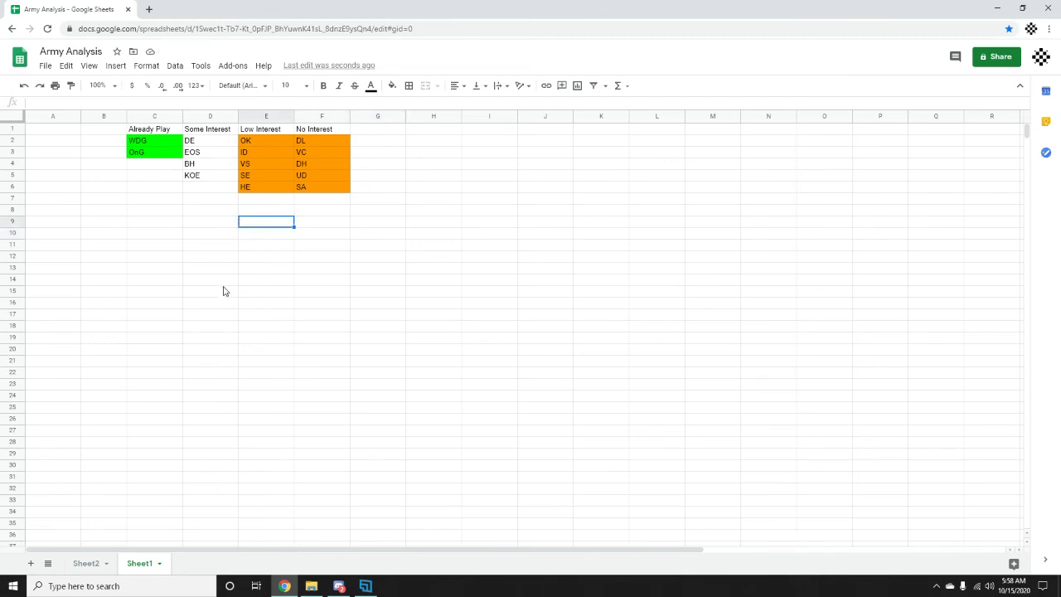
left_click(456, 329)
left_click(322, 282)
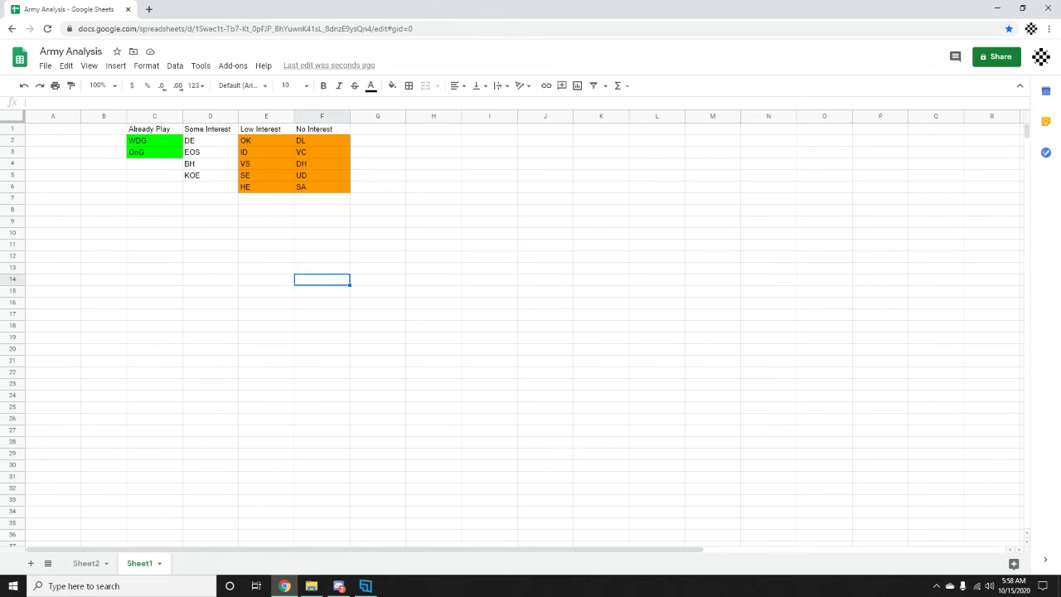
left_click(275, 304)
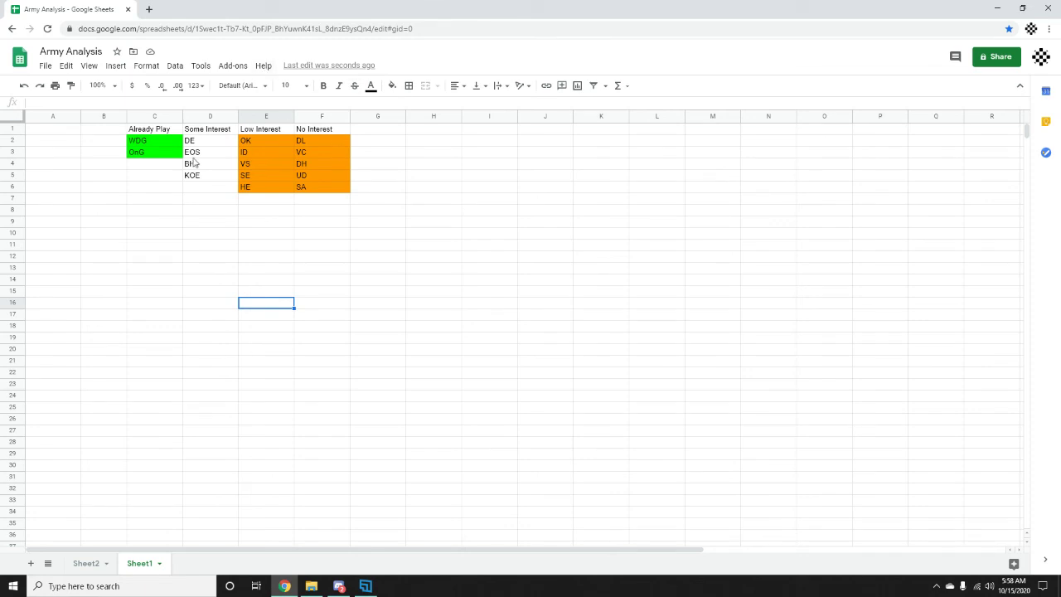
left_click(322, 296)
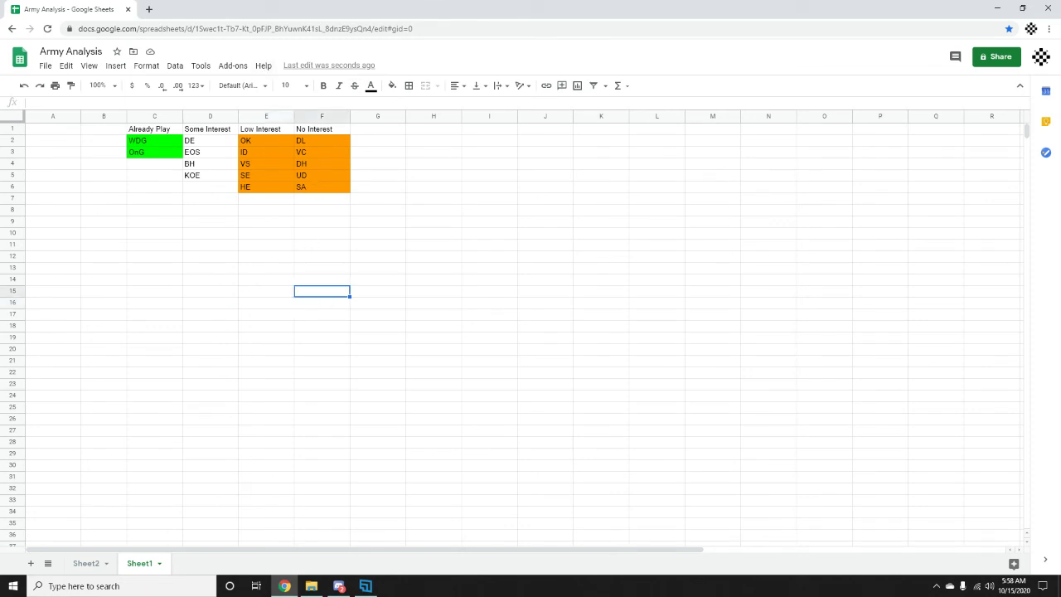
left_click(303, 316)
left_click(257, 141)
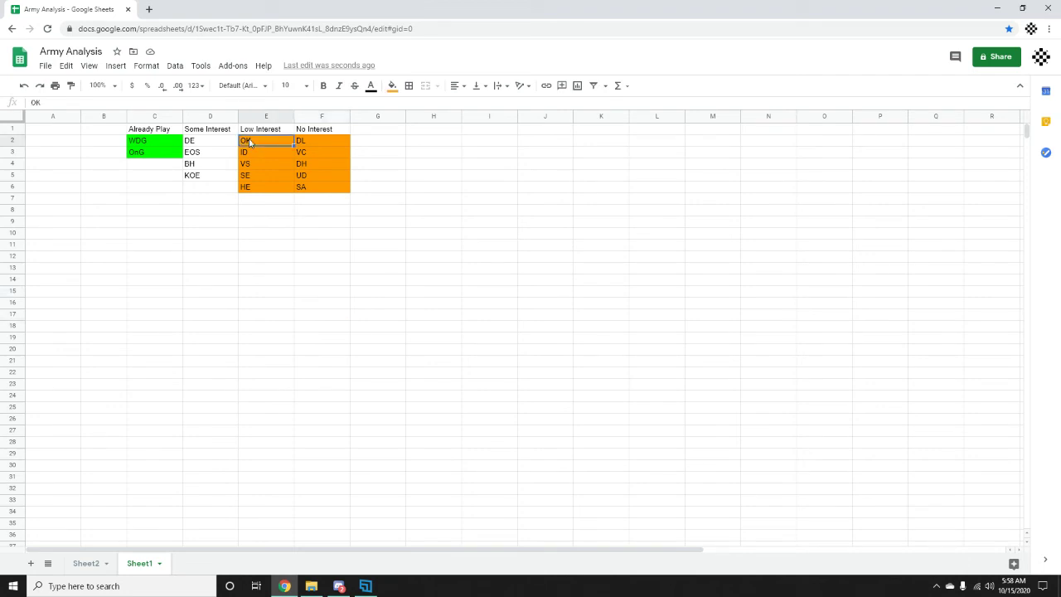
left_click(271, 279)
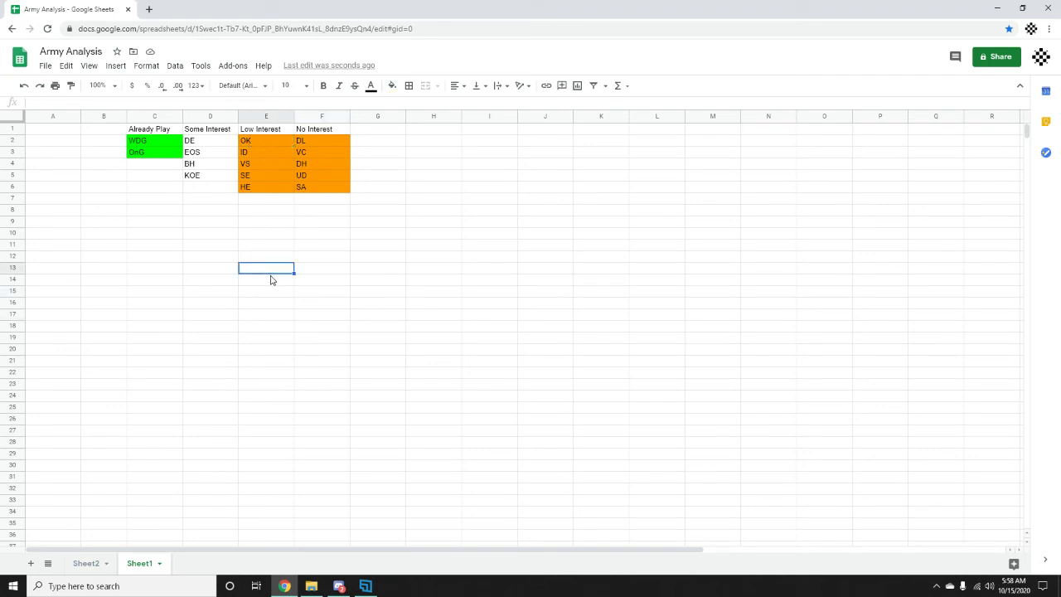
left_click(141, 239)
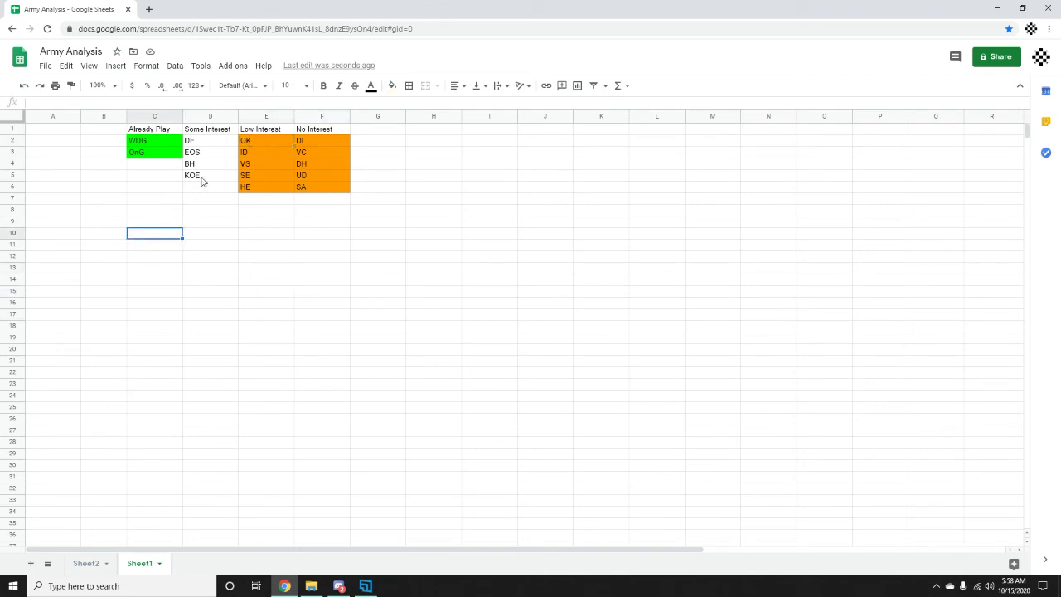
Fill the Some Interest armies from DE to KOE in D2:D5 with yellow.
left_click_drag(203, 176, 207, 141)
left_click(392, 85)
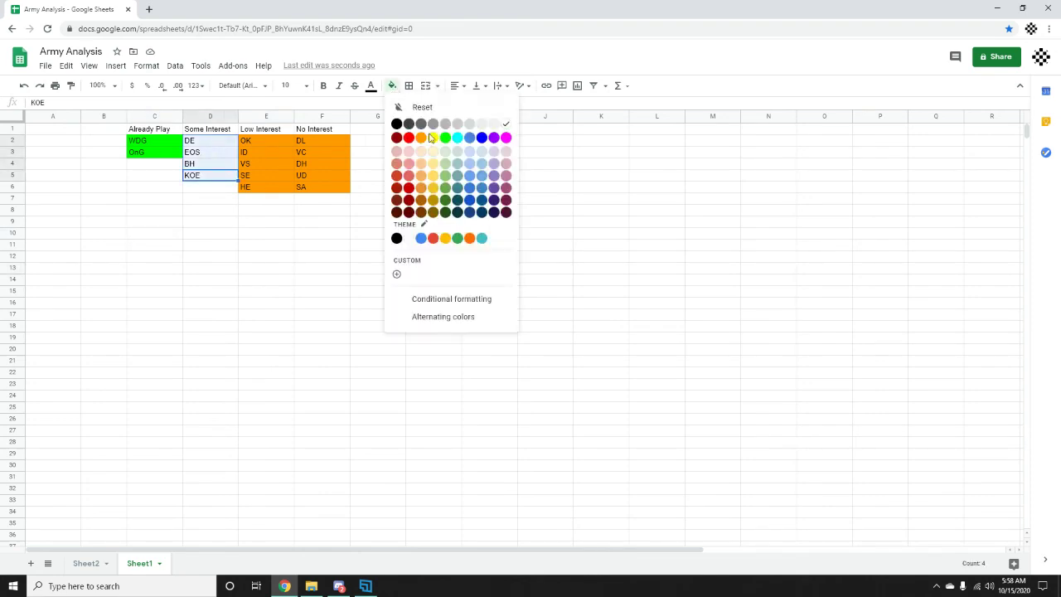
left_click(430, 139)
left_click(393, 248)
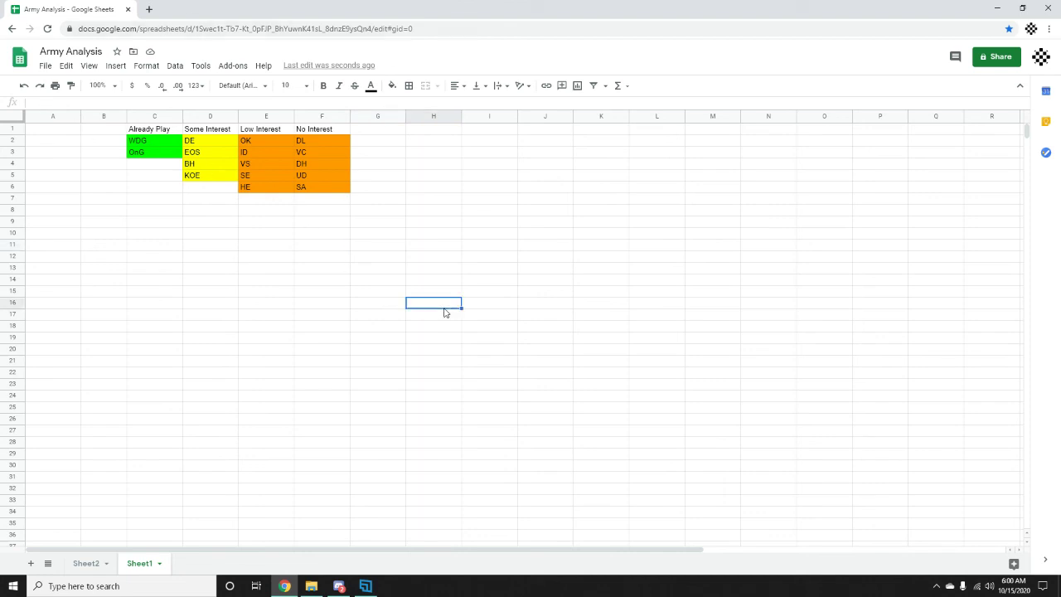
left_click(142, 144, "shift")
left_click(132, 282)
left_click_drag(149, 130, 339, 185)
left_click(371, 247)
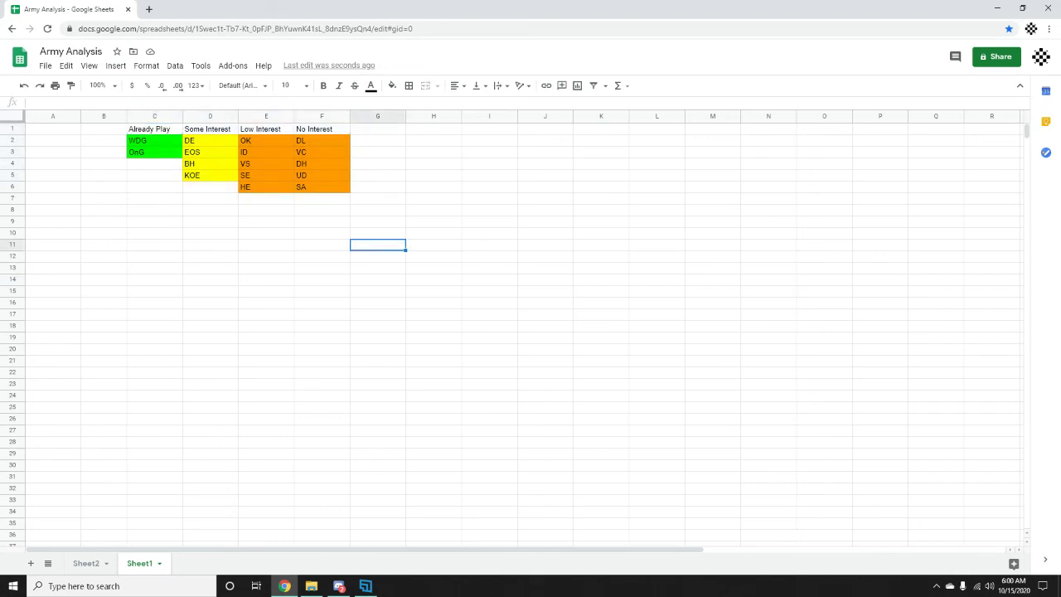
left_click(544, 282)
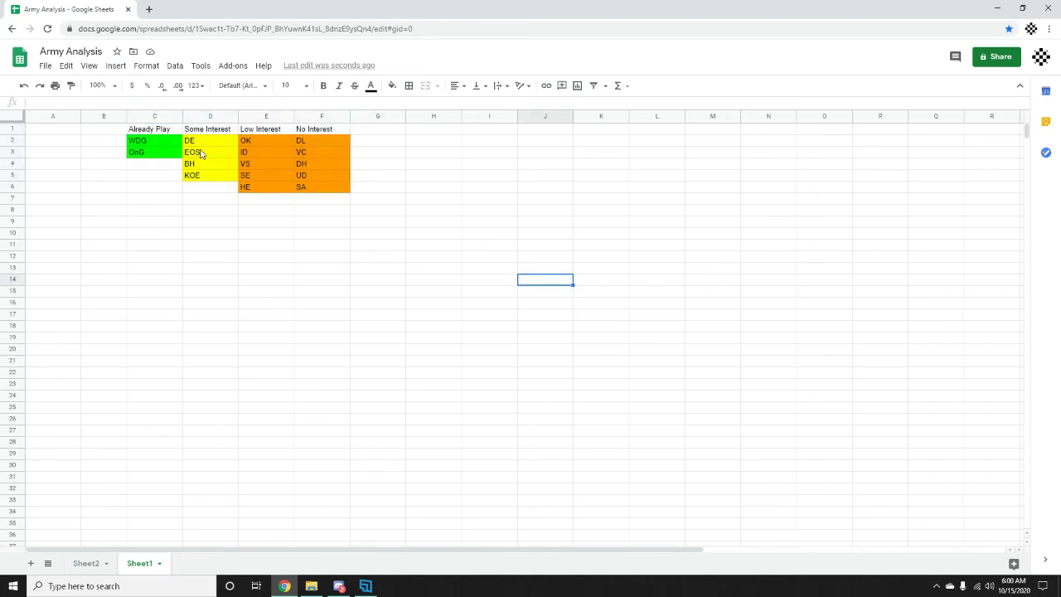
left_click_drag(179, 157, 162, 129)
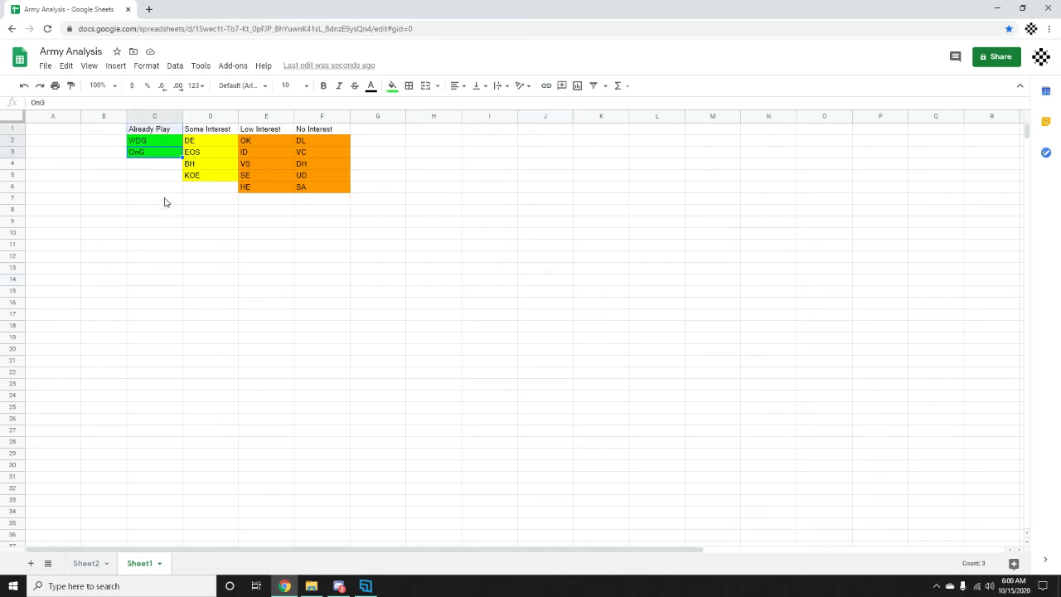
left_click(197, 283)
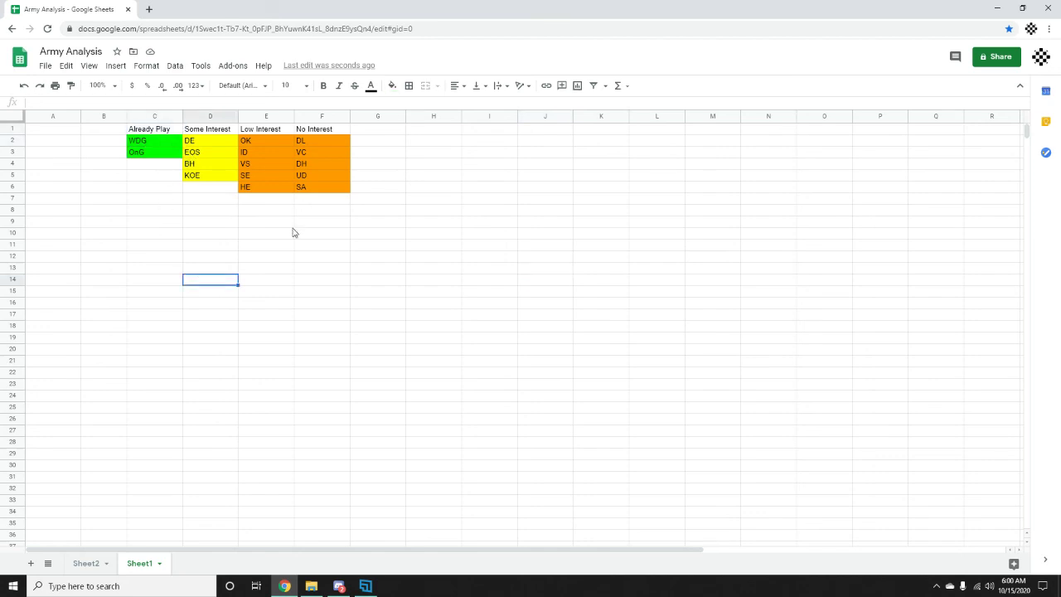
left_click_drag(133, 139, 157, 151)
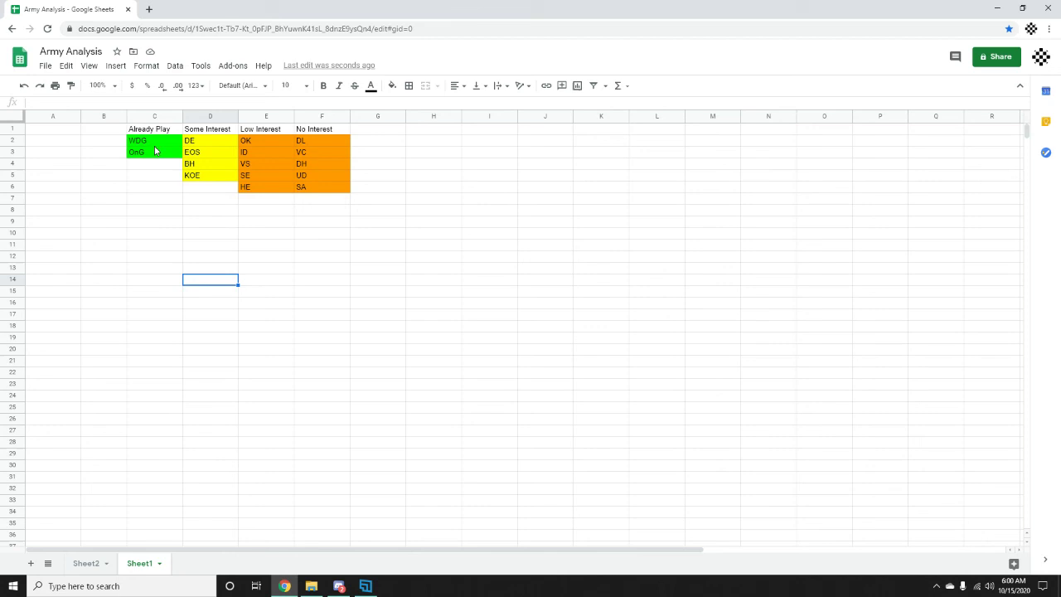
left_click(148, 213)
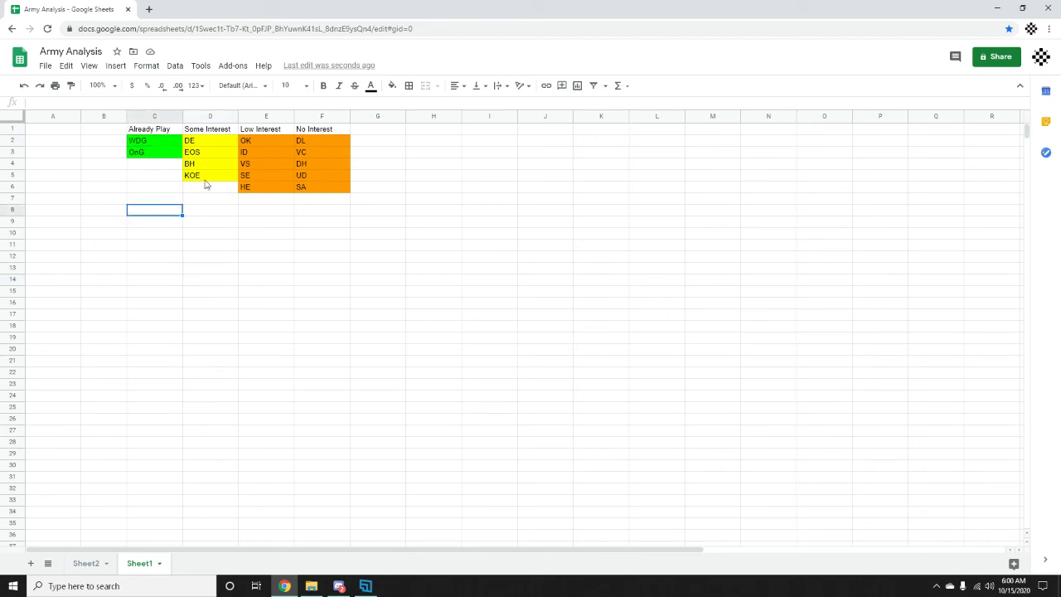
left_click(190, 269)
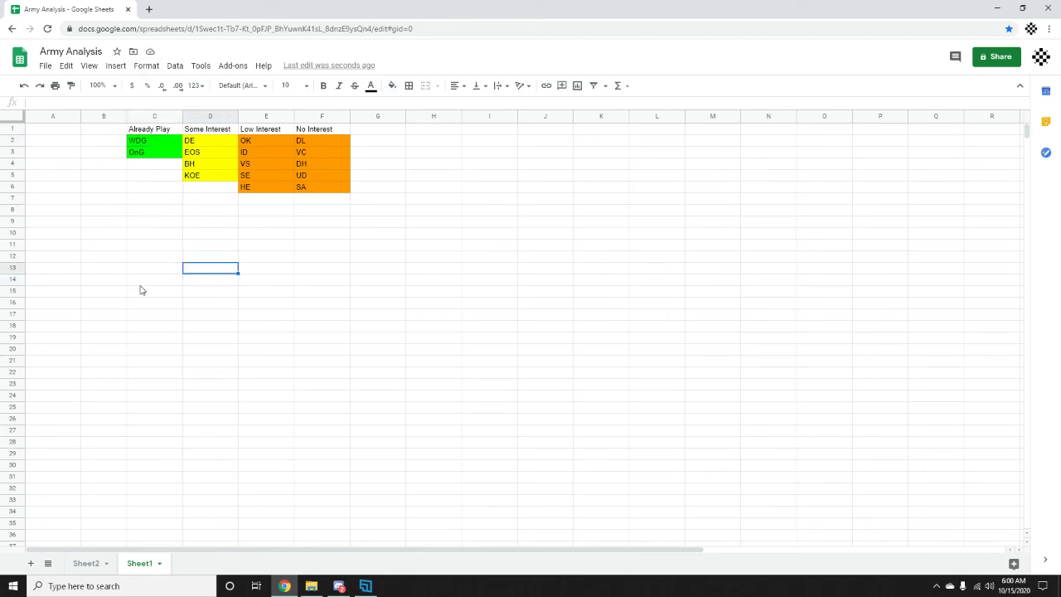
left_click(190, 292)
left_click(149, 292)
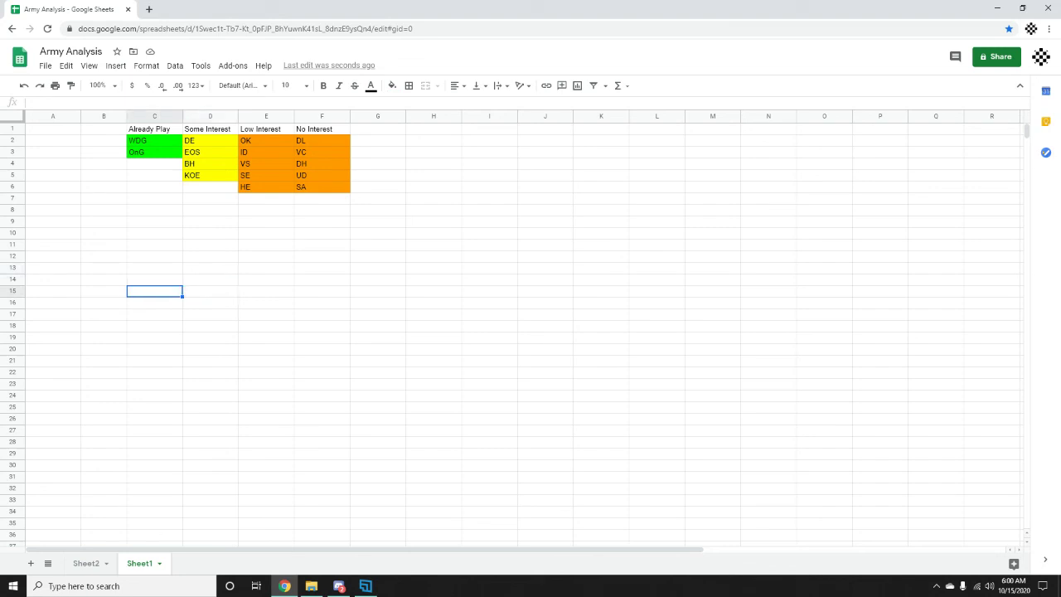
left_click(160, 166)
left_click(160, 201)
left_click(157, 142)
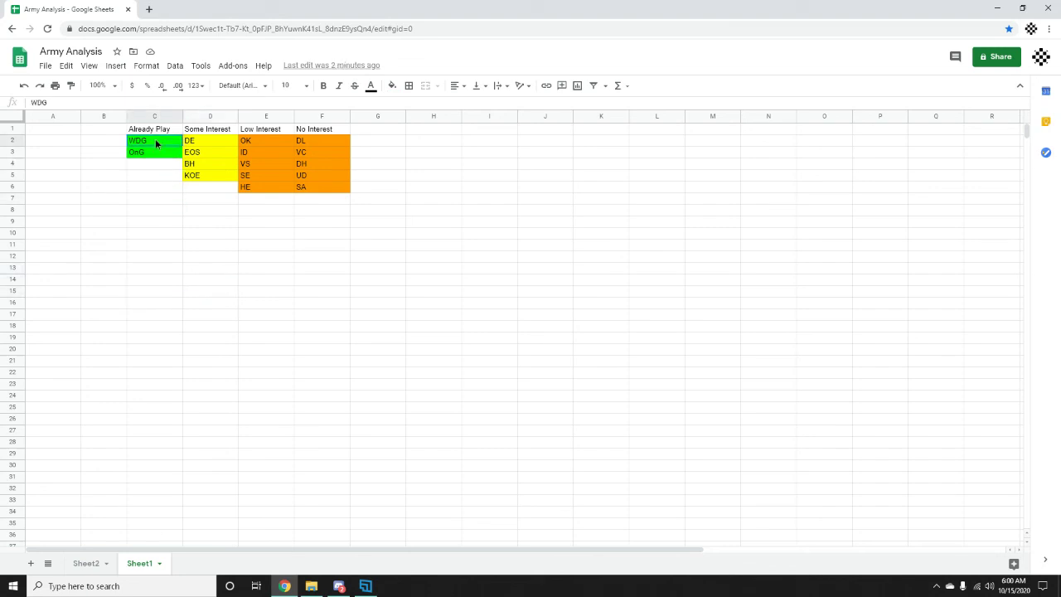
left_click(158, 187)
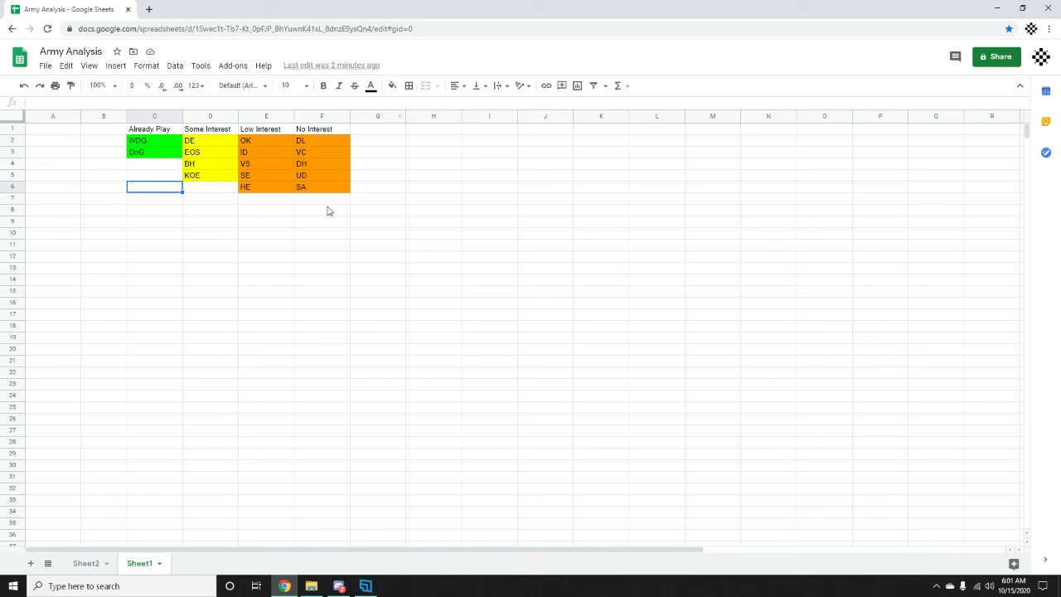
left_click(320, 272)
left_click(264, 290)
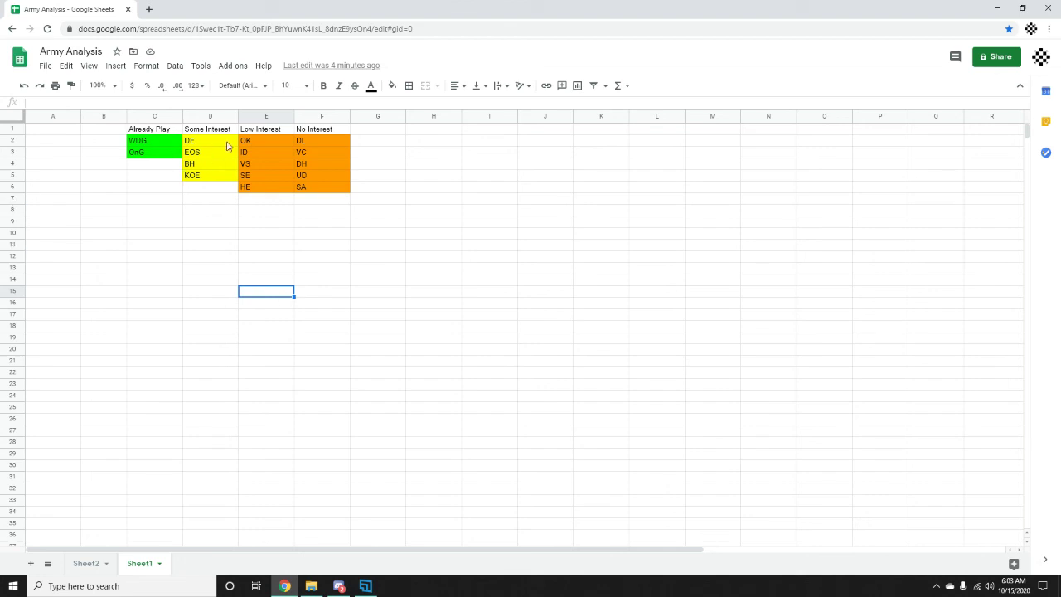
key("Up")
key("Up")
key("Up")
key("Up")
key("Up")
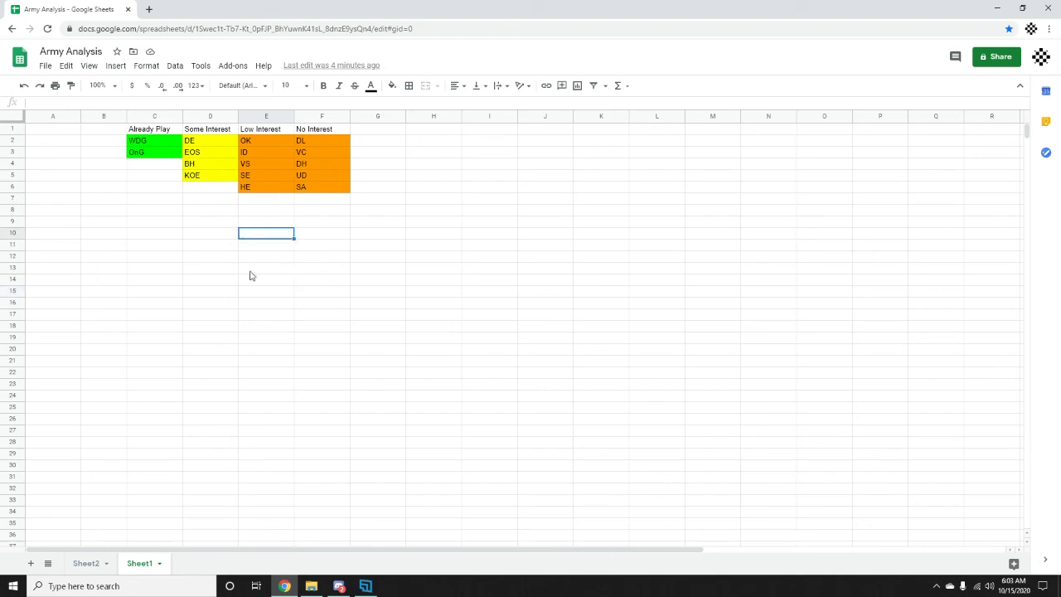
left_click(275, 289)
left_click(213, 303)
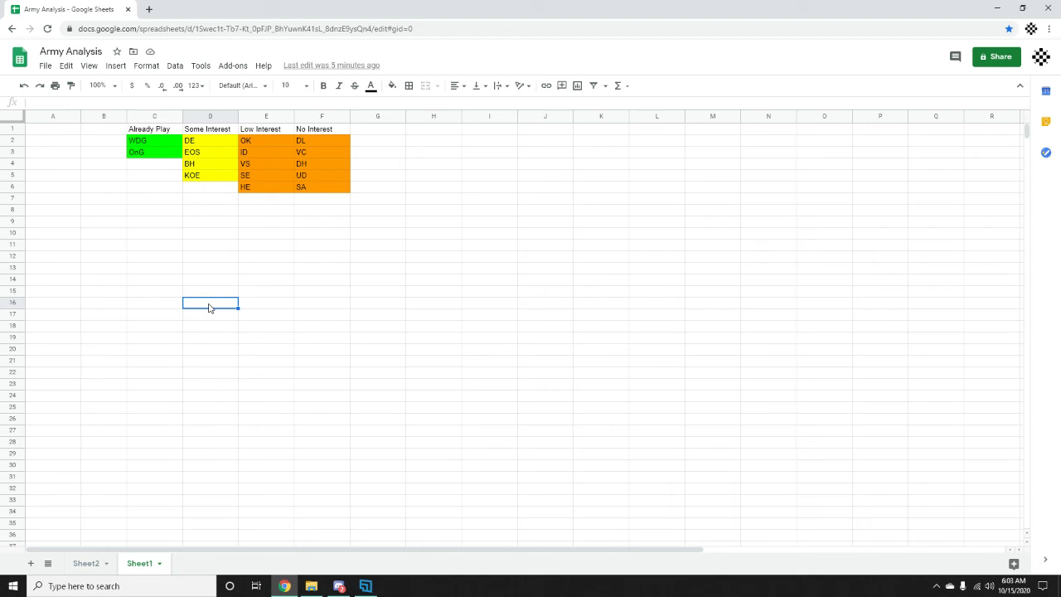
left_click(260, 271)
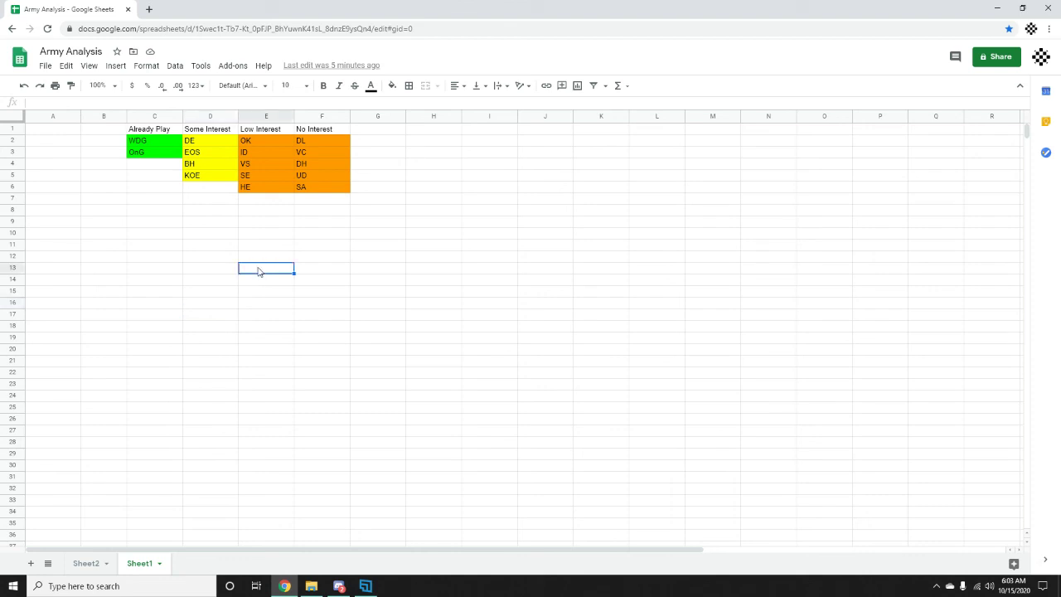
left_click(152, 141)
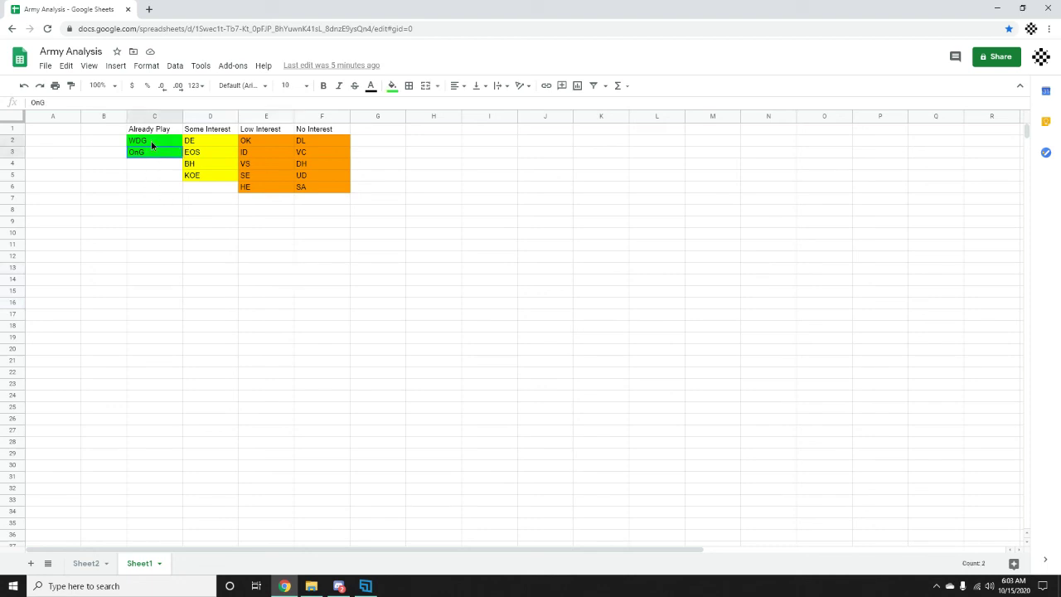
left_click(106, 222)
left_click(85, 247)
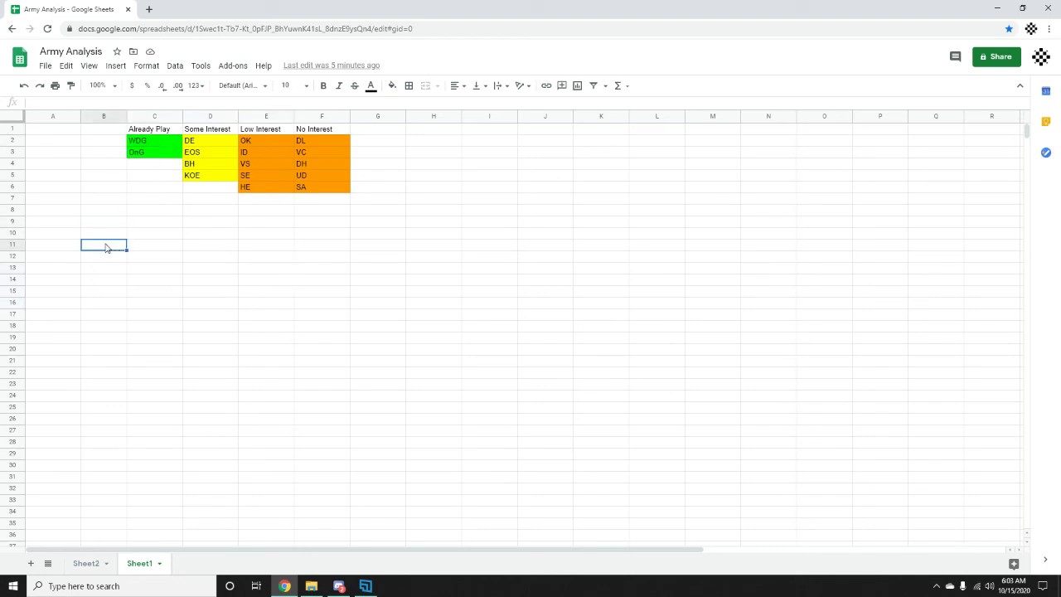
left_click(131, 317)
left_click(147, 304)
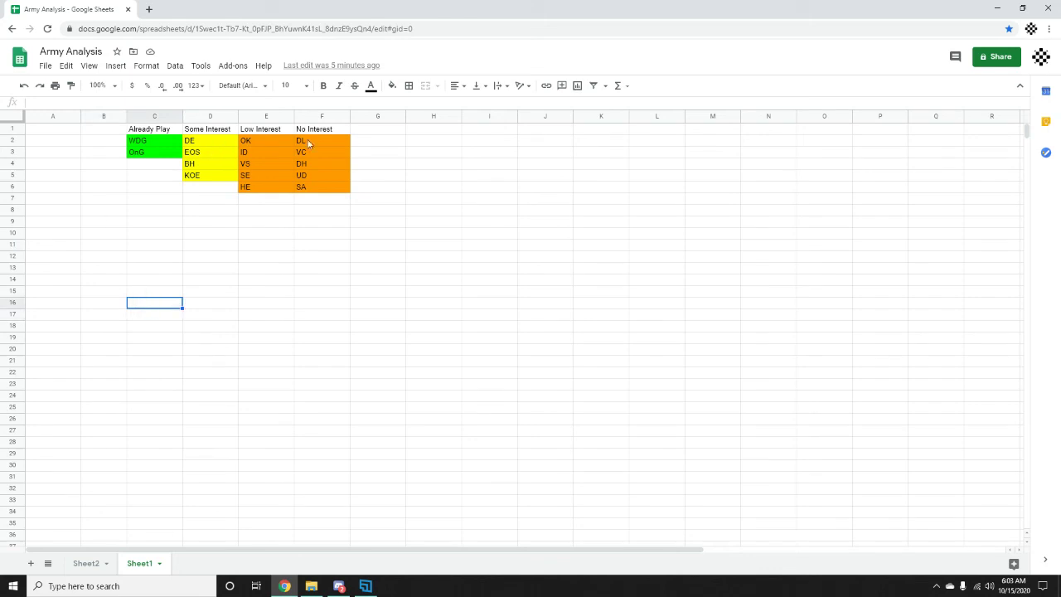
left_click(276, 314)
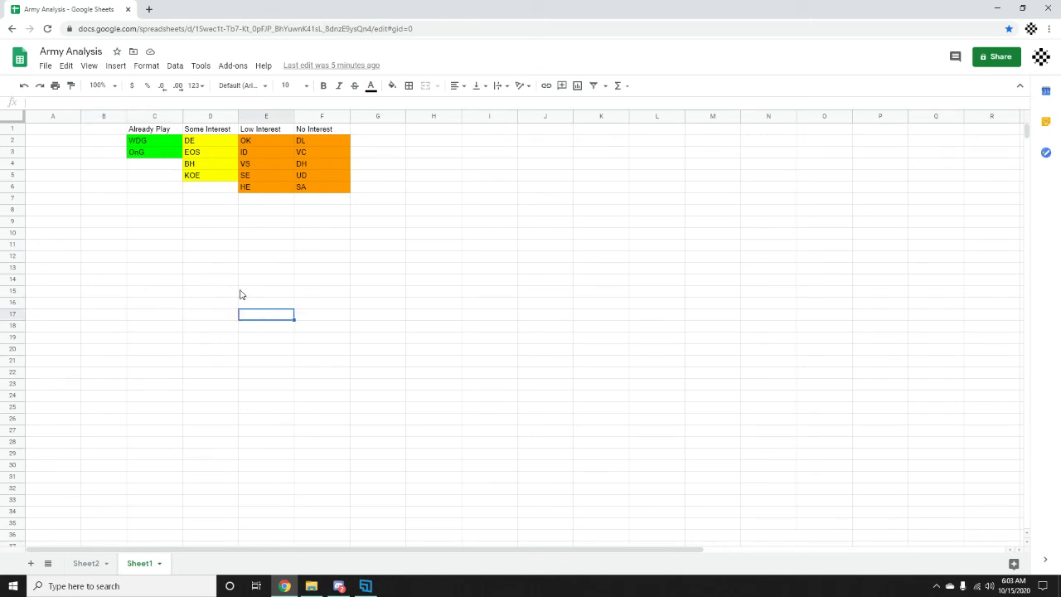
left_click(241, 292)
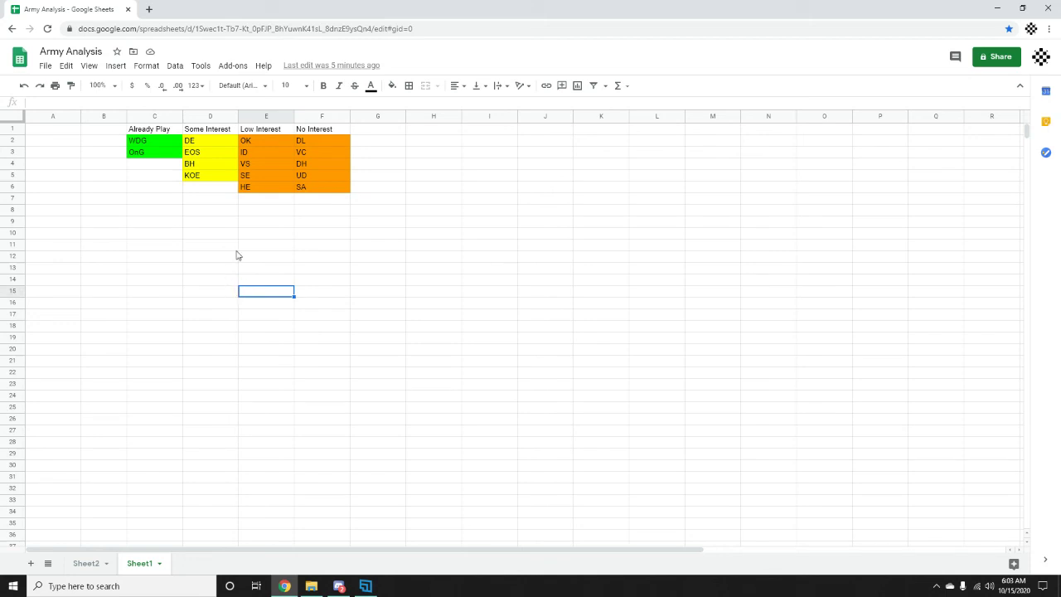
left_click(209, 245)
left_click(208, 157)
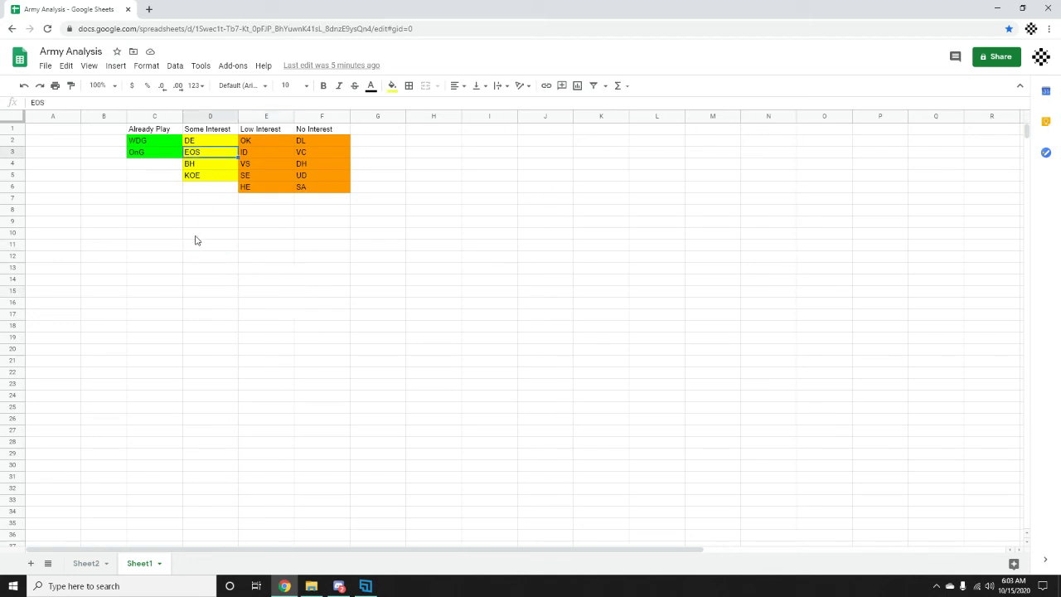
left_click(197, 238)
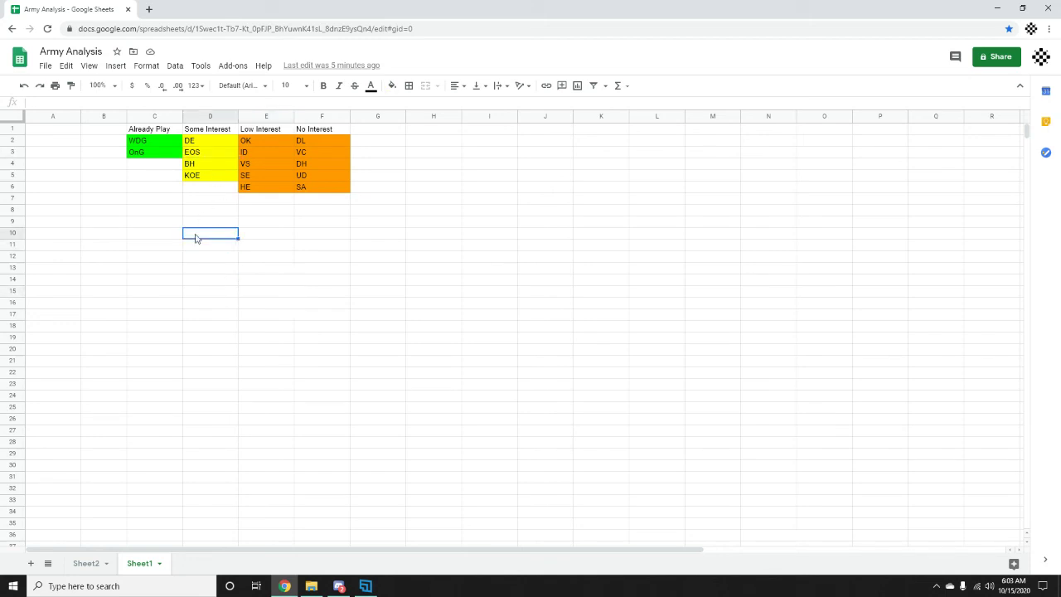
left_click(319, 295)
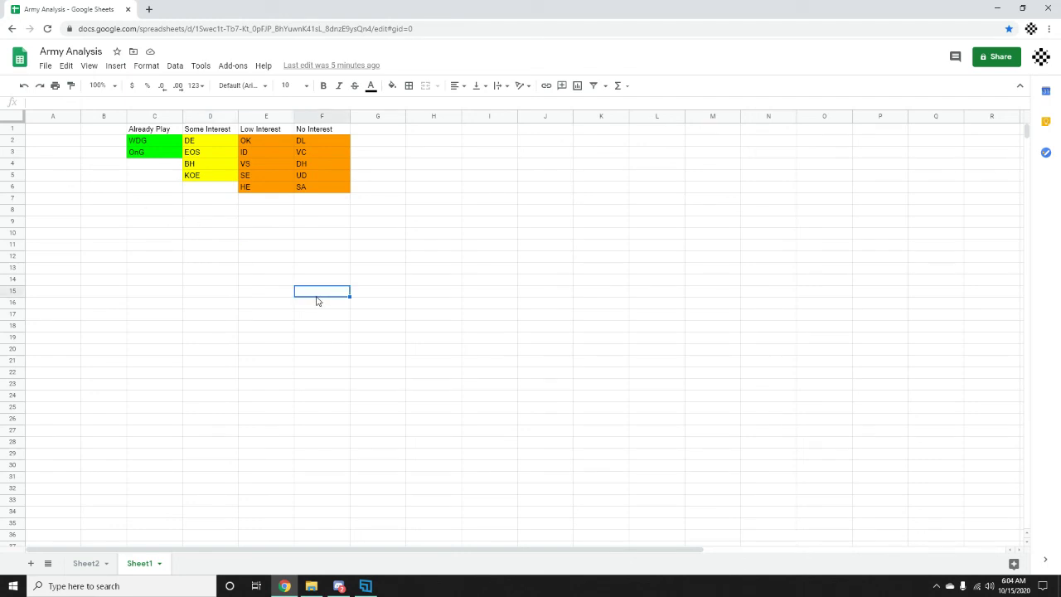
left_click(218, 303)
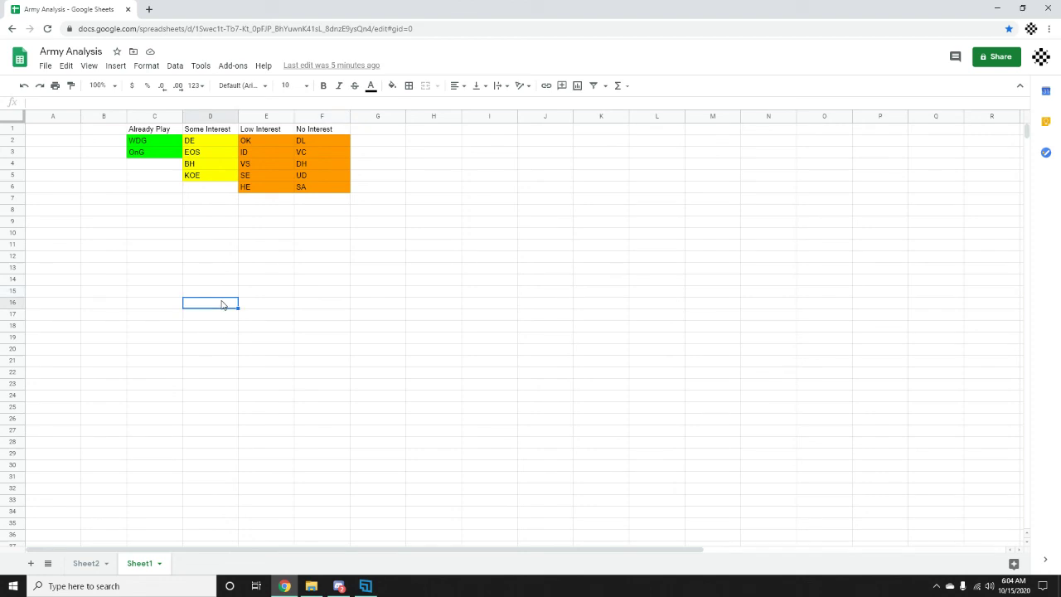
left_click(278, 325)
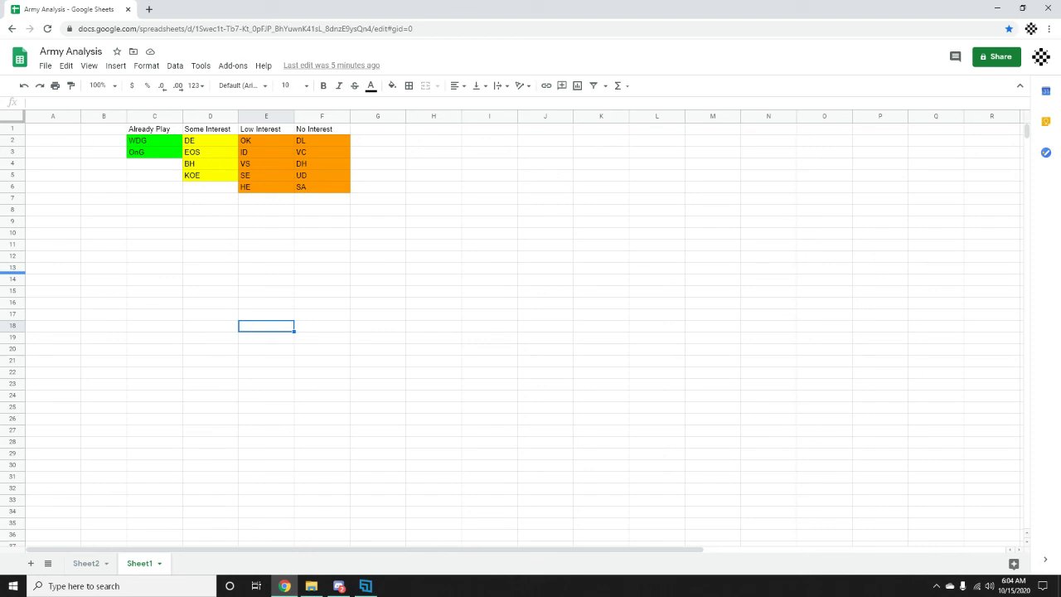
key("alt+Tab")
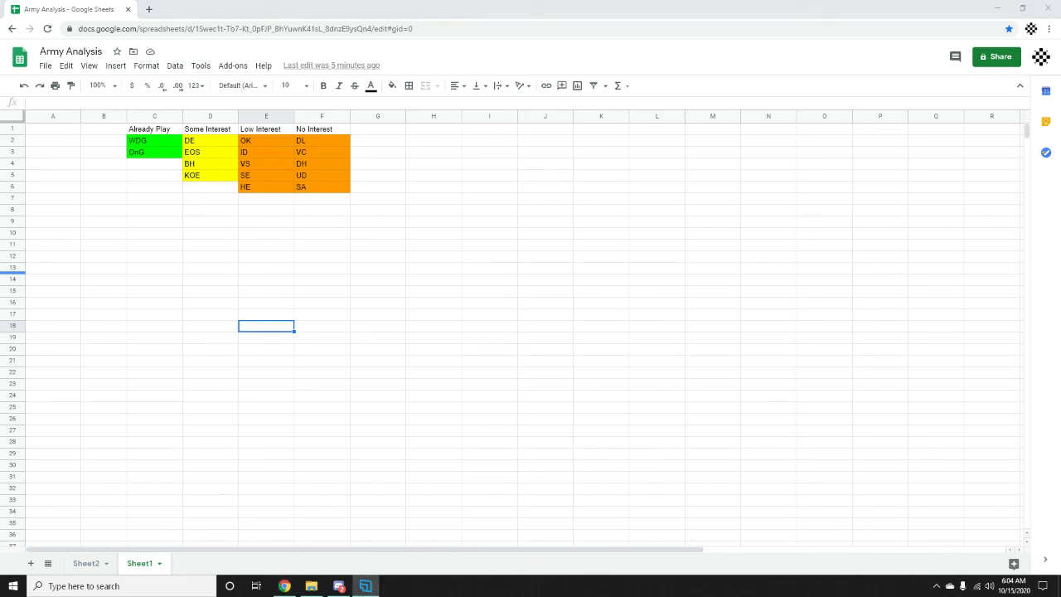